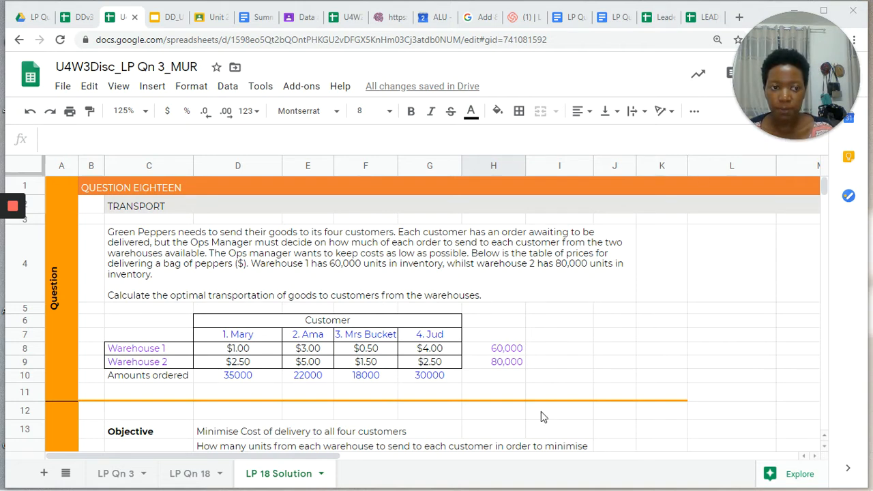
# - Review the transport question together with its objective, decision variables, objective function and constraints in the LP Setup section
pyautogui.click(479, 431)
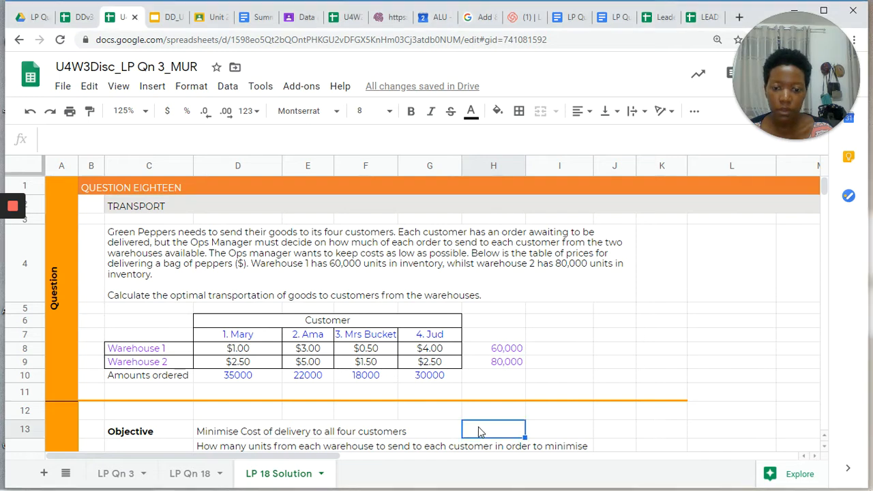
pyautogui.scroll(-5, 479, 432)
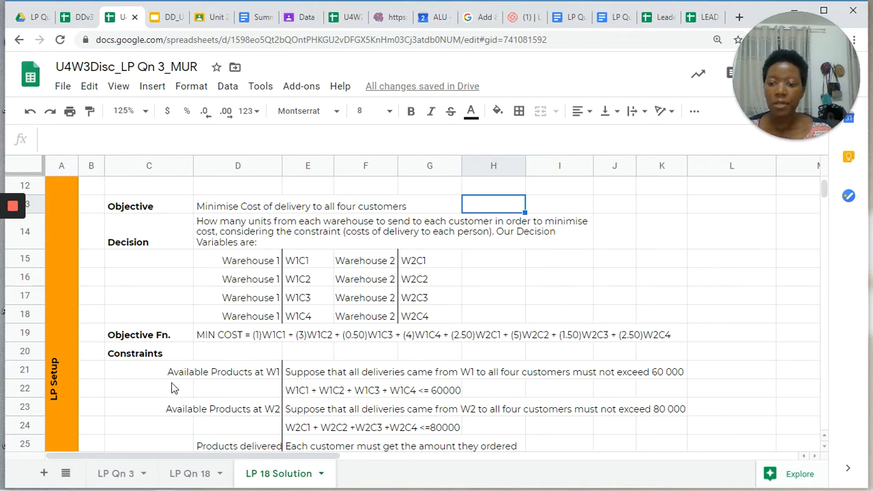
pyautogui.scroll(-1, 171, 391)
pyautogui.scroll(-1, 171, 391)
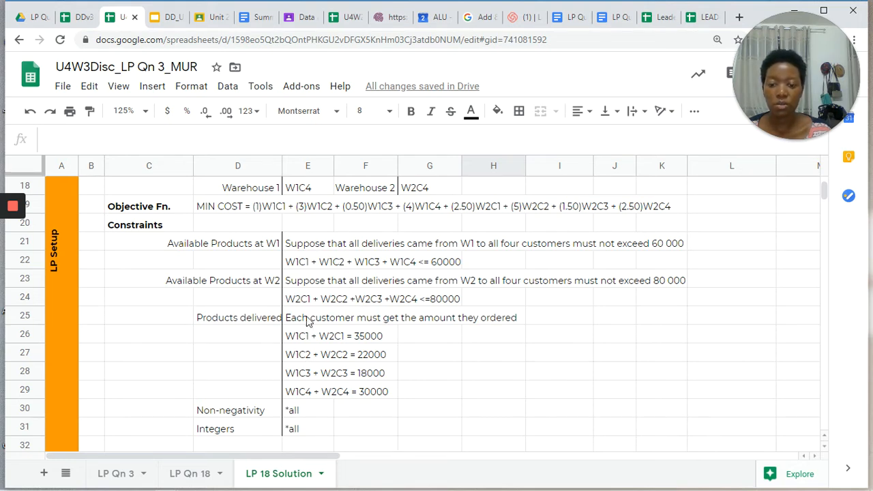
pyautogui.scroll(5, 240, 381)
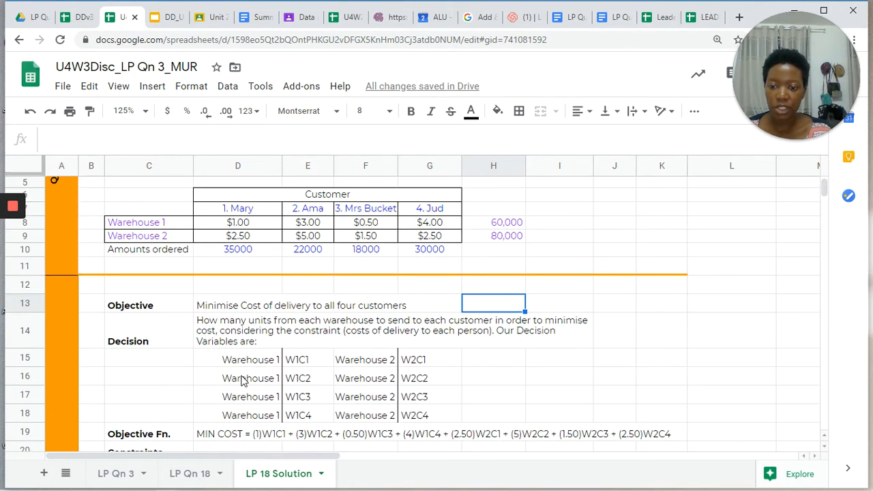
pyautogui.scroll(2, 241, 381)
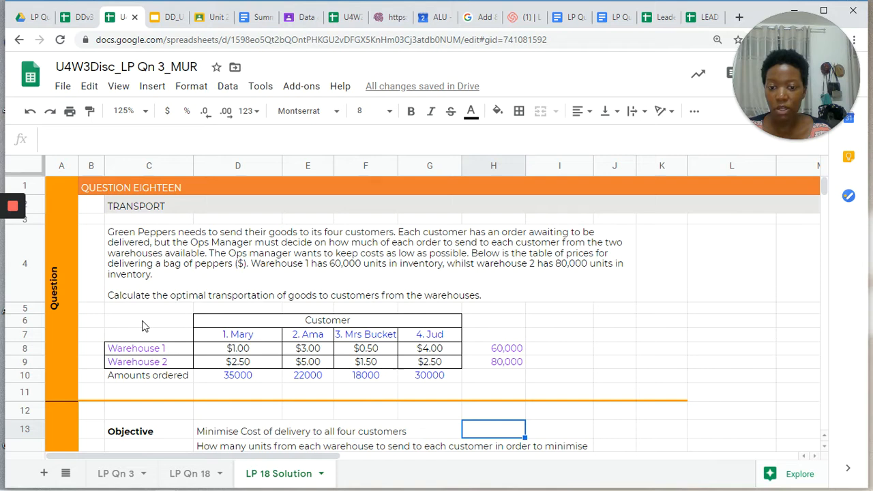
# - Copy the warehouse delivery cost table with orders and inventory (C6:H10) into the Solver Setup section starting at D34
pyautogui.moveTo(142, 326); pyautogui.dragTo(482, 385)
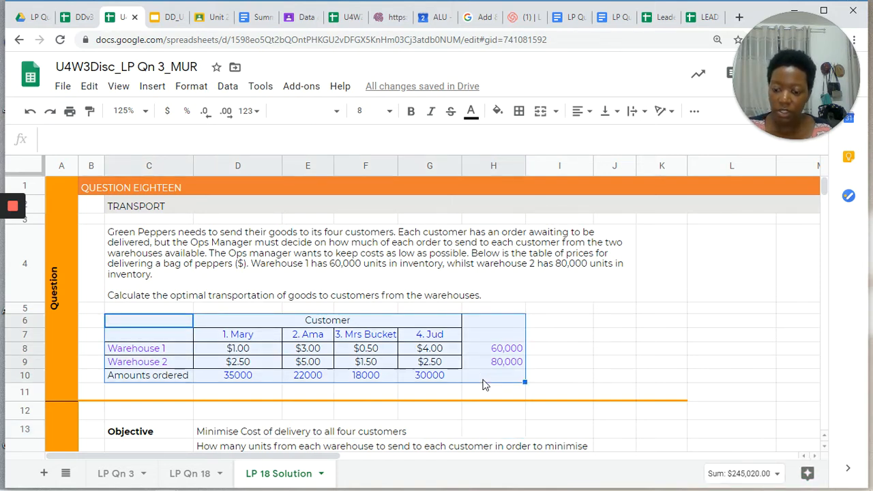
pyautogui.hotkey('ctrl', 'c')
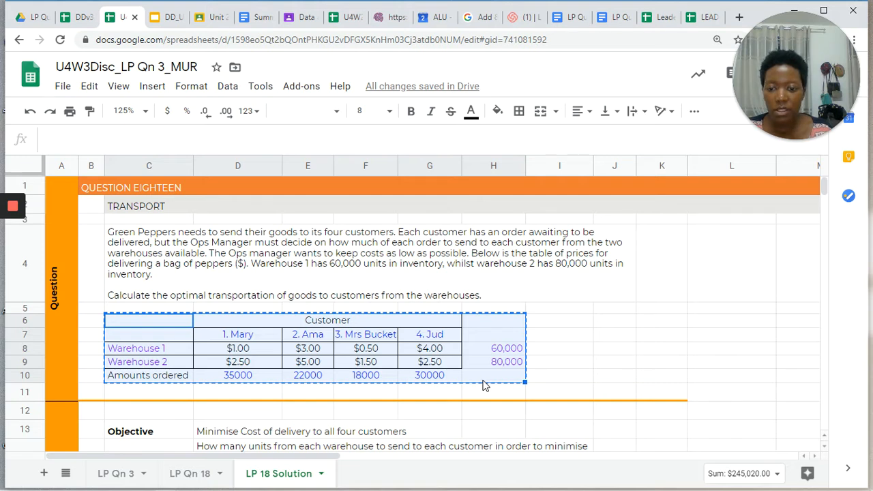
pyautogui.scroll(-7, 482, 385)
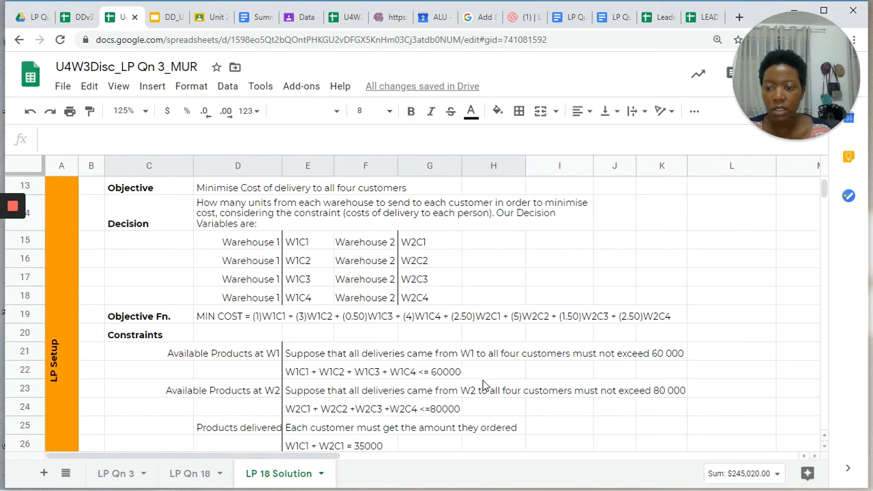
pyautogui.scroll(-3, 483, 385)
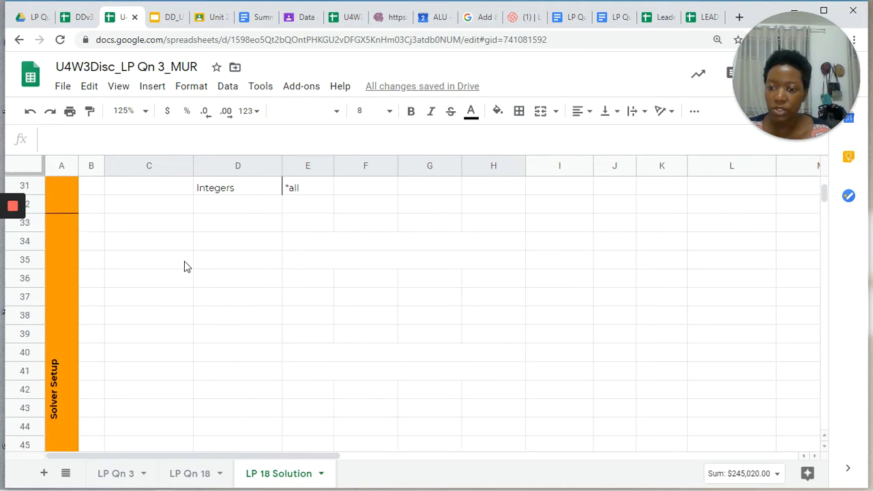
pyautogui.click(219, 244)
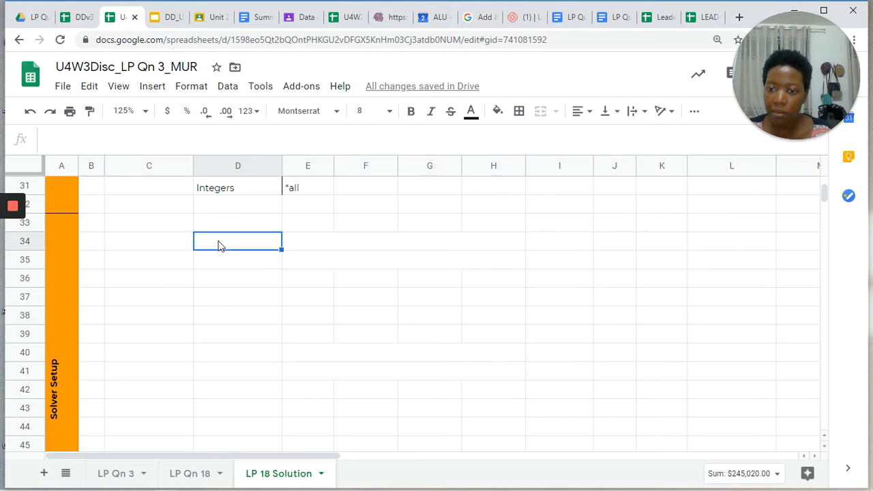
pyautogui.hotkey('ctrl', 'v')
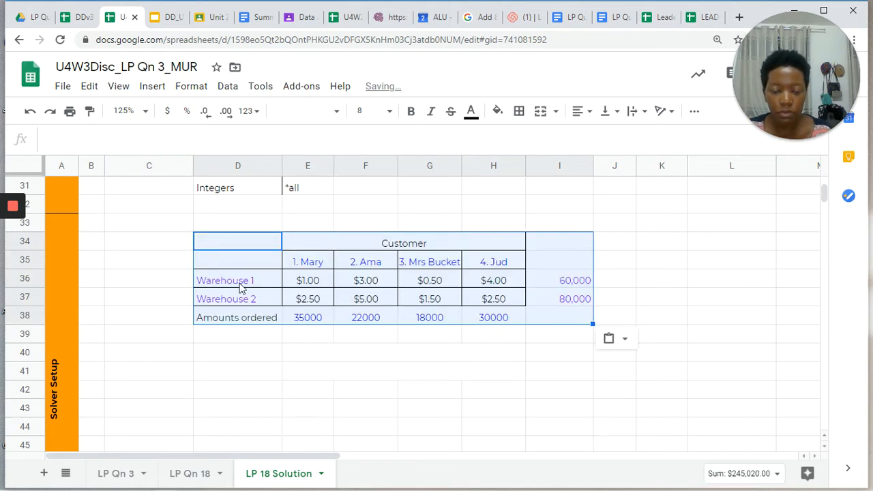
# - Copy the Objective Fn. row (C19:K19) to C33, directly above the pasted cost table, and fill the copy with grey
pyautogui.scroll(1, 246, 299)
pyautogui.scroll(5, 248, 302)
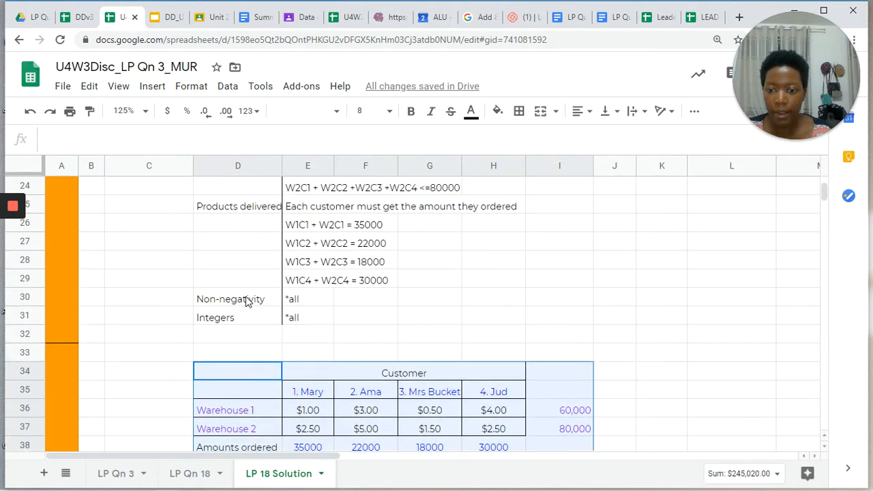
pyautogui.scroll(1, 248, 303)
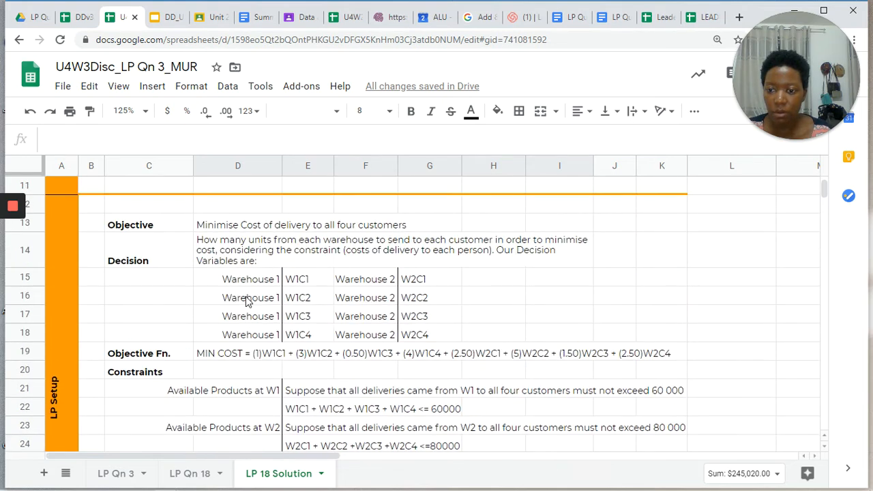
pyautogui.click(181, 359)
pyautogui.moveTo(181, 358); pyautogui.dragTo(663, 354)
pyautogui.hotkey('ctrl', 'c')
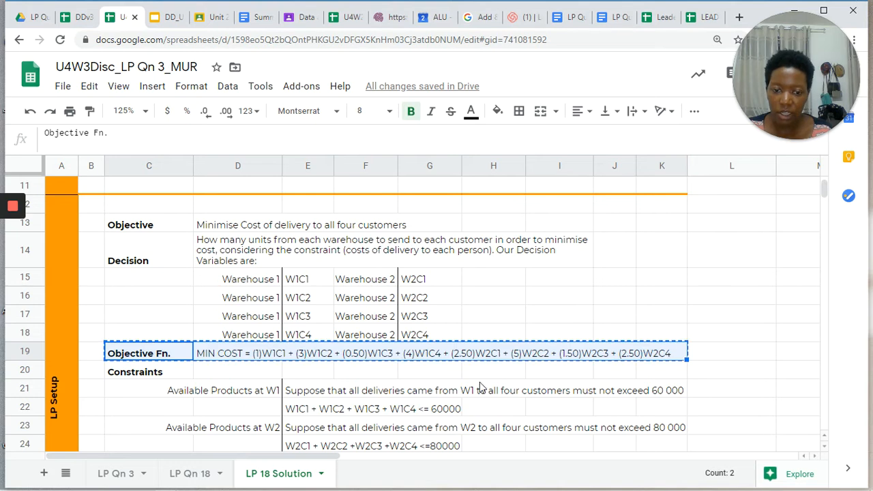
pyautogui.scroll(-2, 471, 390)
pyautogui.scroll(-2, 470, 390)
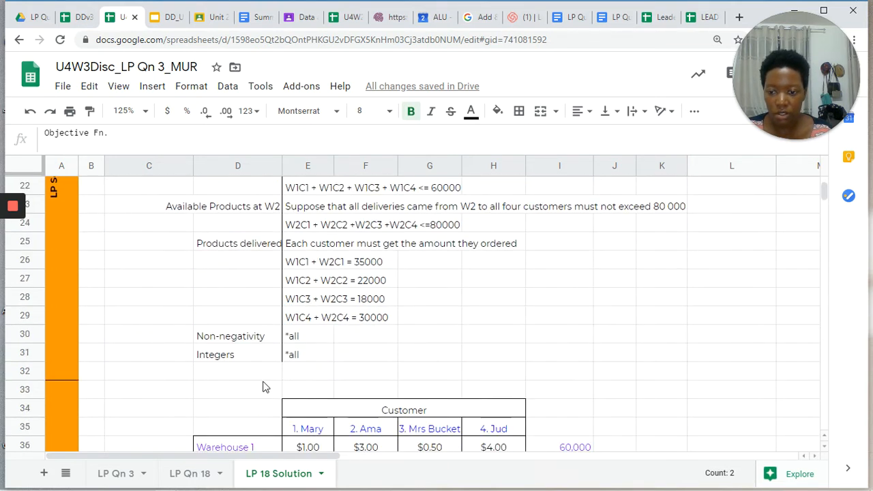
pyautogui.click(167, 407)
pyautogui.click(180, 395)
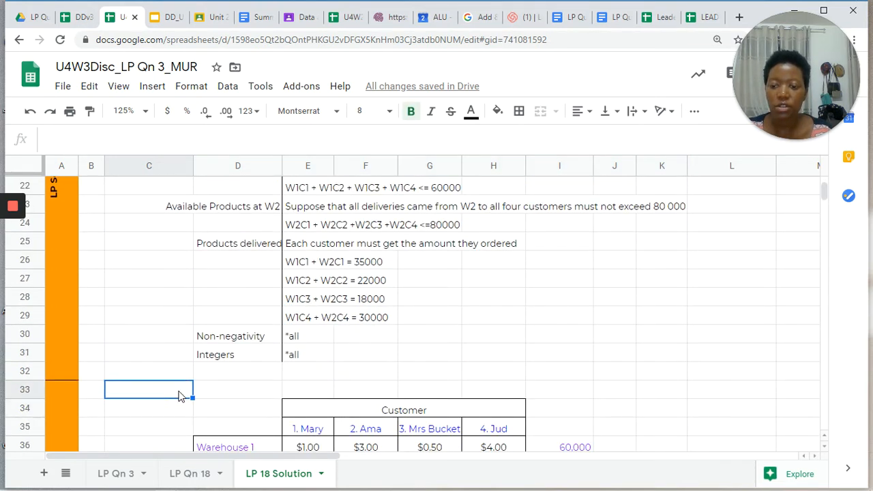
pyautogui.hotkey('ctrl', 'v')
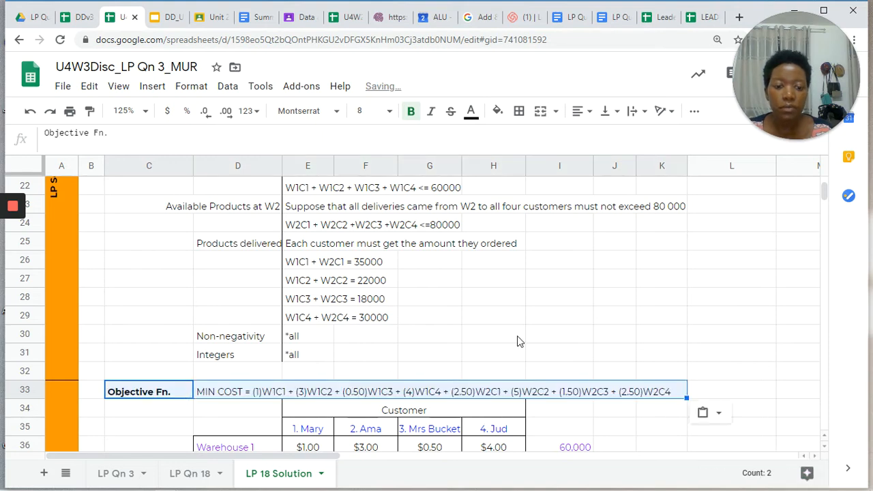
pyautogui.click(500, 111)
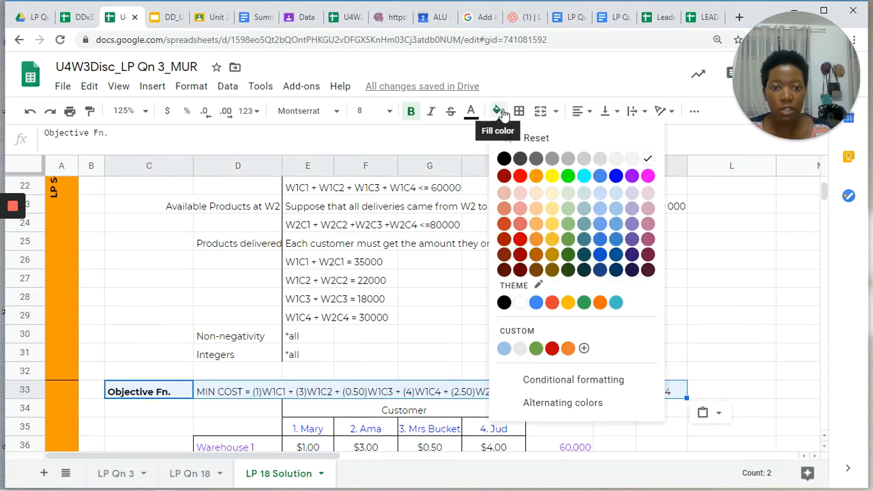
pyautogui.click(552, 158)
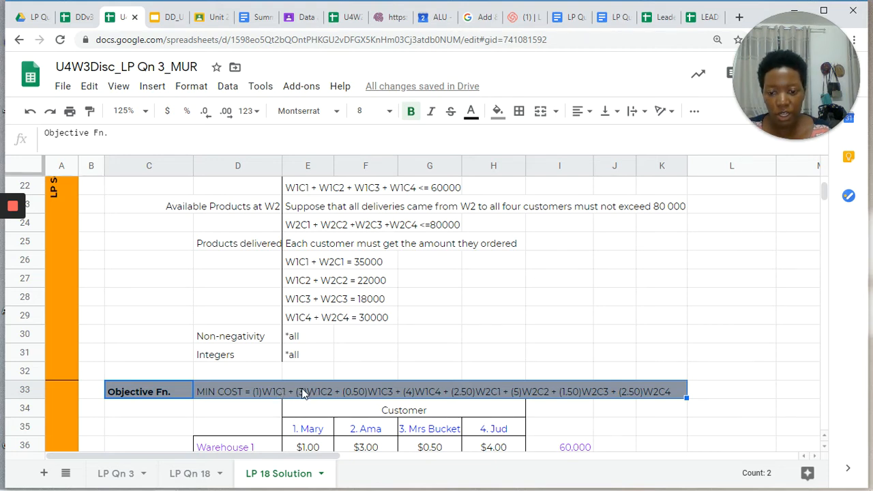
# - Unmerge cells E40:H40 below the pasted cost table
pyautogui.scroll(-1, 301, 389)
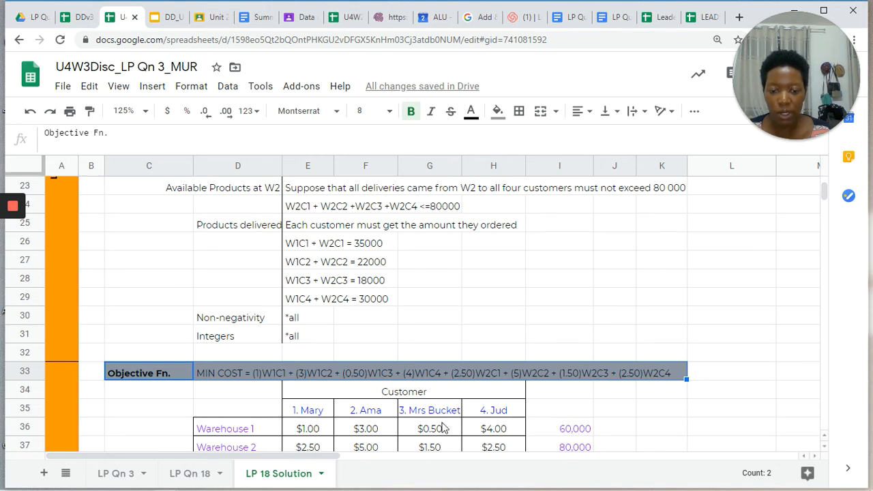
pyautogui.scroll(-1, 442, 428)
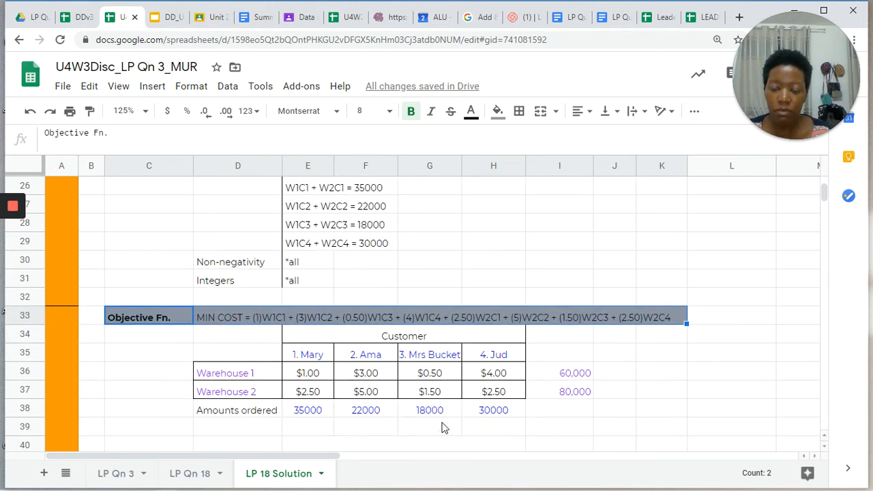
pyautogui.scroll(-1, 324, 428)
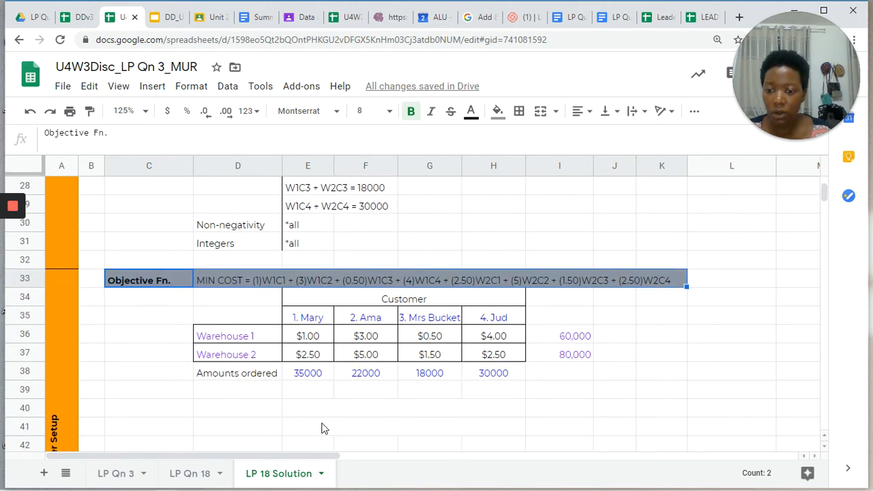
pyautogui.click(241, 423)
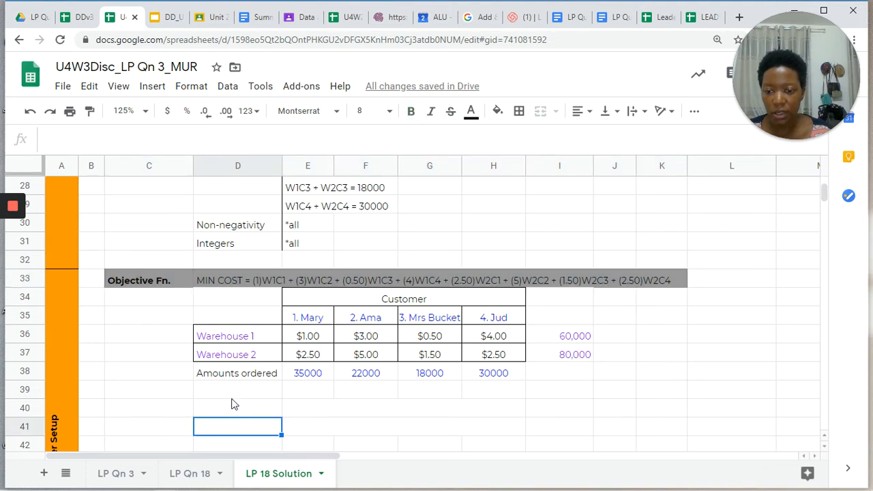
pyautogui.click(232, 413)
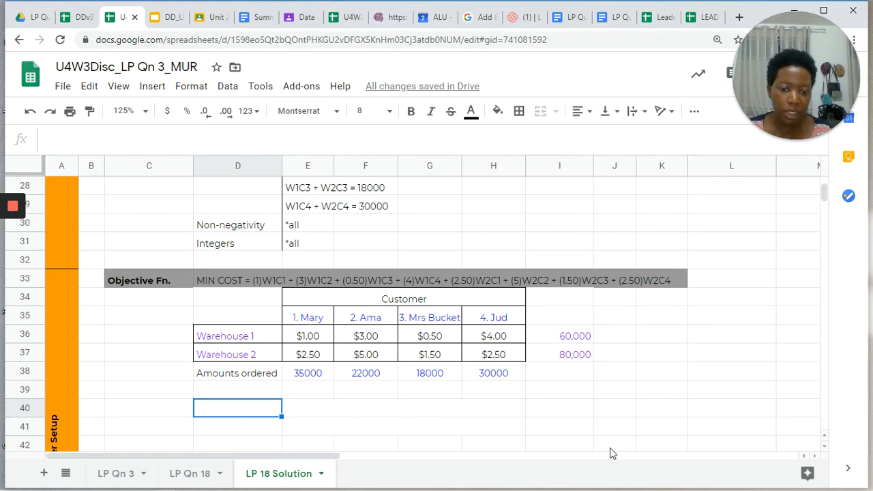
pyautogui.click(421, 409)
pyautogui.click(540, 112)
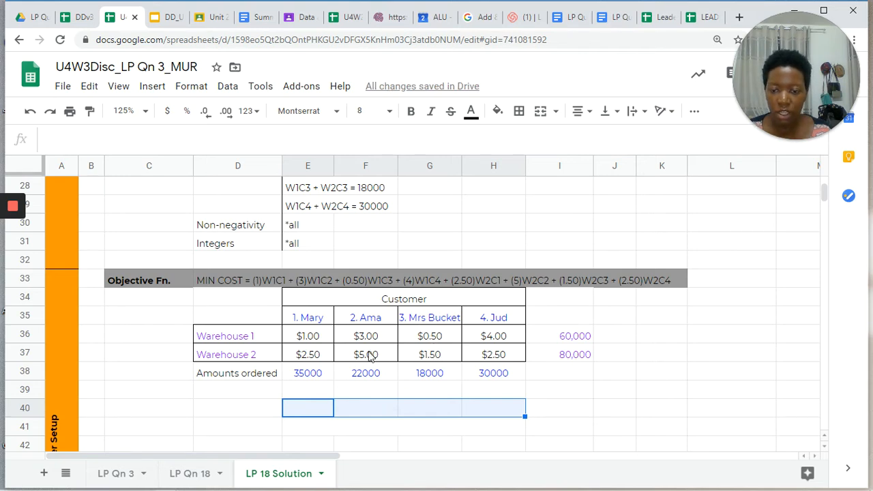
# - Label the cost table "Costs:" in C34 and enter "DV's:" in C40 for the decision variables
pyautogui.click(156, 301)
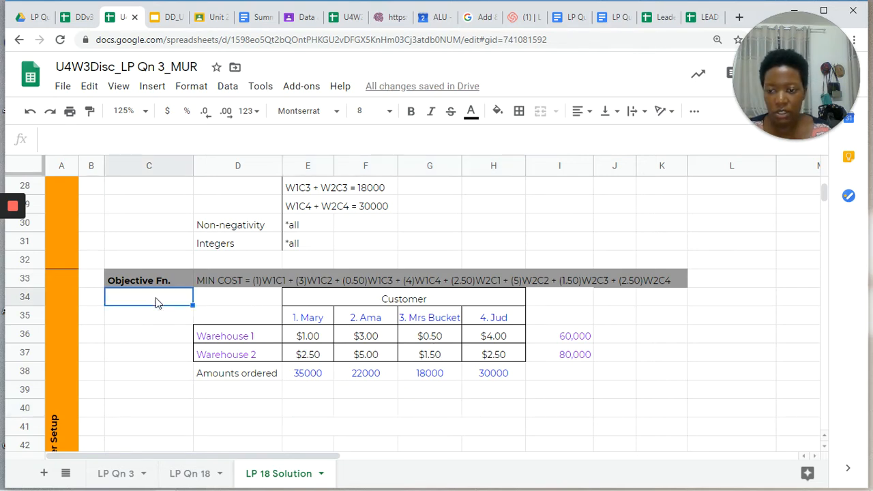
pyautogui.write('Cost')
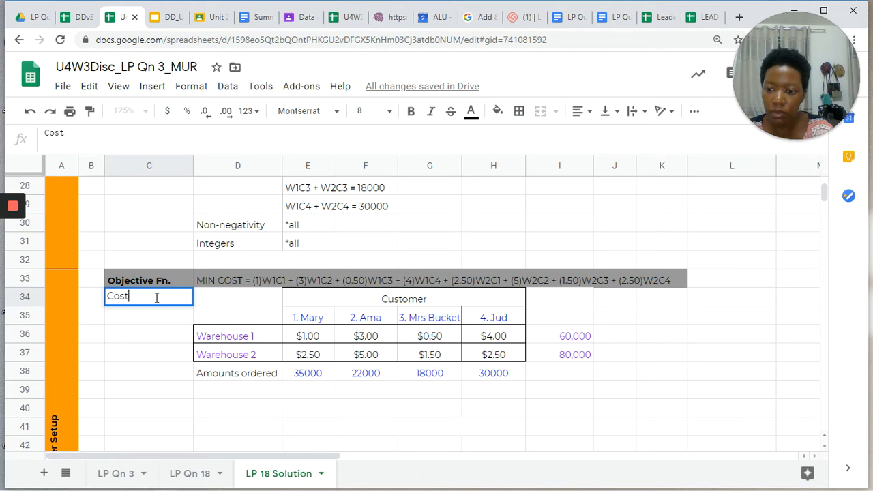
pyautogui.write('s:')
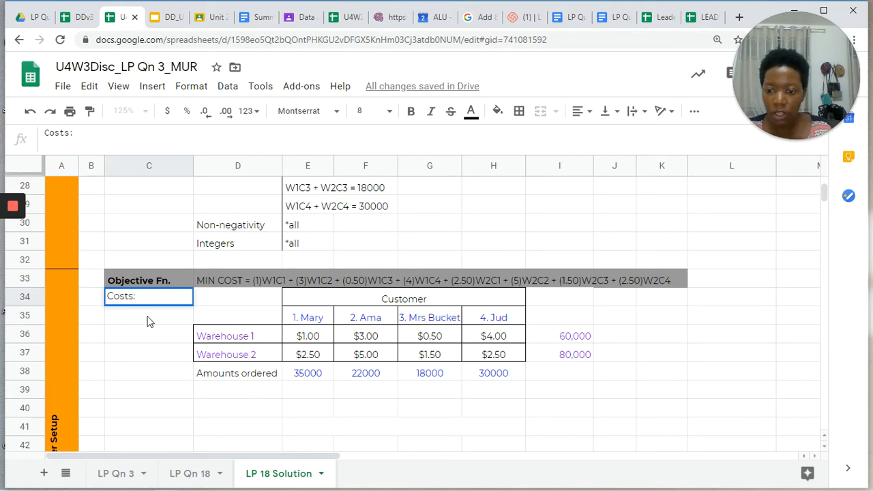
pyautogui.click(135, 409)
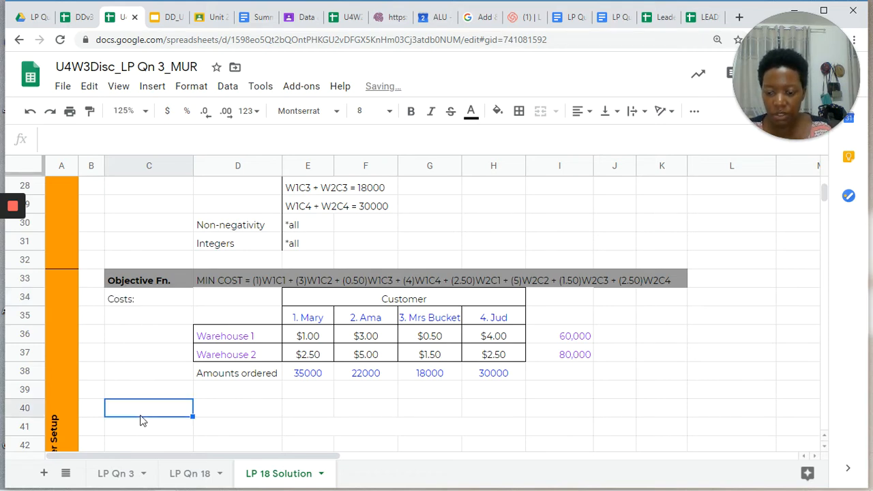
pyautogui.write('DV')
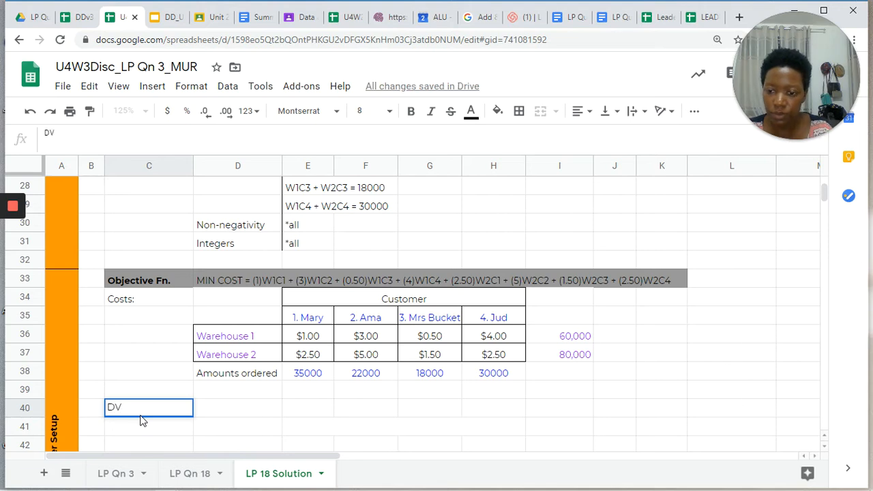
pyautogui.write("'s:")
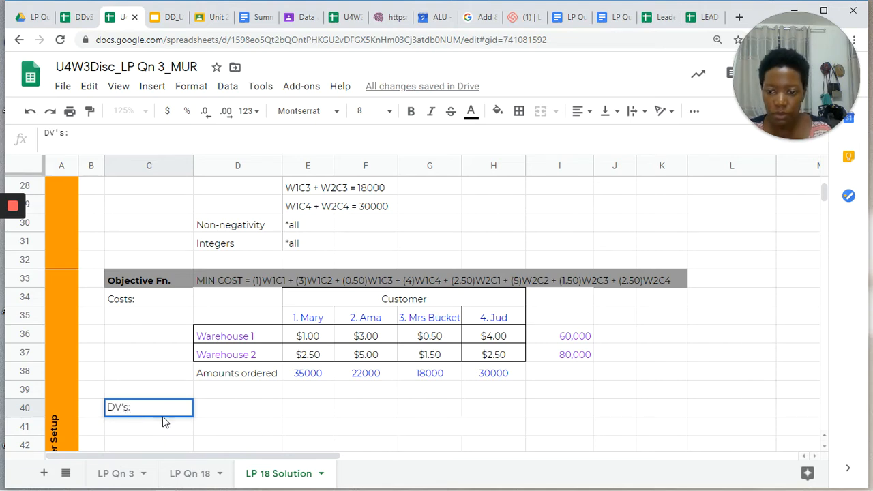
pyautogui.click(252, 410)
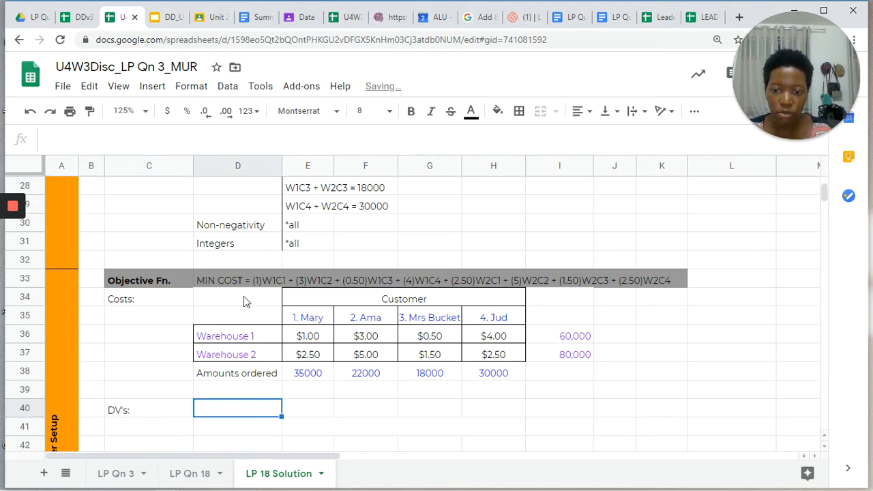
# - Copy the cost table D34:I38 to D40, beside the "DV's:" label
pyautogui.moveTo(238, 305); pyautogui.dragTo(544, 370)
pyautogui.hotkey('ctrl', 'c')
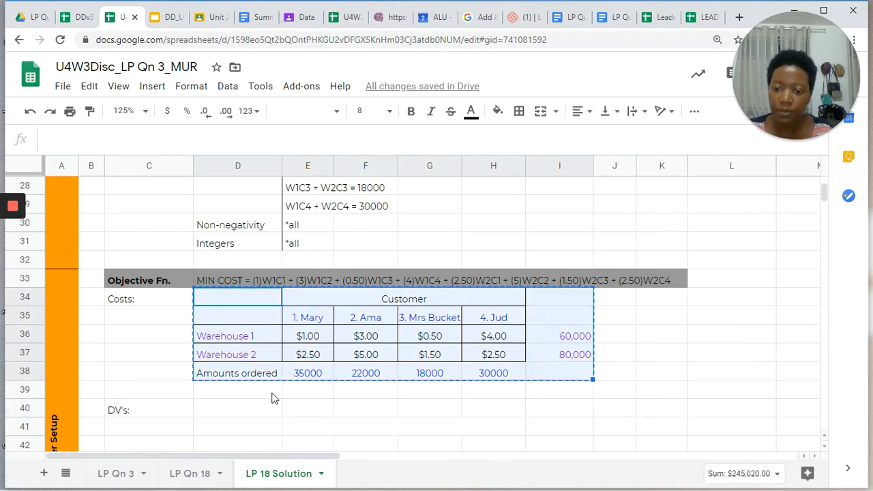
pyautogui.click(222, 413)
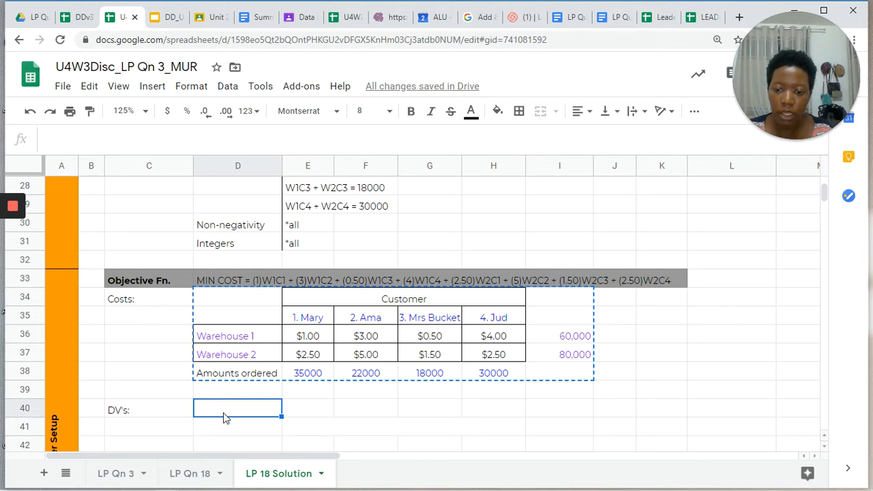
pyautogui.hotkey('ctrl', 'v')
pyautogui.scroll(-2, 487, 420)
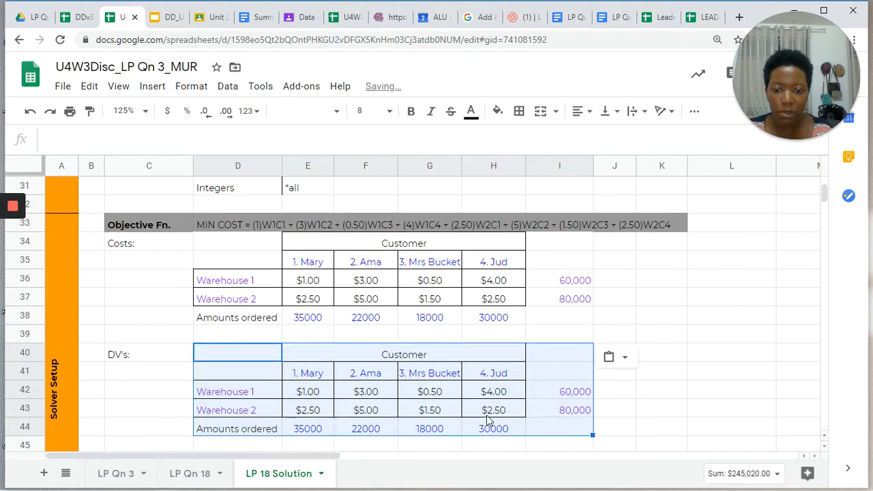
# - Clear the copied unit costs from E42:H43 in the DV's table
pyautogui.scroll(-2, 485, 420)
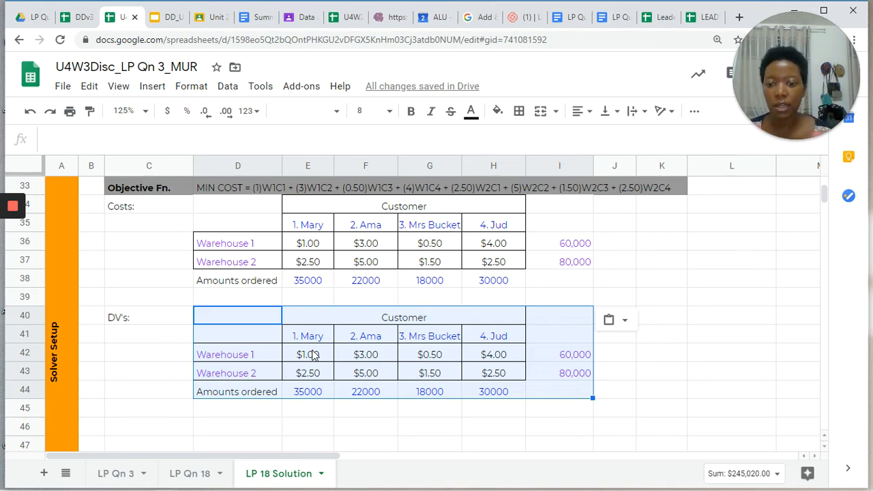
pyautogui.click(312, 355)
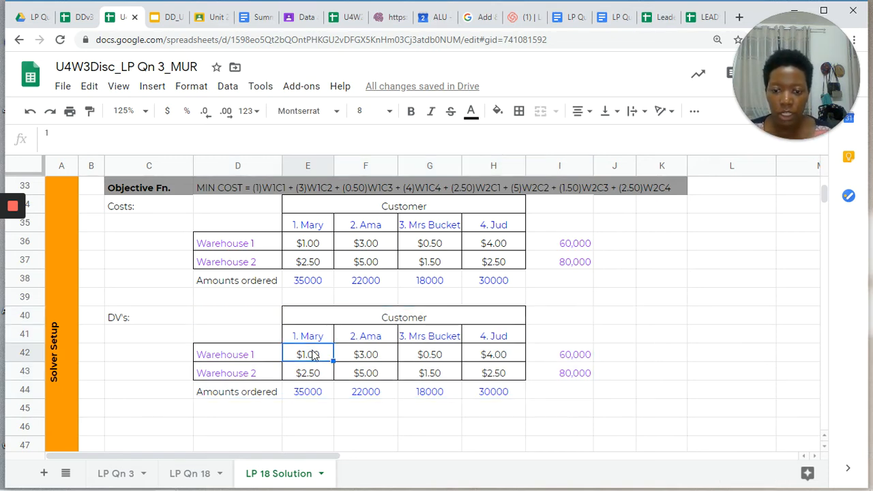
pyautogui.keyDown('shift'); pyautogui.click(505, 362); pyautogui.keyUp('shift')
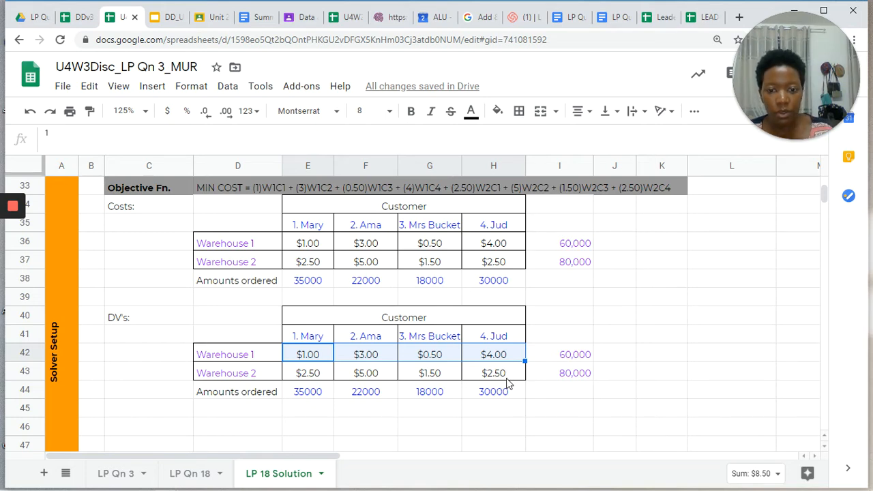
pyautogui.keyDown('shift'); pyautogui.click(506, 374); pyautogui.keyUp('shift')
pyautogui.press('Delete')
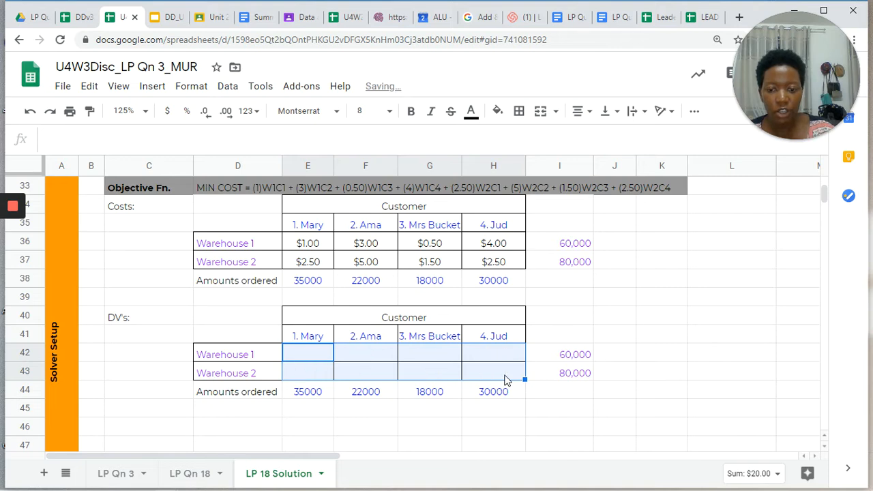
# - Fill the empty decision-variable cells E42:H43 with light red
pyautogui.click(314, 362)
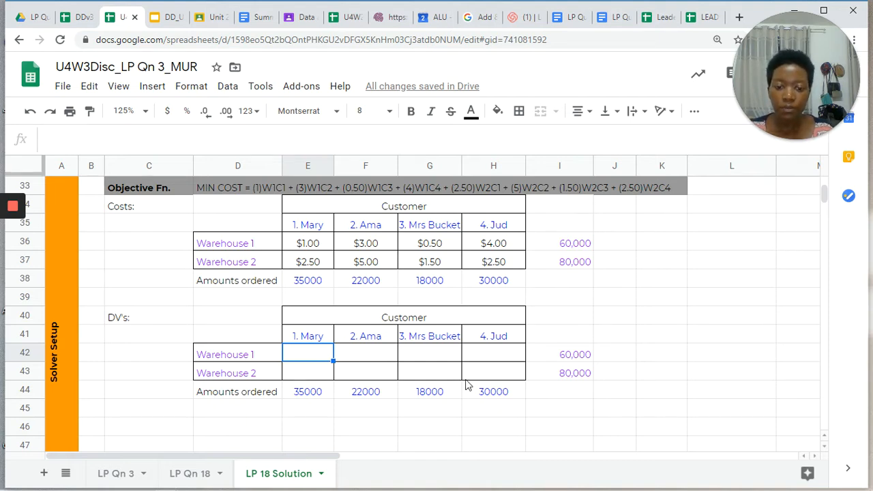
pyautogui.keyDown('shift'); pyautogui.click(504, 379); pyautogui.keyUp('shift')
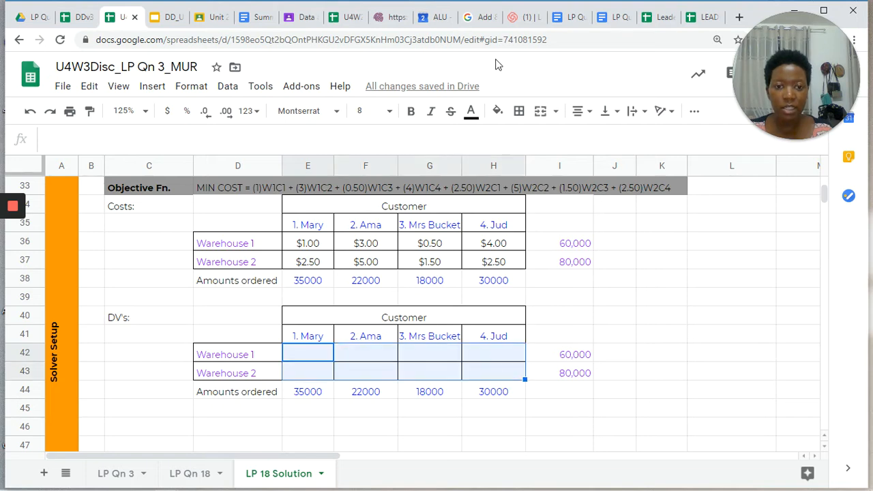
pyautogui.click(499, 110)
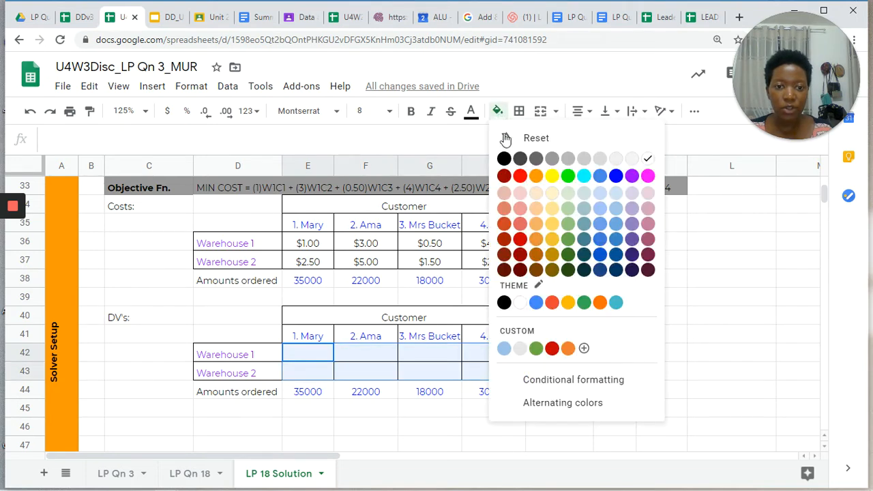
pyautogui.click(521, 209)
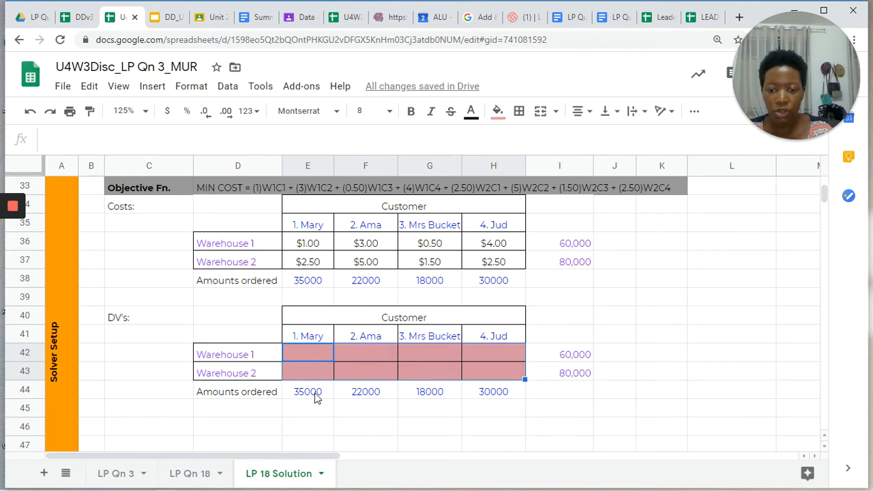
# - Enter trial deliveries to customer 1 of 15000 from Warehouse 1 in E42 and 20000 from Warehouse 2 in E43
pyautogui.write('15')
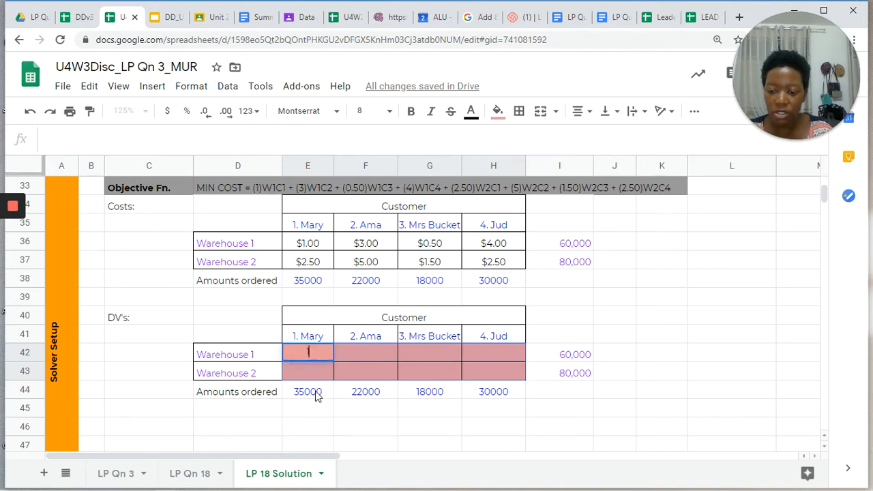
pyautogui.write('000')
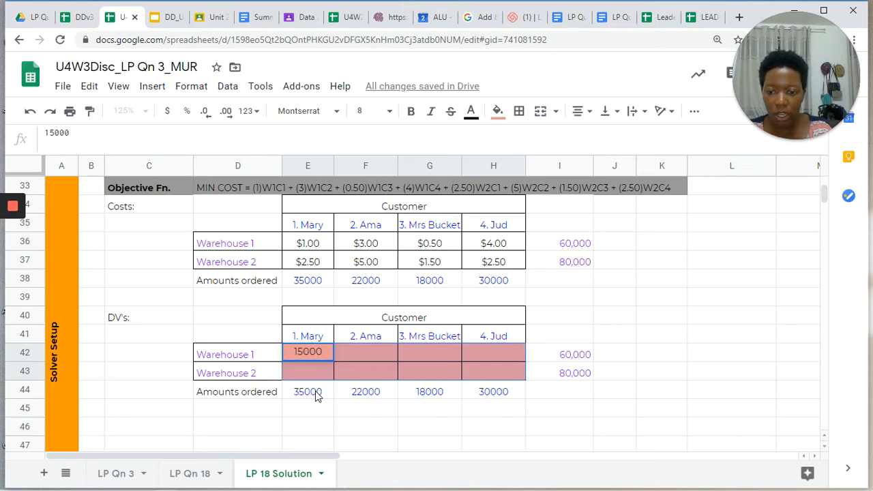
pyautogui.press('Return')
pyautogui.write('20000')
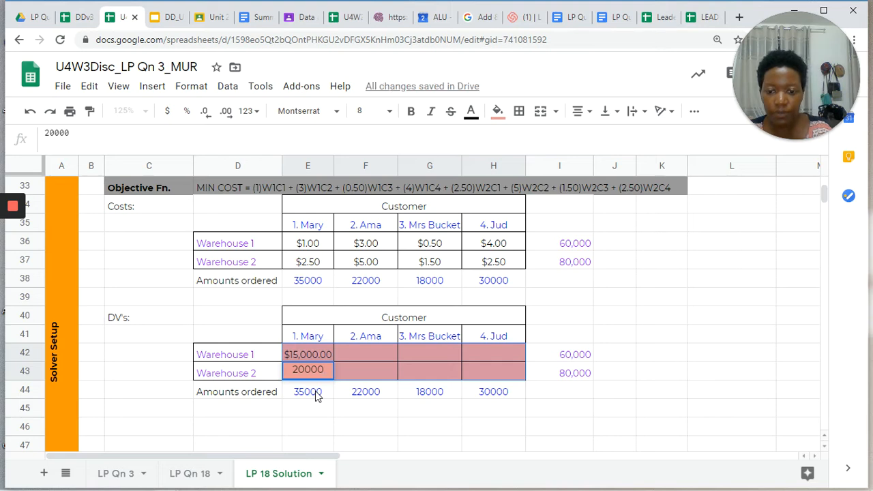
pyautogui.press('Return')
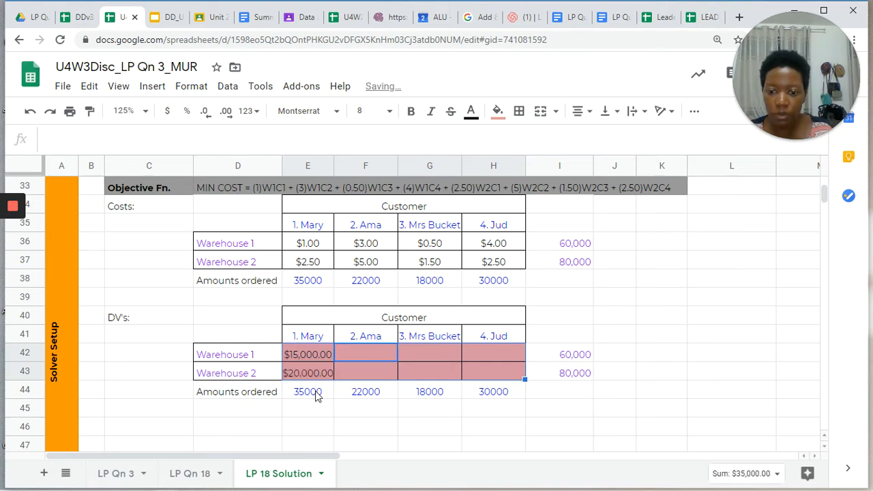
# - Format the decision-variable cells E42:H43 as Number with no decimal places
pyautogui.click(313, 354)
pyautogui.moveTo(315, 367); pyautogui.dragTo(523, 377)
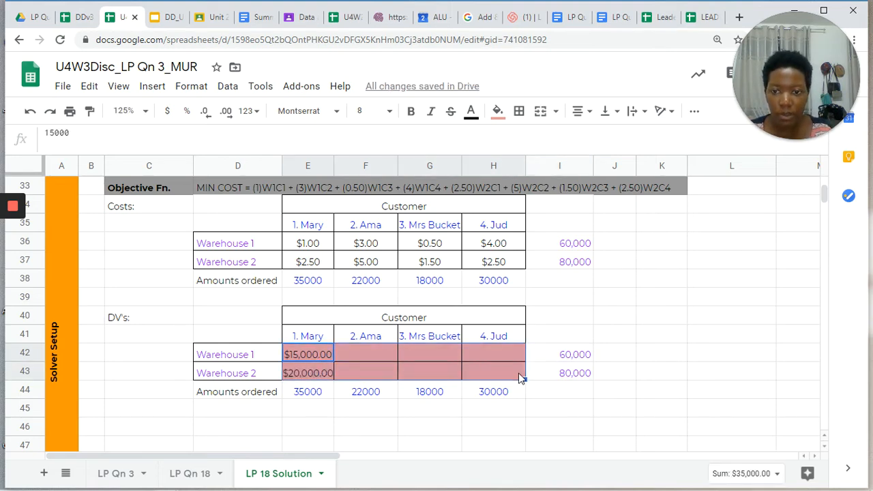
pyautogui.click(168, 113)
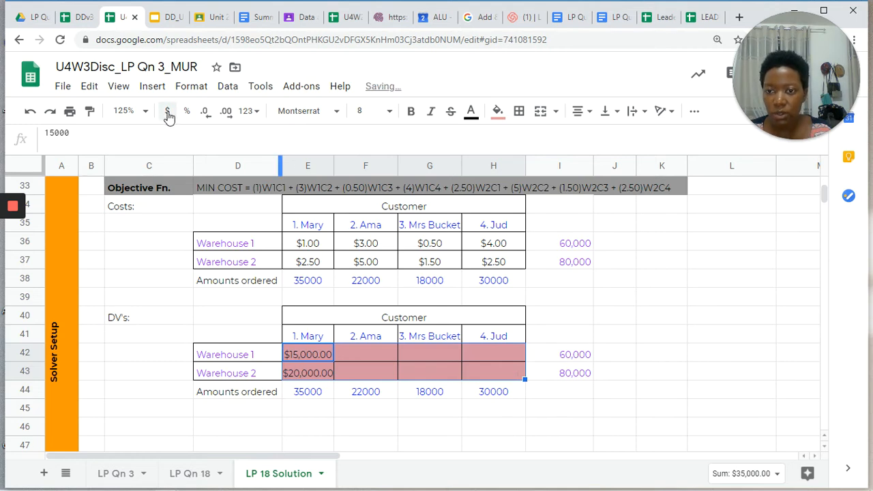
pyautogui.click(250, 111)
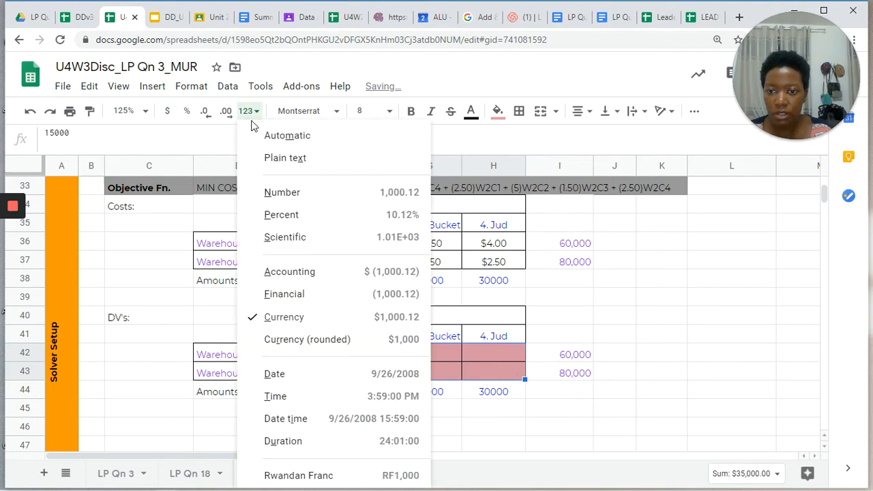
pyautogui.click(291, 203)
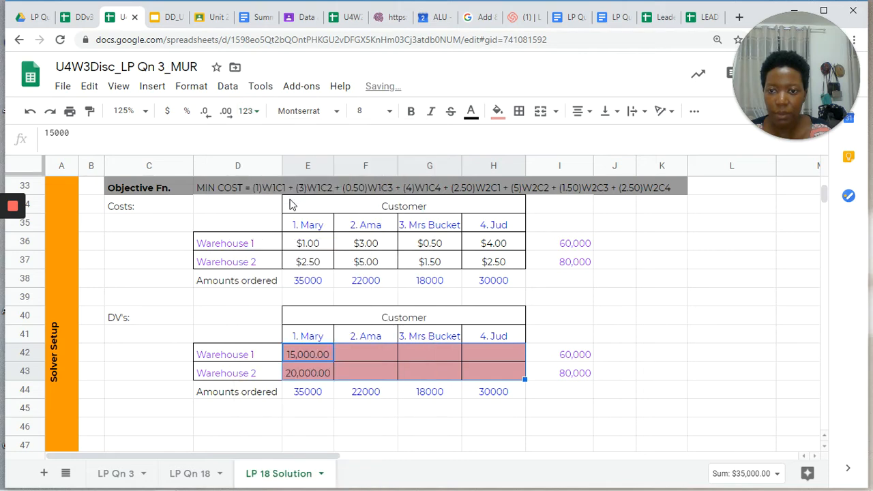
pyautogui.click(207, 114)
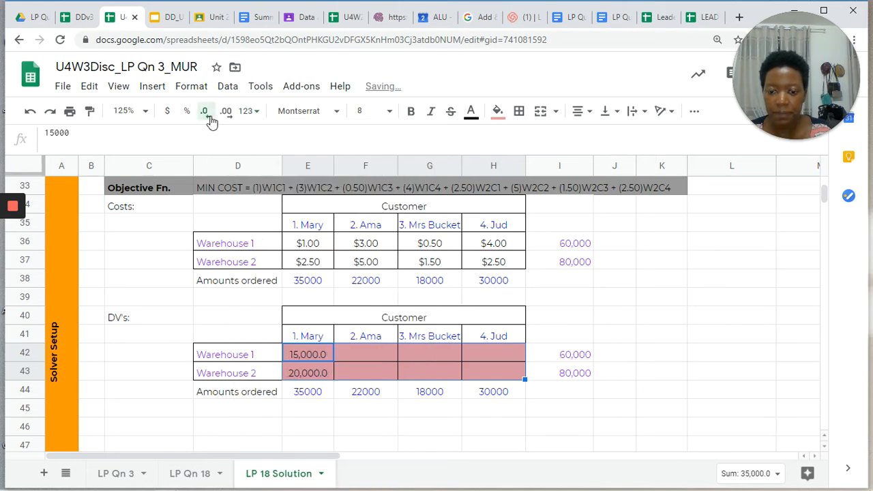
pyautogui.click(206, 114)
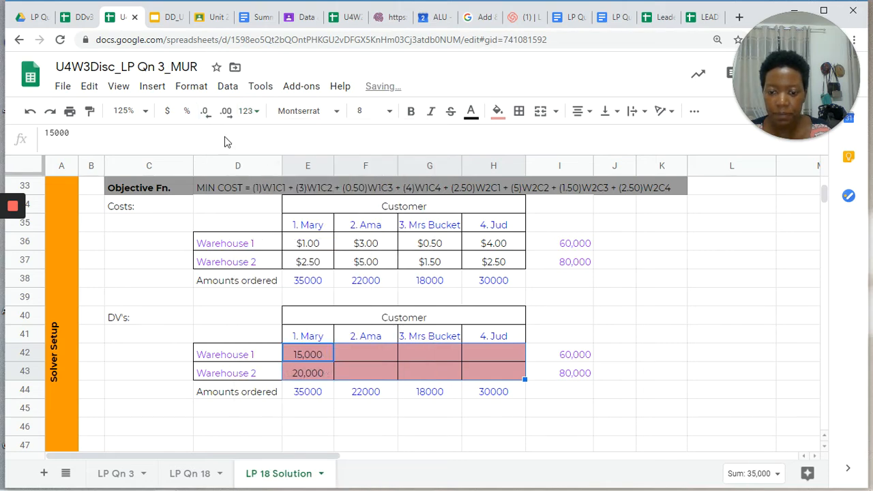
# - Enter trial deliveries to customer 2 of 12000 from Warehouse 1 in F42 and 10000 from Warehouse 2 in F43
pyautogui.click(374, 360)
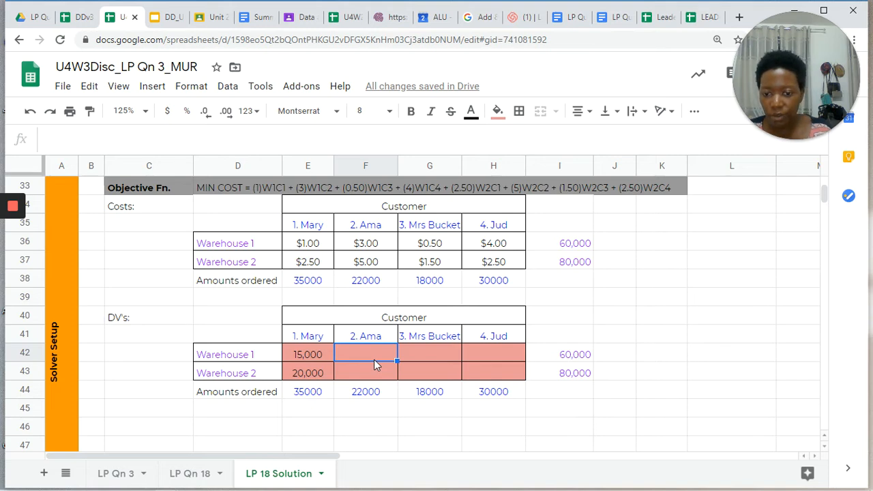
pyautogui.write('12000')
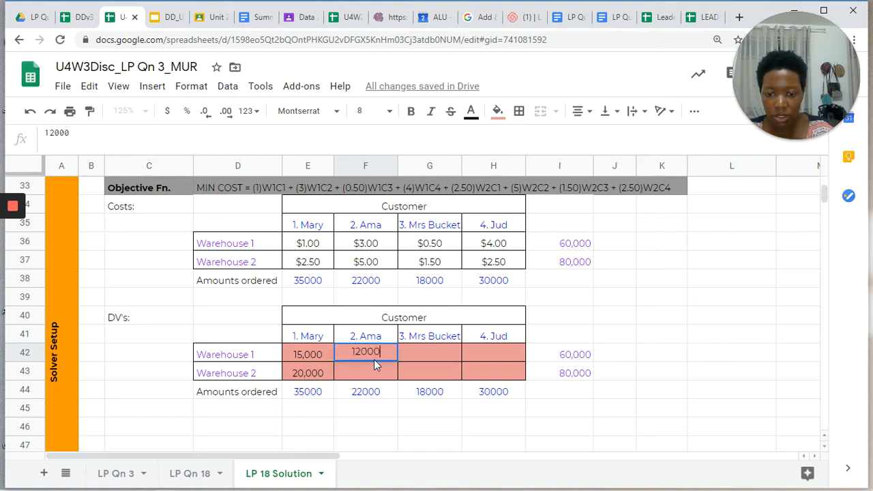
pyautogui.press('Return')
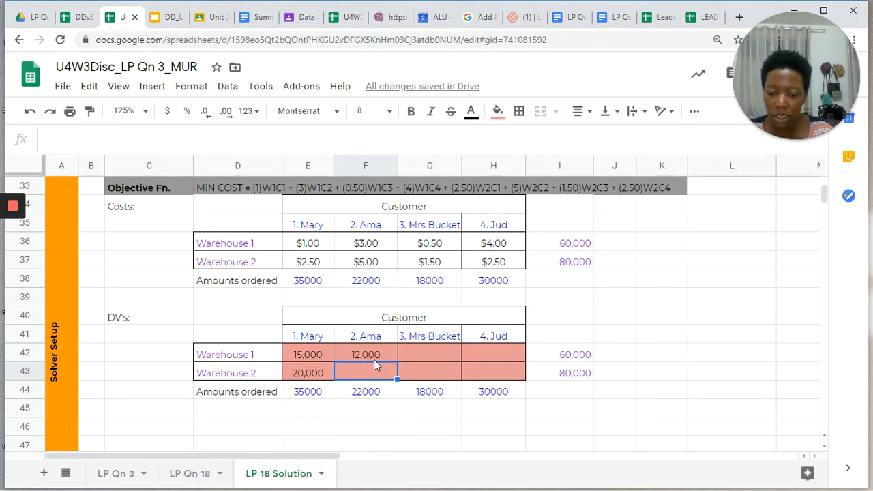
pyautogui.write('10000')
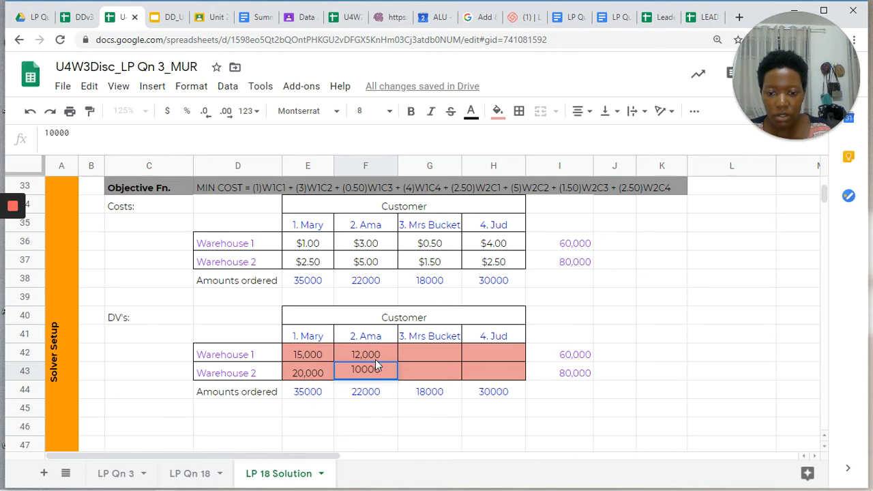
# - Enter trial deliveries to customer 3 of 15000 from Warehouse 1 in G42 and 3000 from Warehouse 2 in G43
pyautogui.click(426, 356)
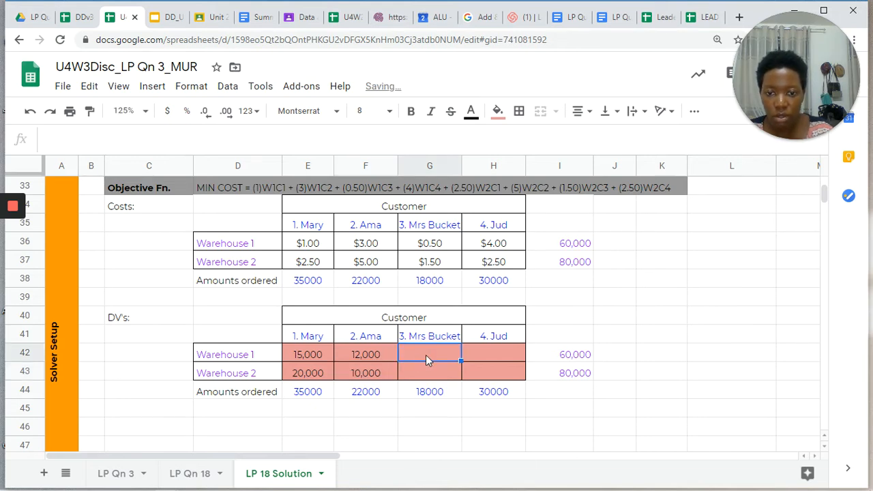
pyautogui.write('15000')
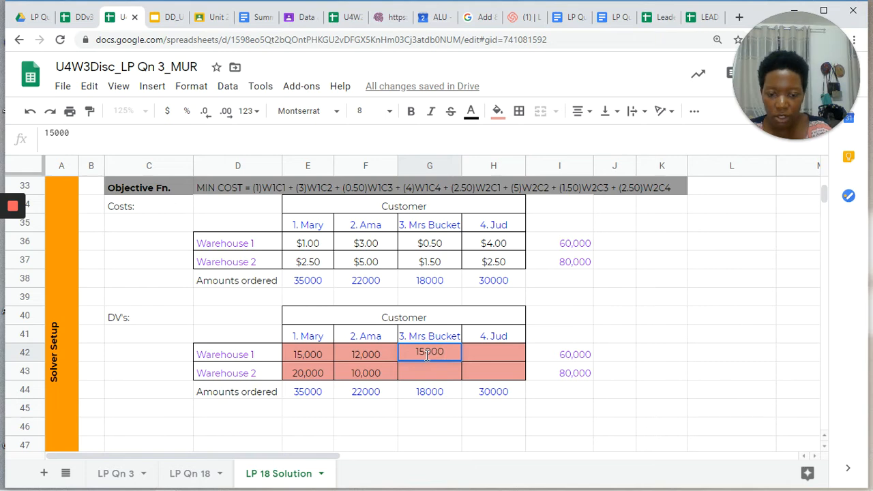
pyautogui.press('Return')
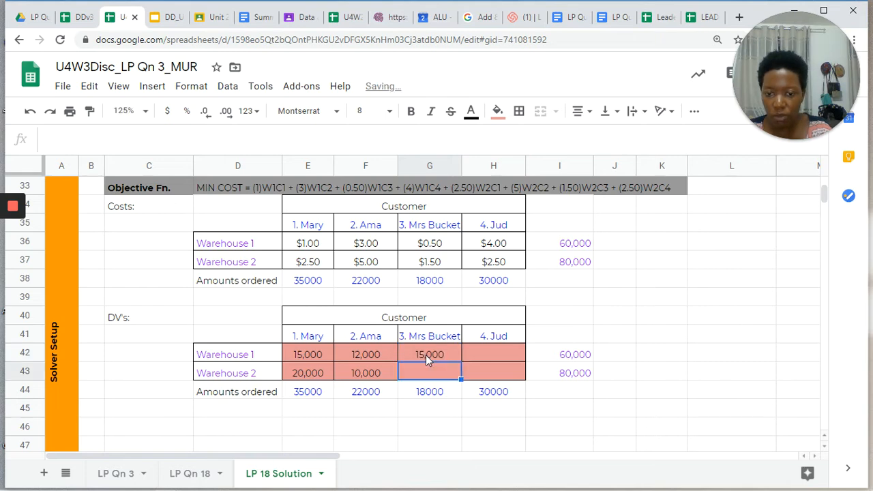
pyautogui.write('3000')
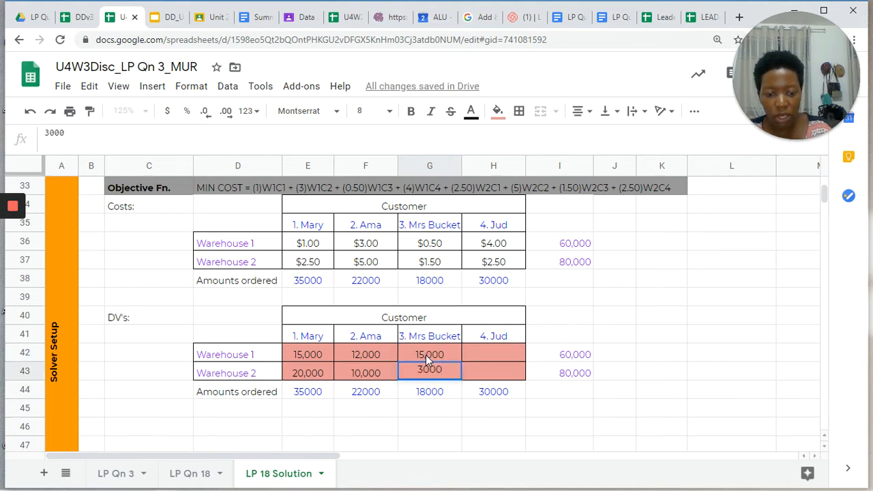
pyautogui.press('Return')
# - Enter trial deliveries to customer 4 of 15000 from each warehouse in H42 and H43
pyautogui.click(490, 350)
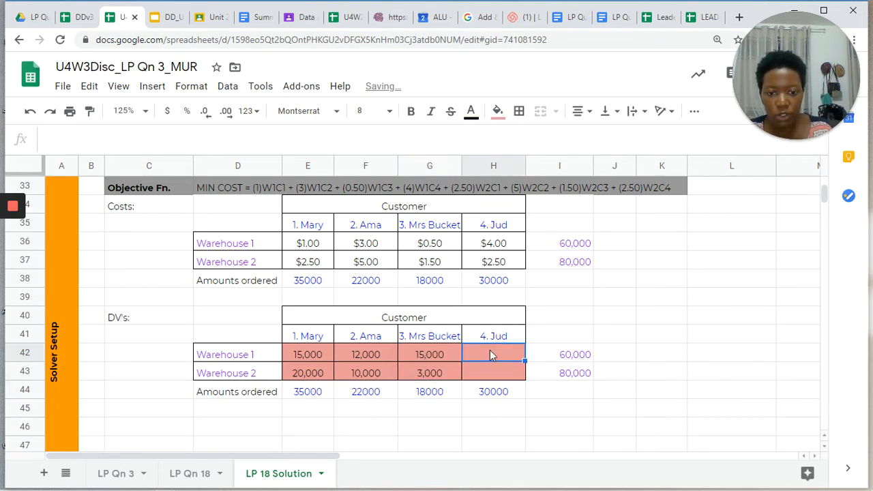
pyautogui.write('15000')
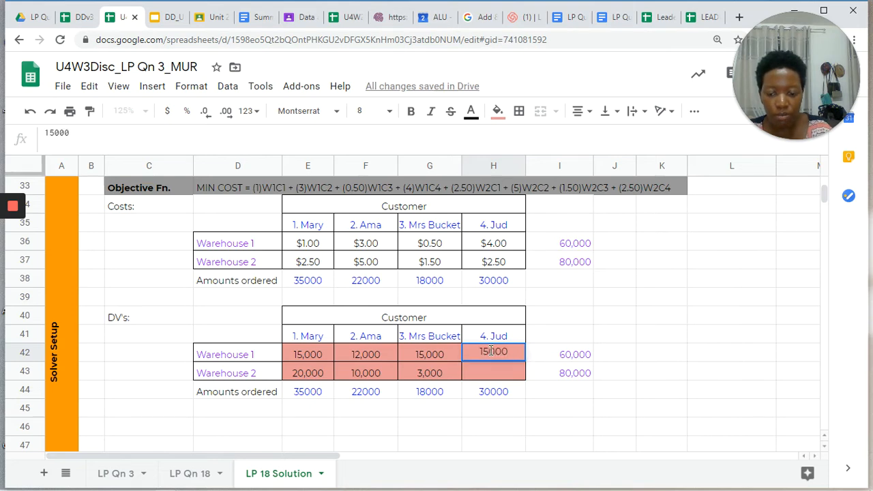
pyautogui.press('Return')
pyautogui.write('15000')
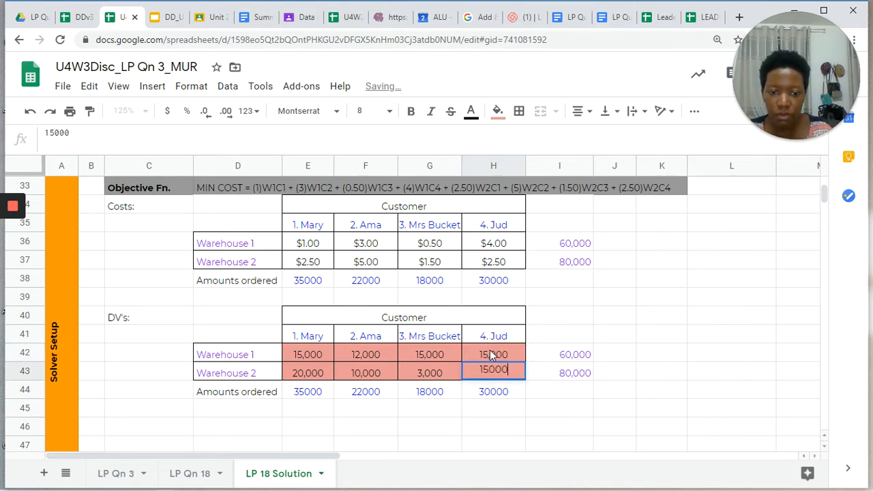
pyautogui.click(548, 391)
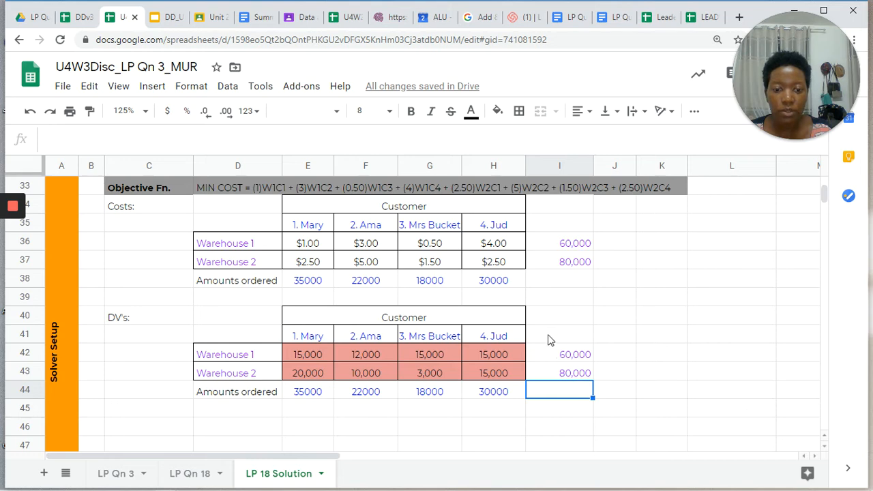
# - Move the two warehouse availability limits beside the DV's table from I42:I43 to K42:K43
pyautogui.scroll(5, 551, 338)
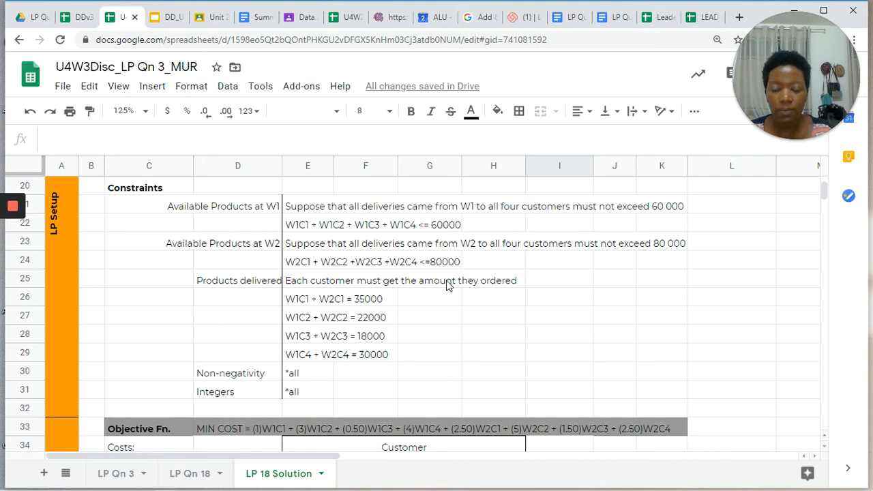
pyautogui.scroll(-4, 447, 285)
pyautogui.scroll(-2, 447, 285)
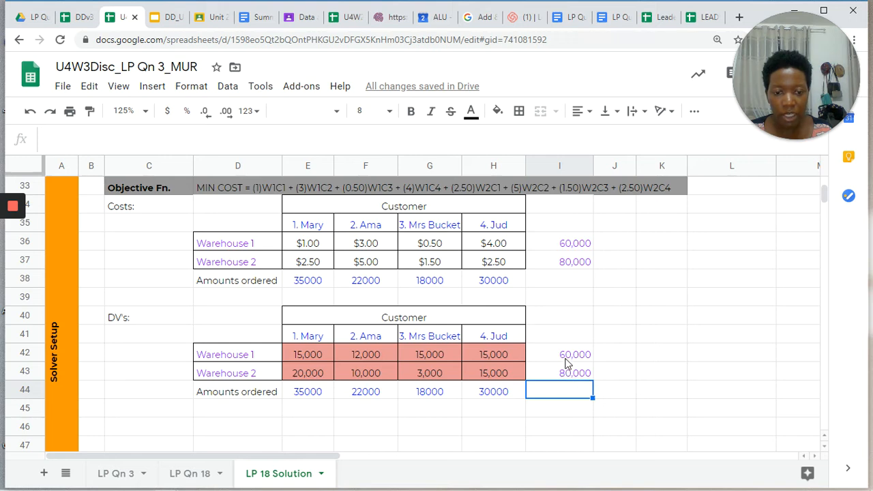
pyautogui.moveTo(565, 355); pyautogui.dragTo(567, 375)
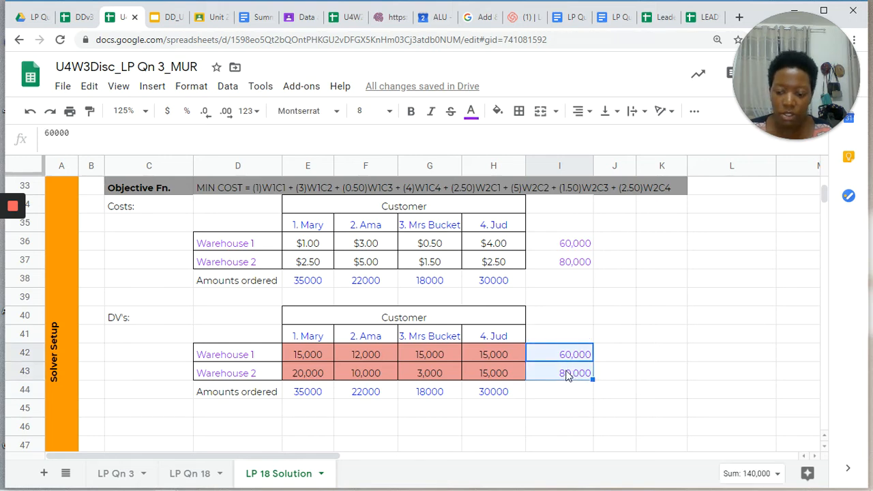
pyautogui.hotkey('ctrl', 'c')
pyautogui.click(666, 360)
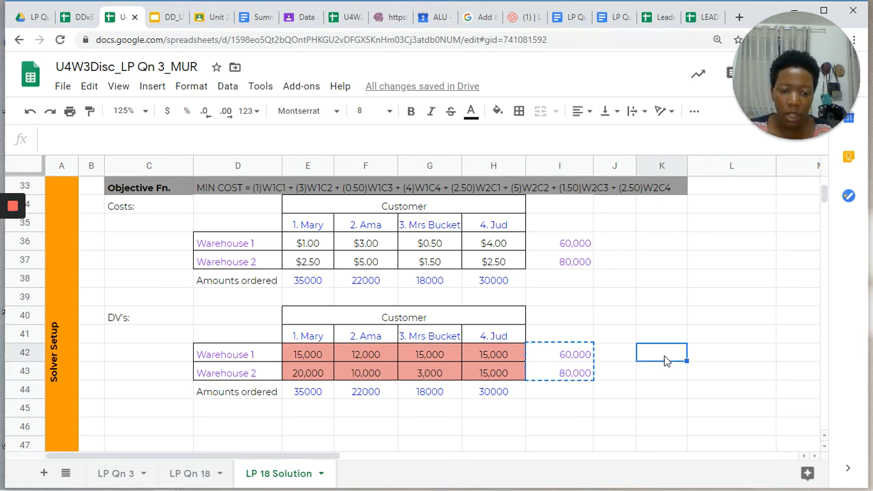
pyautogui.hotkey('ctrl', 'v')
pyautogui.scroll(2, 551, 306)
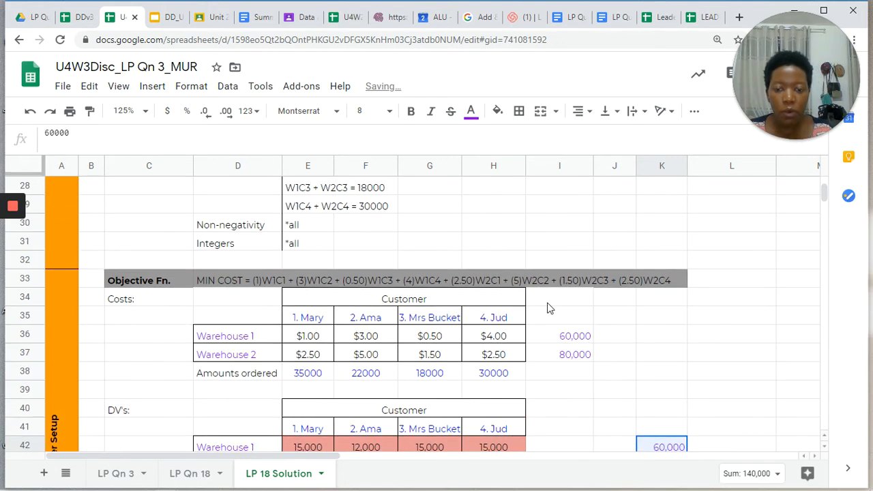
# - Label the availability limits beside the DV's table by entering "RHS(available)" in K41
pyautogui.scroll(4, 547, 309)
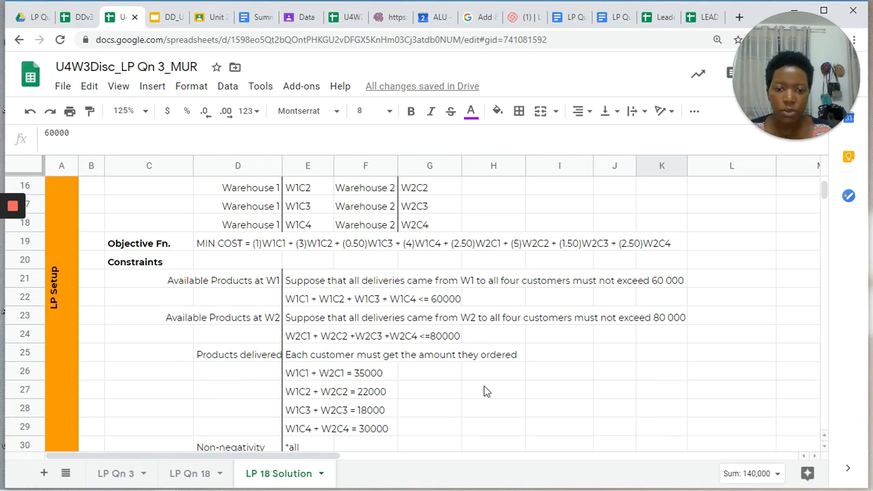
pyautogui.scroll(-5, 494, 411)
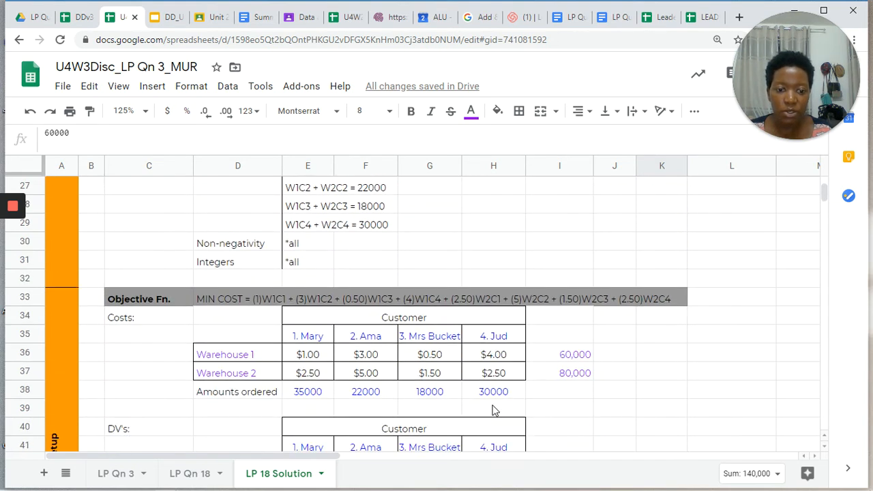
pyautogui.scroll(-1, 495, 410)
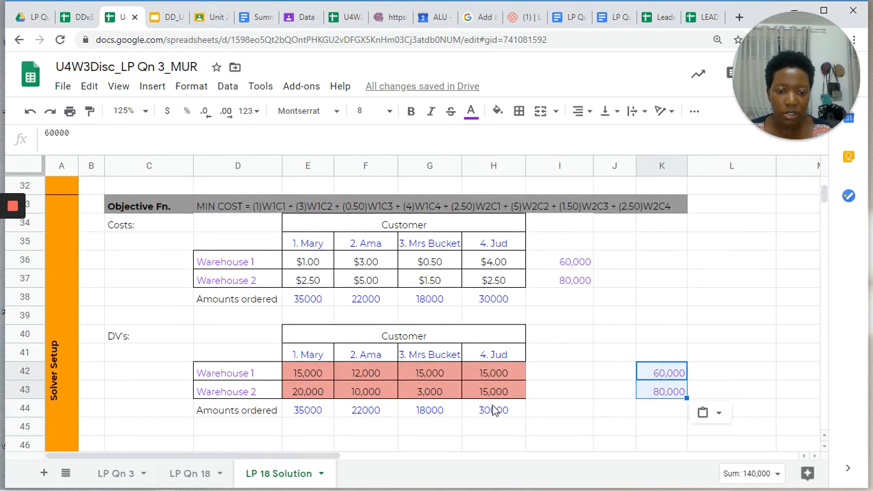
pyautogui.click(563, 377)
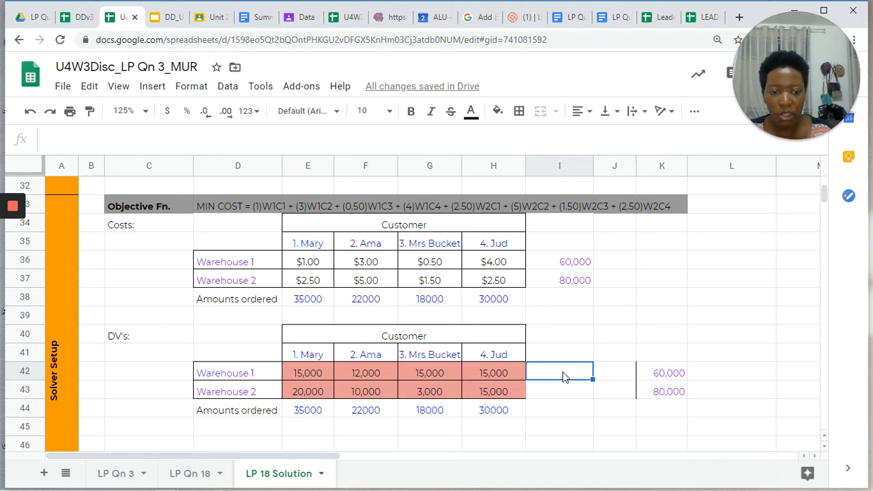
pyautogui.click(662, 352)
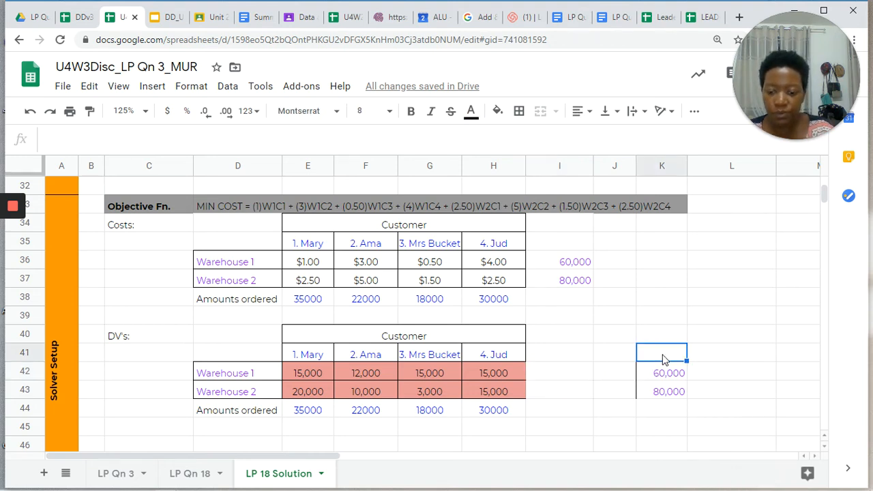
pyautogui.write('RHS(av')
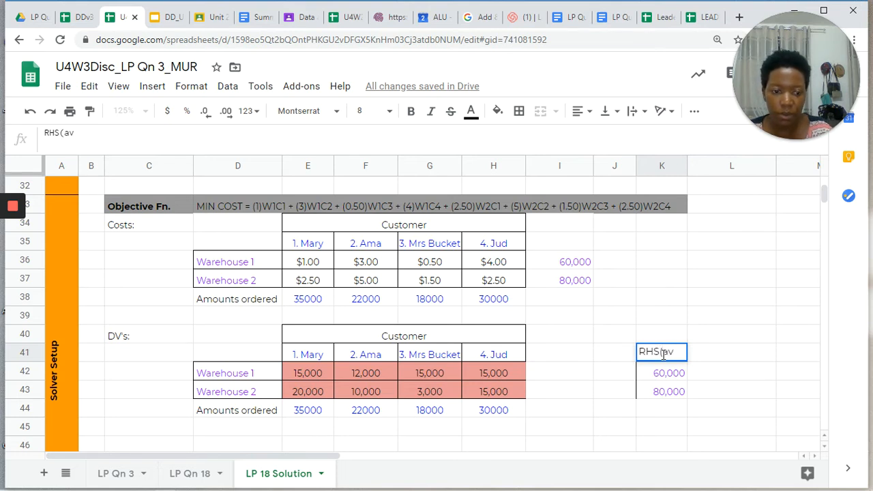
pyautogui.write('ilable')
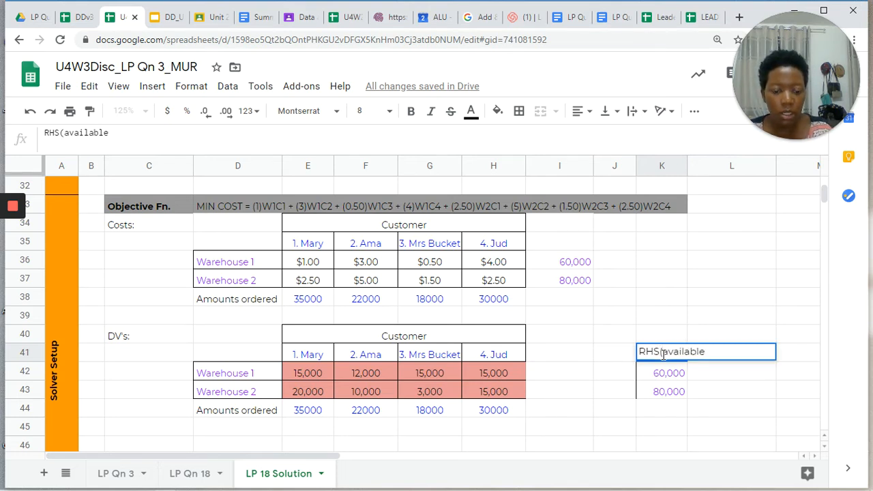
# - Enter the header "LHS(delivered)" in I41 beside the DV's table
pyautogui.click(561, 351)
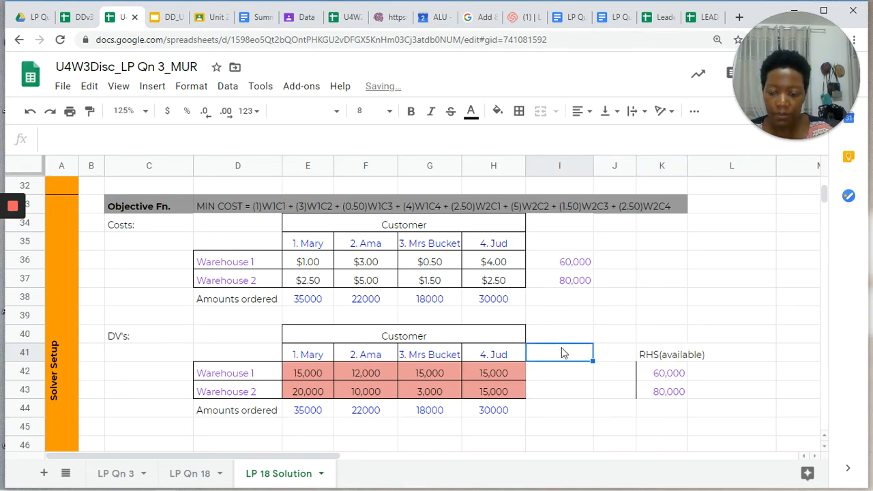
pyautogui.write('lh')
pyautogui.press('BackSpace')
pyautogui.press('BackSpace')
pyautogui.press('BackSpace')
pyautogui.write('L')
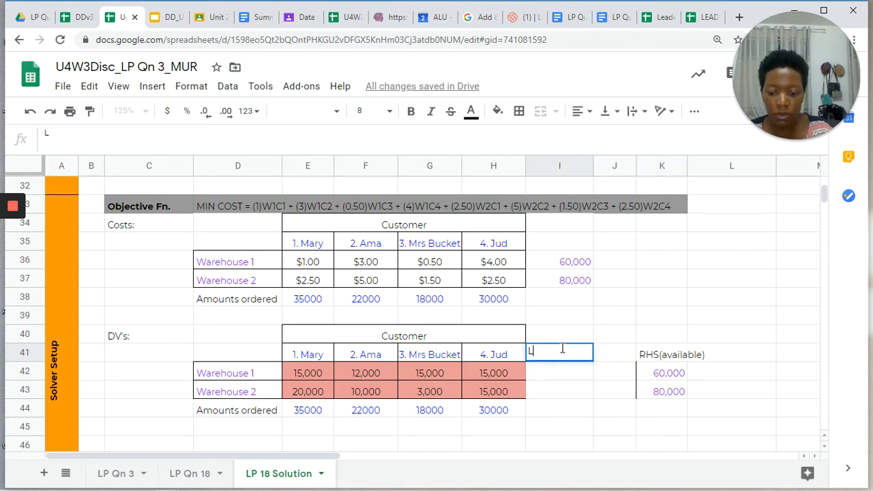
pyautogui.write('HS')
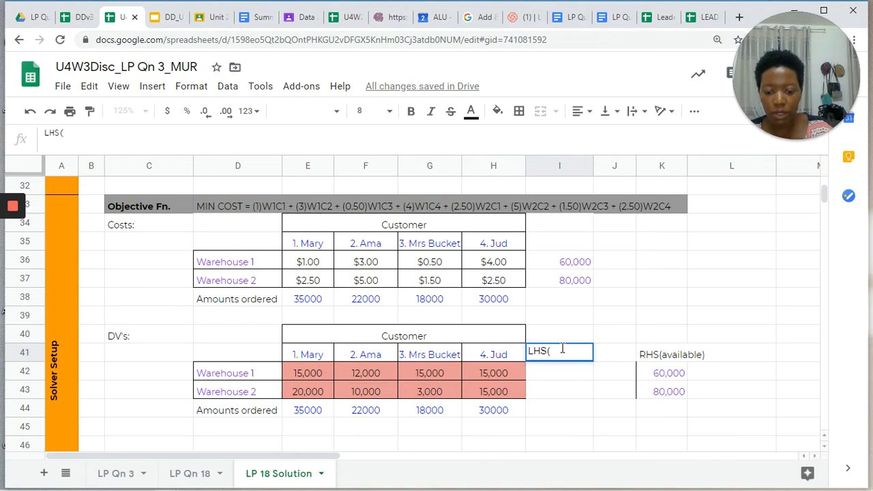
pyautogui.write('(deliv')
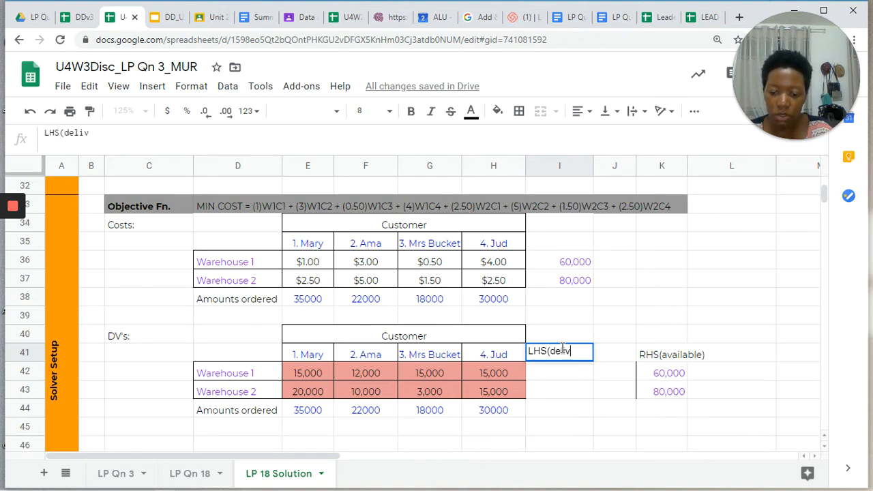
pyautogui.write('ered)')
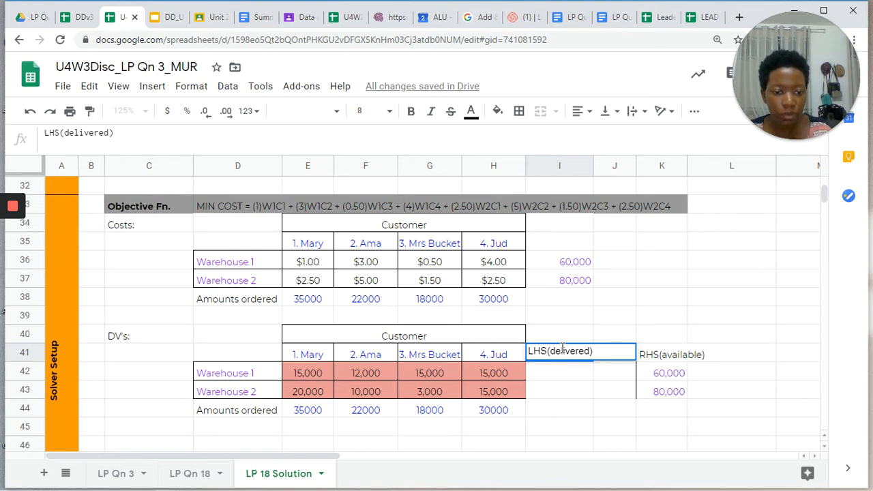
# - Enter the header "Sign" in J41, between the LHS and RHS headers
pyautogui.click(622, 355)
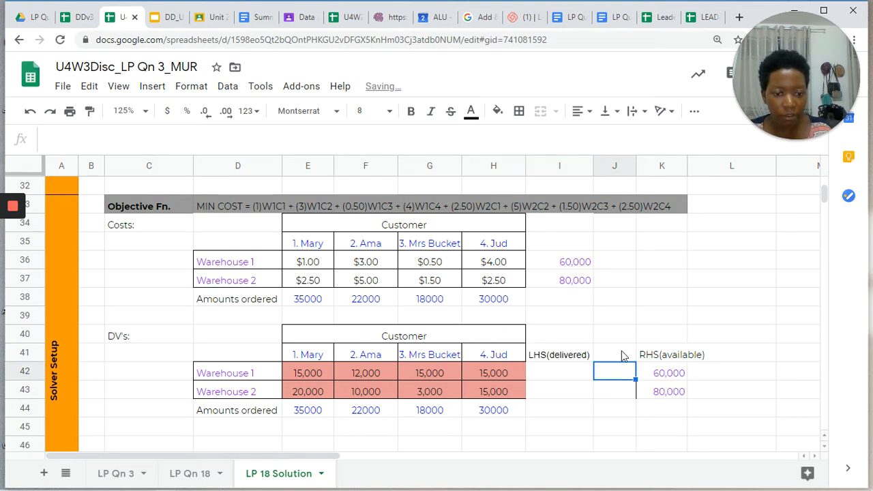
pyautogui.write('Sign')
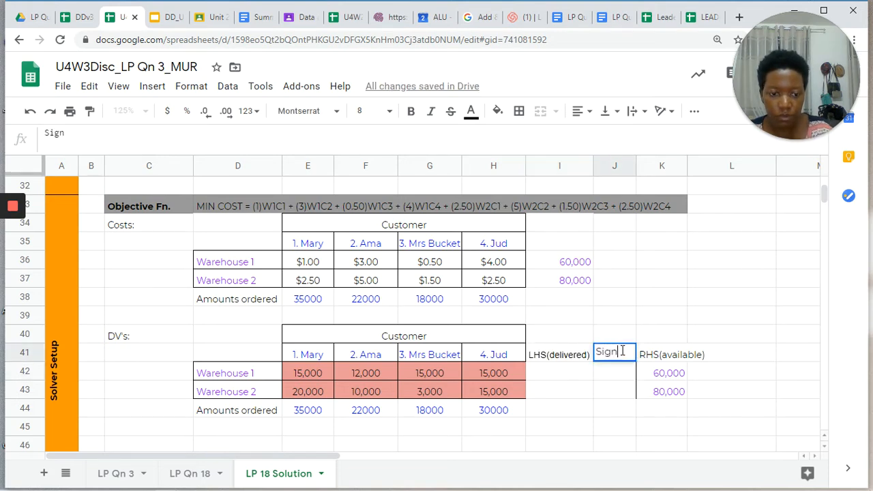
pyautogui.press('Return')
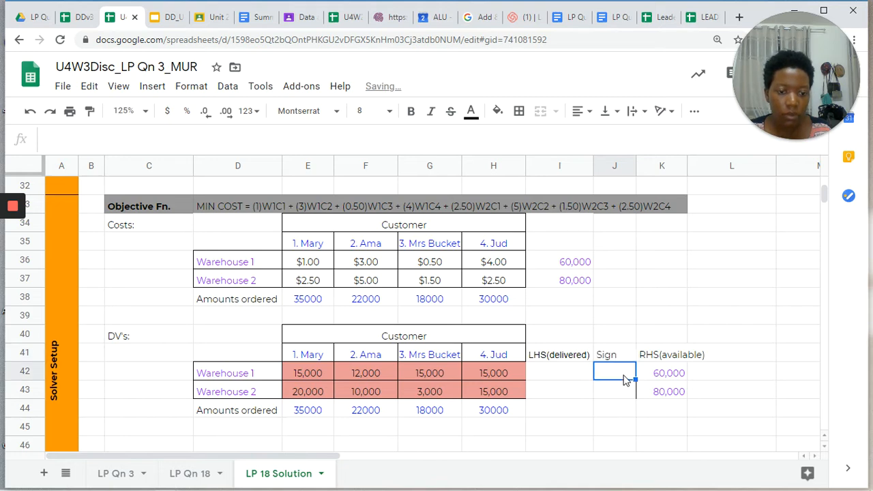
# - Clear all borders from the two cells below the Sign header, J42:J43
pyautogui.keyDown('shift'); pyautogui.click(624, 394); pyautogui.keyUp('shift')
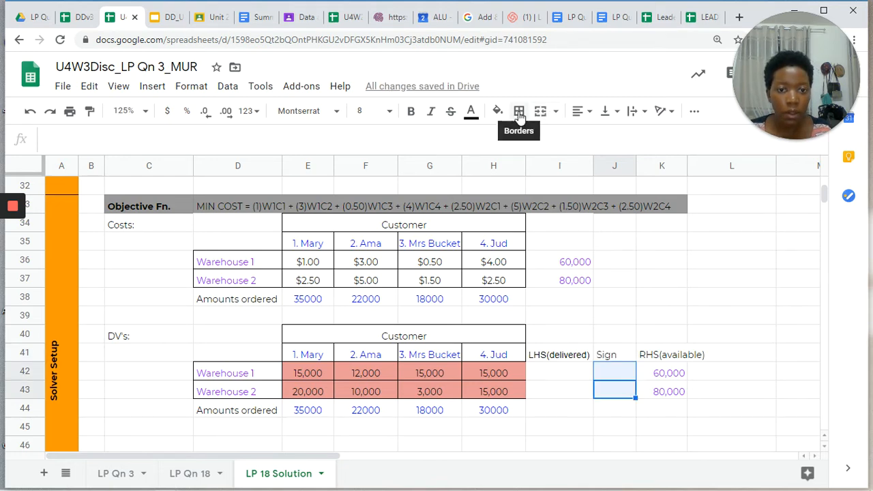
pyautogui.click(520, 113)
pyautogui.click(605, 162)
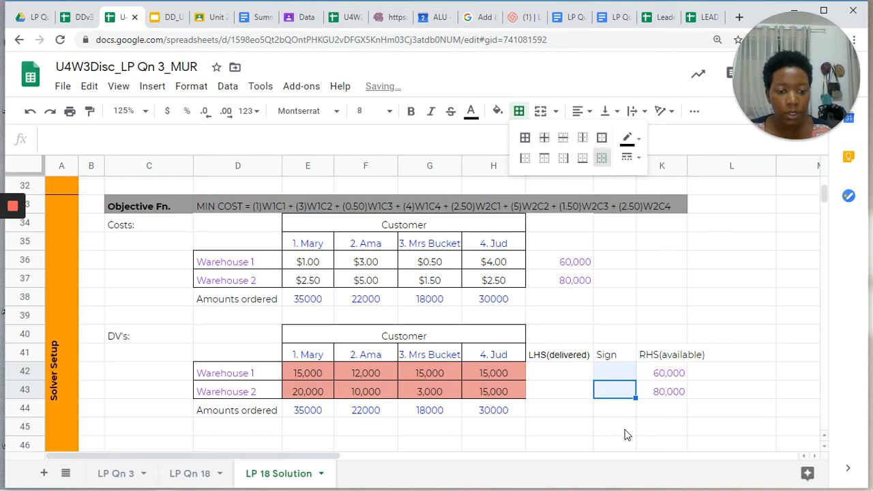
pyautogui.click(613, 412)
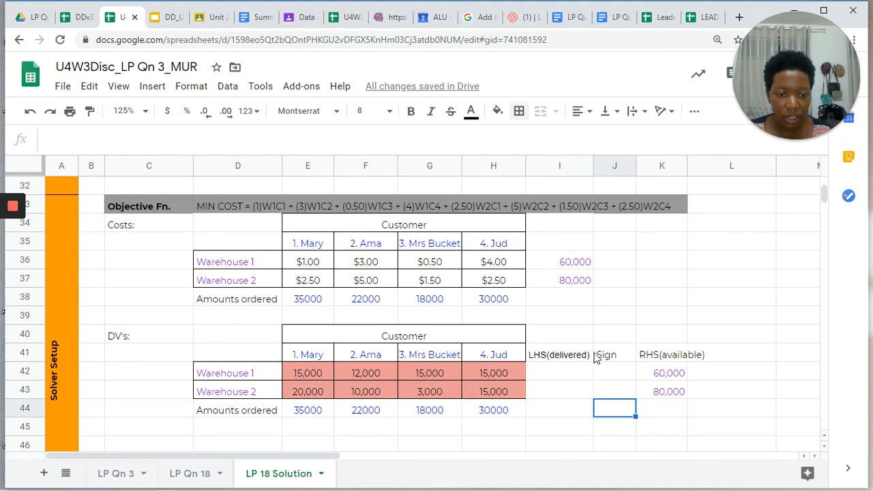
# - Enter the constraint sign "<=" for Warehouse 1 in J42
pyautogui.click(617, 372)
pyautogui.write('<=')
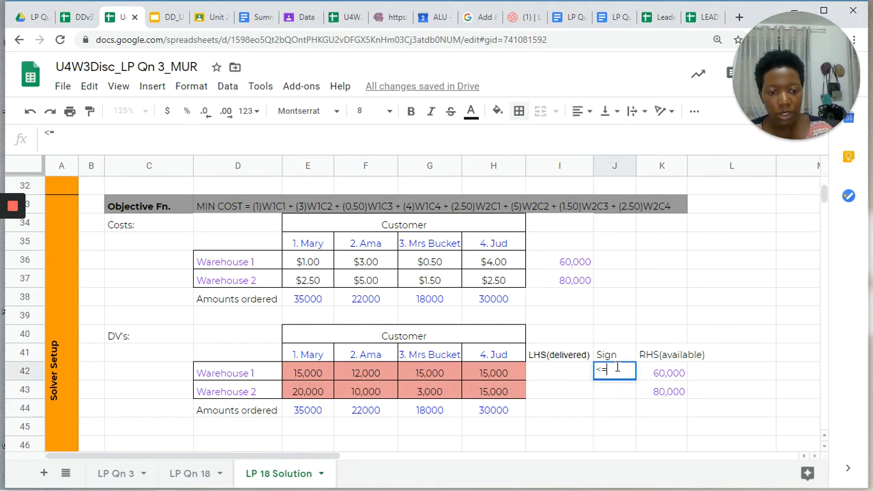
pyautogui.click(667, 374)
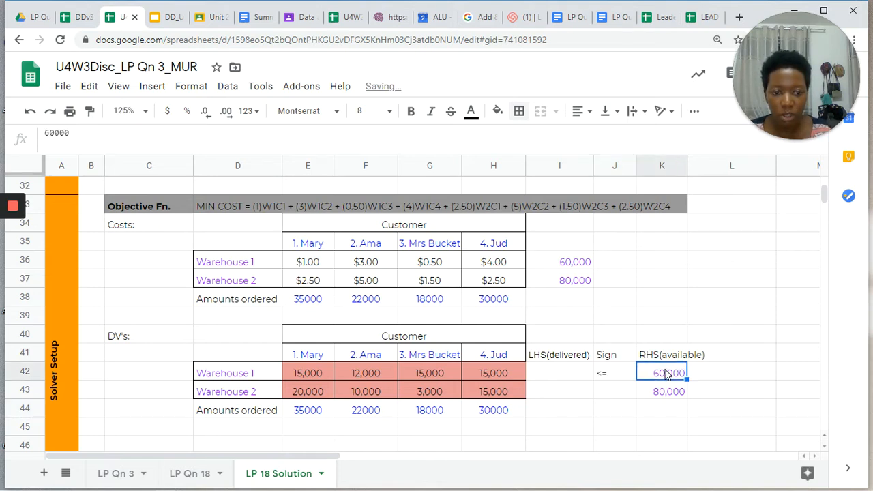
# - Total Warehouse 1's deliveries in I42 with the formula =sum(E42:H42)
pyautogui.click(576, 380)
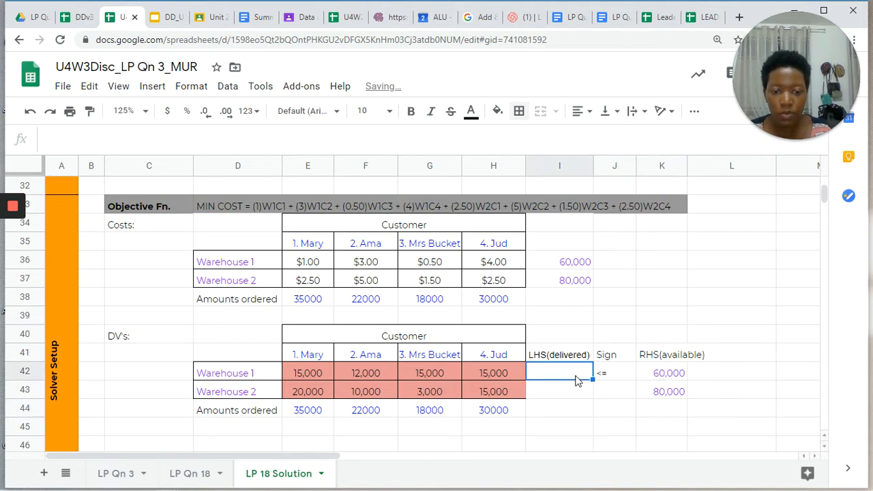
pyautogui.write('=')
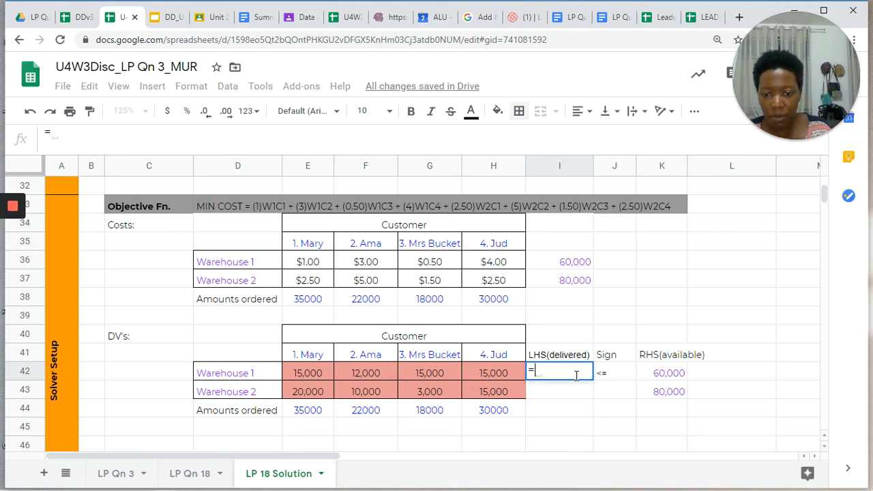
pyautogui.write('sum')
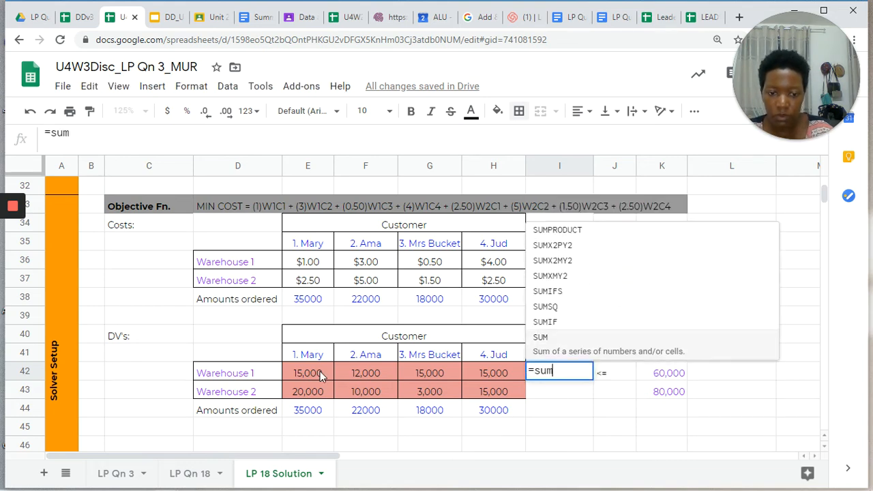
pyautogui.write('(')
pyautogui.moveTo(315, 370); pyautogui.dragTo(498, 370)
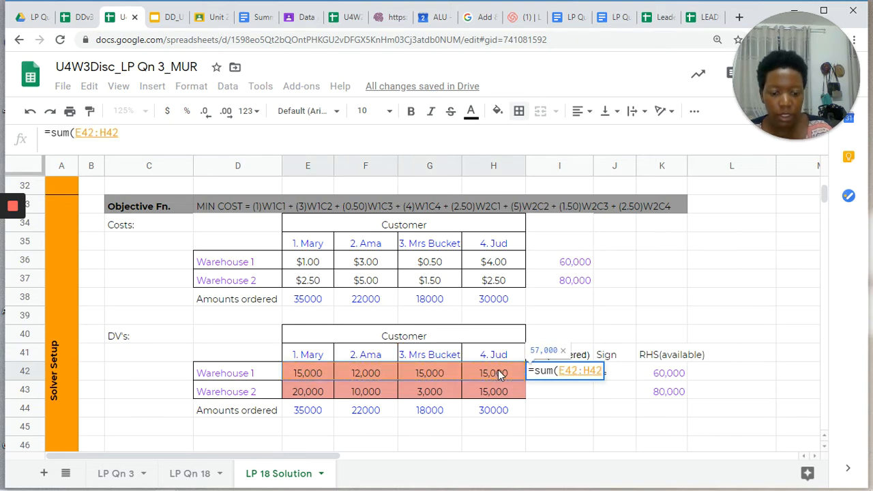
pyautogui.write(')')
pyautogui.press('Return')
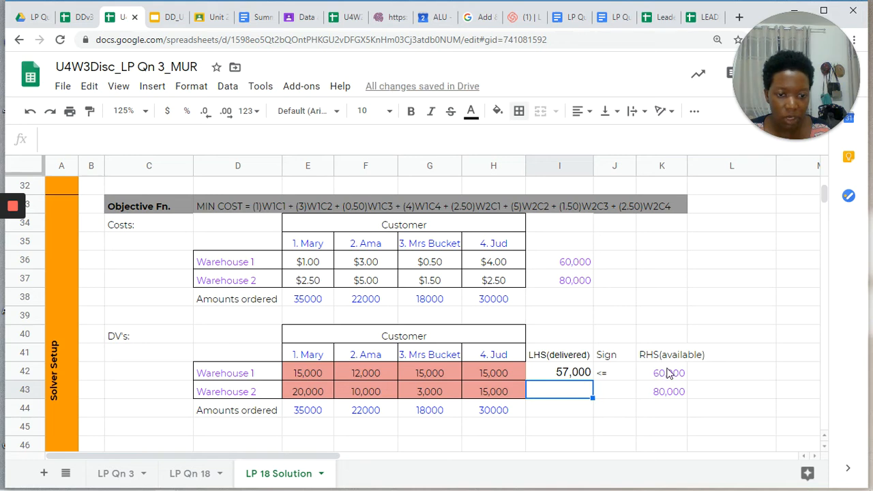
# - Fill the delivered total from I42 and the "<=" sign from J42 down to the Warehouse 2 row
pyautogui.click(579, 375)
pyautogui.moveTo(593, 379); pyautogui.dragTo(590, 397)
pyautogui.click(622, 379)
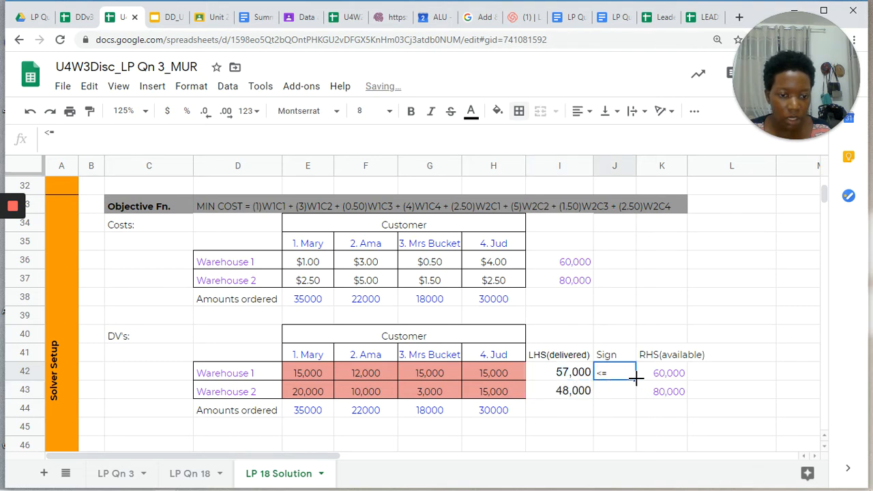
pyautogui.moveTo(635, 381); pyautogui.dragTo(636, 399)
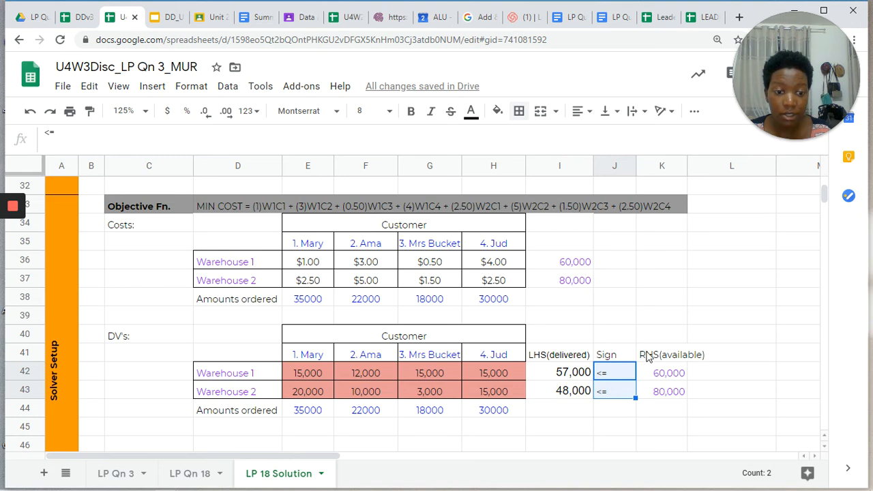
# - Left-align the RHS(available) header and its two limits in K41:K43
pyautogui.moveTo(650, 357); pyautogui.dragTo(653, 392)
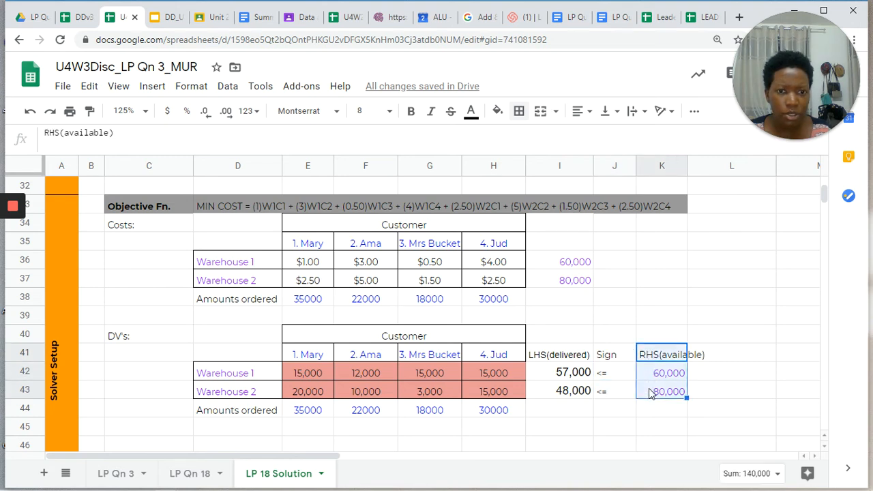
pyautogui.click(580, 111)
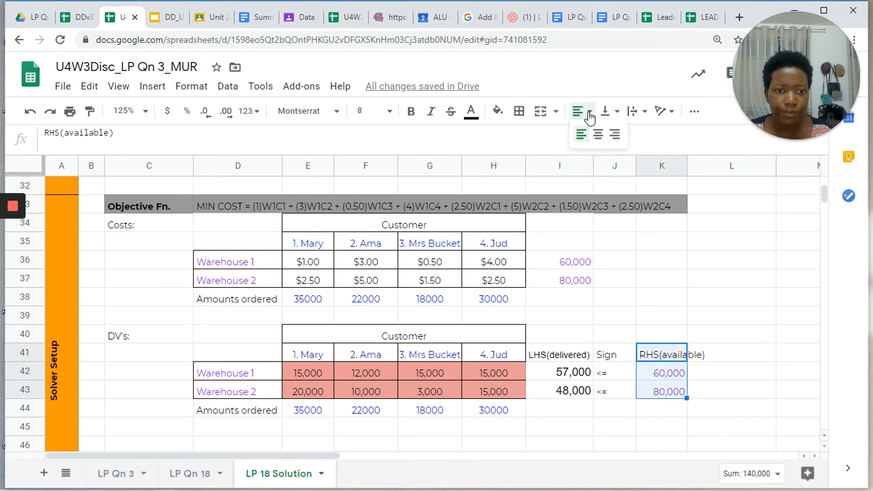
pyautogui.click(583, 136)
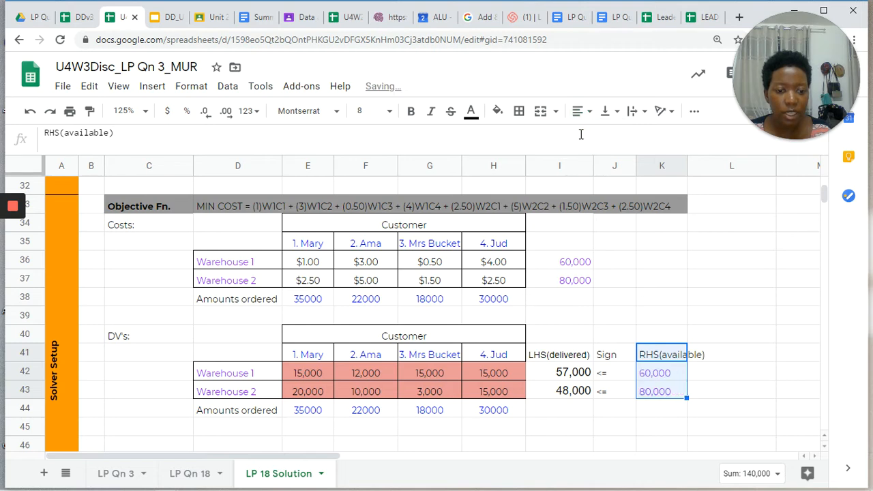
# - Center the Sign header and its two signs in J41:J43, and narrow column J slightly
pyautogui.moveTo(622, 361); pyautogui.dragTo(622, 392)
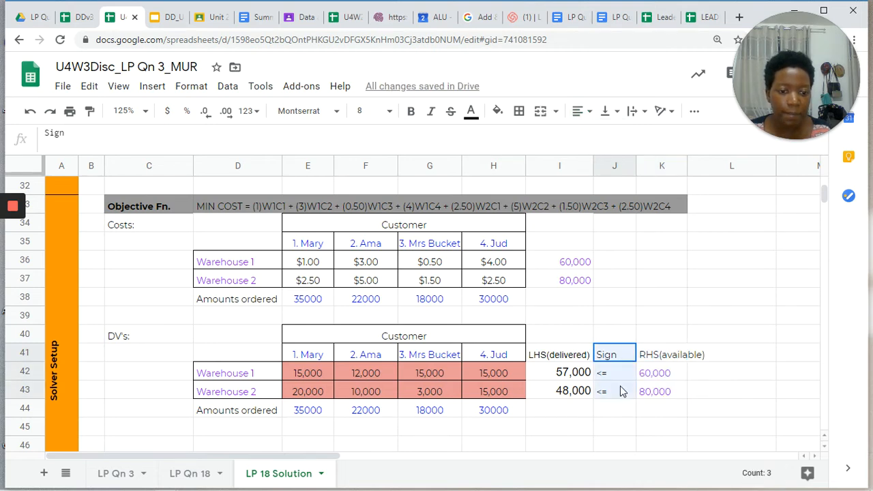
pyautogui.click(591, 117)
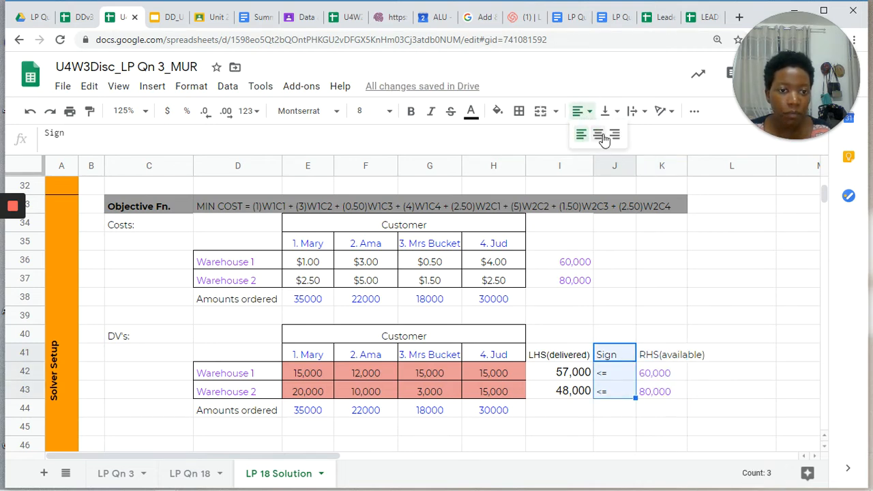
pyautogui.click(599, 136)
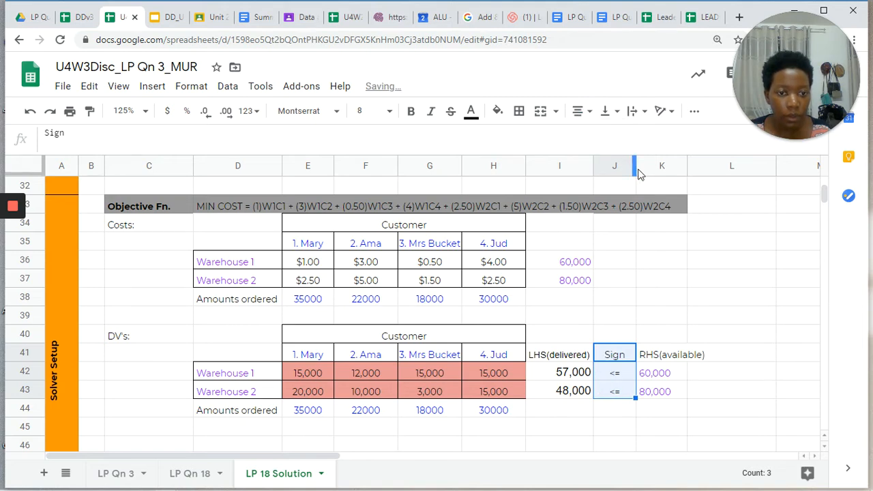
pyautogui.moveTo(629, 166); pyautogui.dragTo(624, 167)
# - Make the LHS(delivered), Sign and RHS(available) headers in I41:K41 bold with light red 1 text
pyautogui.click(564, 363)
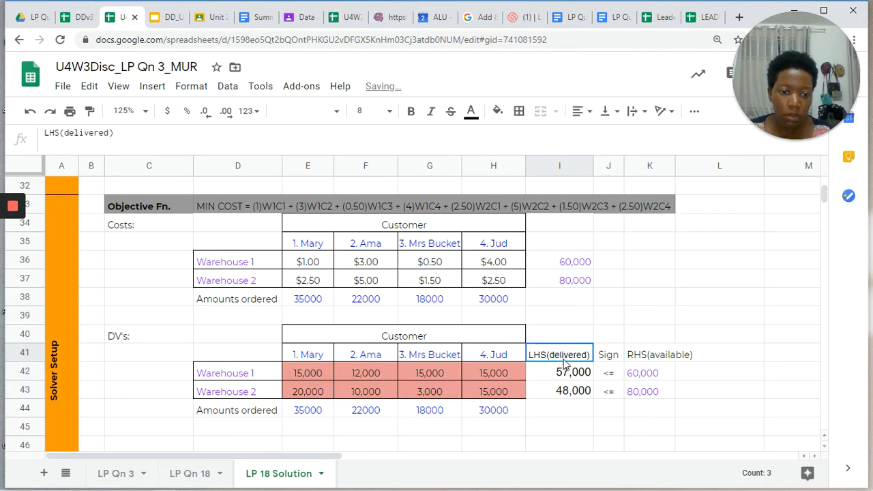
pyautogui.moveTo(564, 365); pyautogui.dragTo(643, 362)
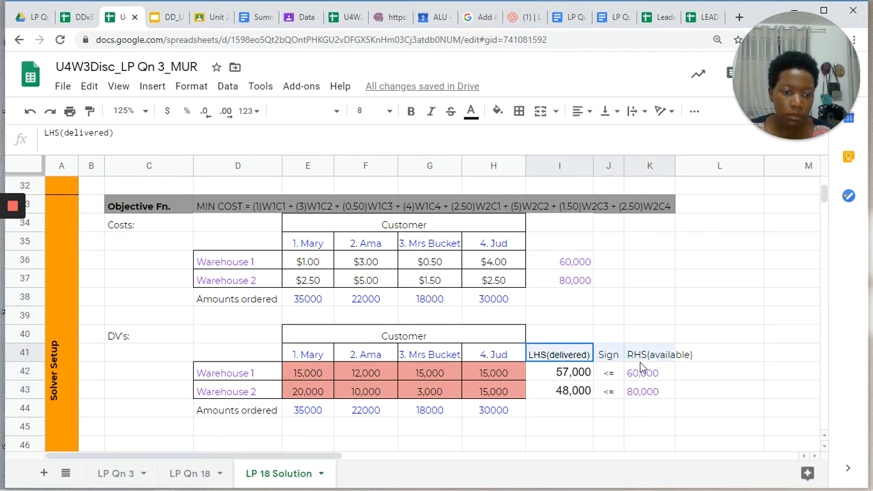
pyautogui.click(472, 112)
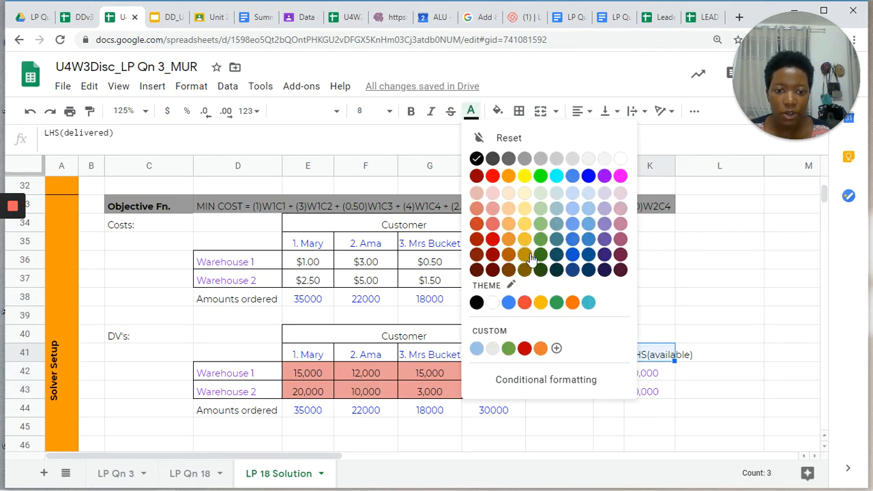
pyautogui.click(493, 225)
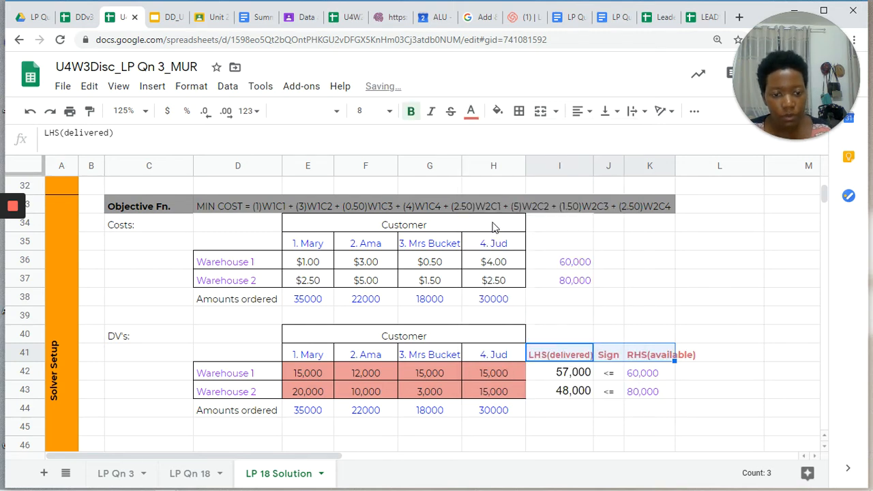
# - Make the two RHS(available) limits in K42:K43 bold with light red 1 text
pyautogui.click(575, 375)
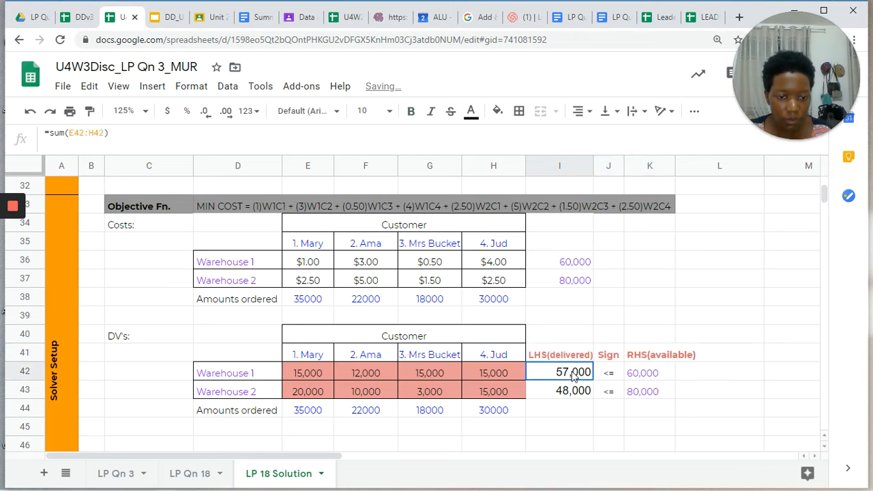
pyautogui.moveTo(668, 379); pyautogui.dragTo(665, 395)
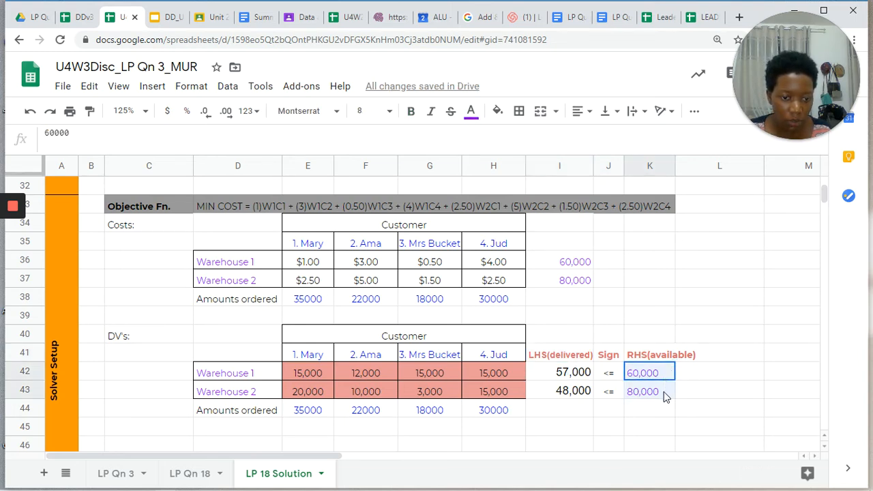
pyautogui.click(472, 115)
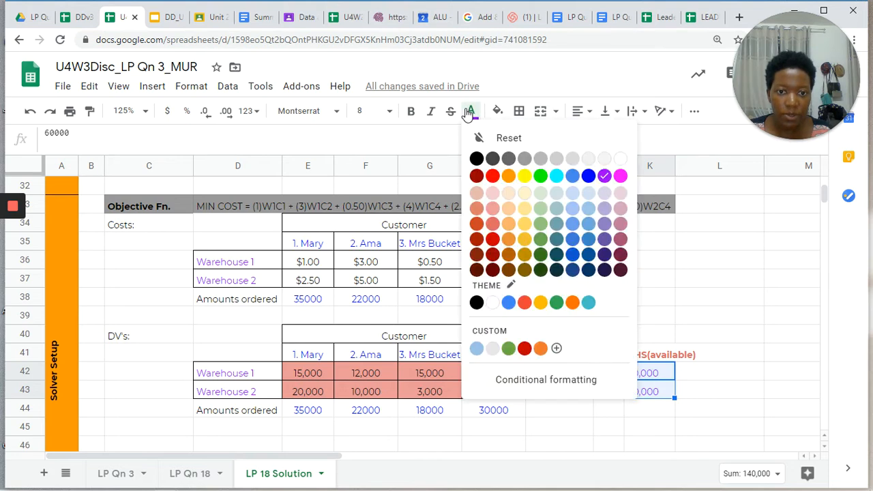
pyautogui.click(495, 232)
pyautogui.hotkey('ctrl', 'b')
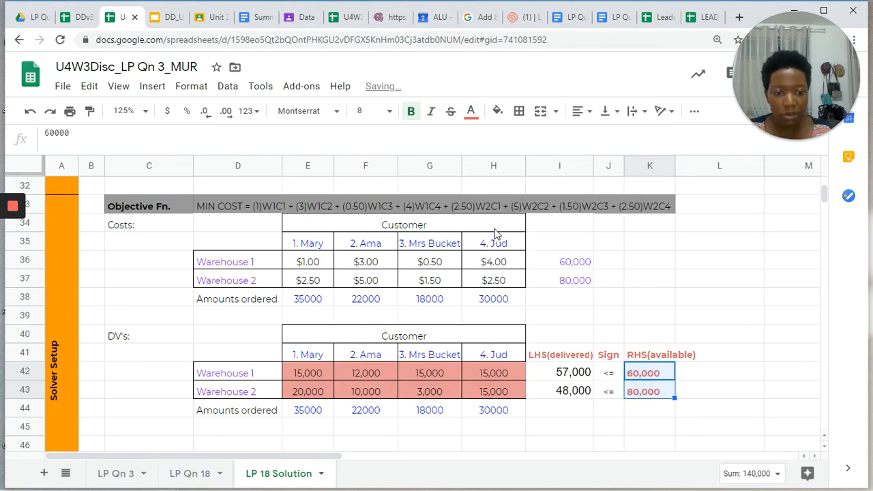
# - Fill the LHS(delivered) totals in I42:I43 with light red 3
pyautogui.click(575, 379)
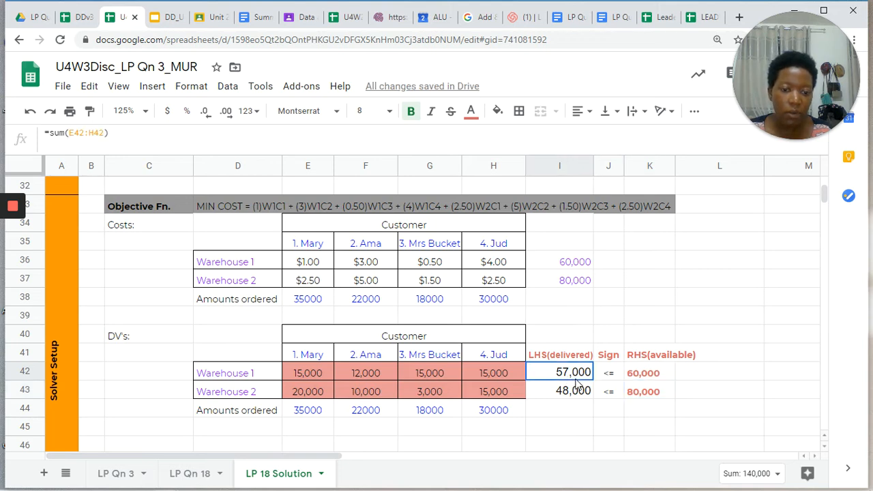
pyautogui.moveTo(575, 386); pyautogui.dragTo(577, 404)
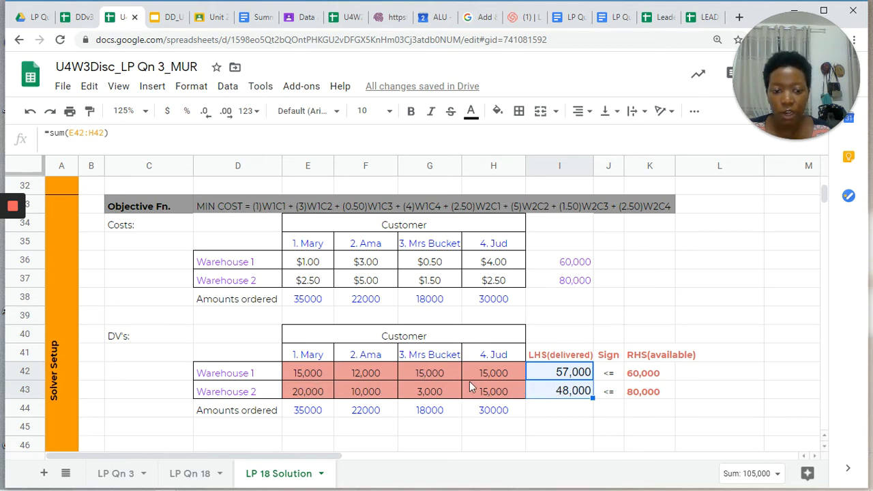
pyautogui.click(499, 110)
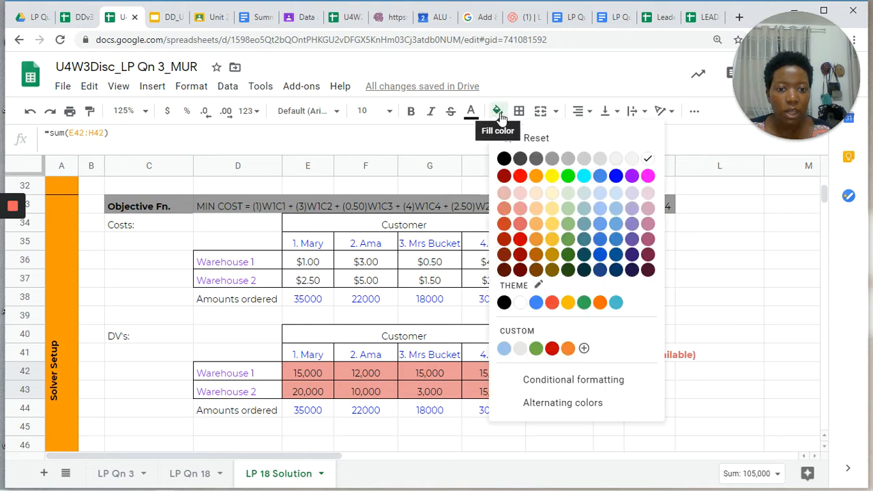
pyautogui.click(521, 195)
pyautogui.click(556, 433)
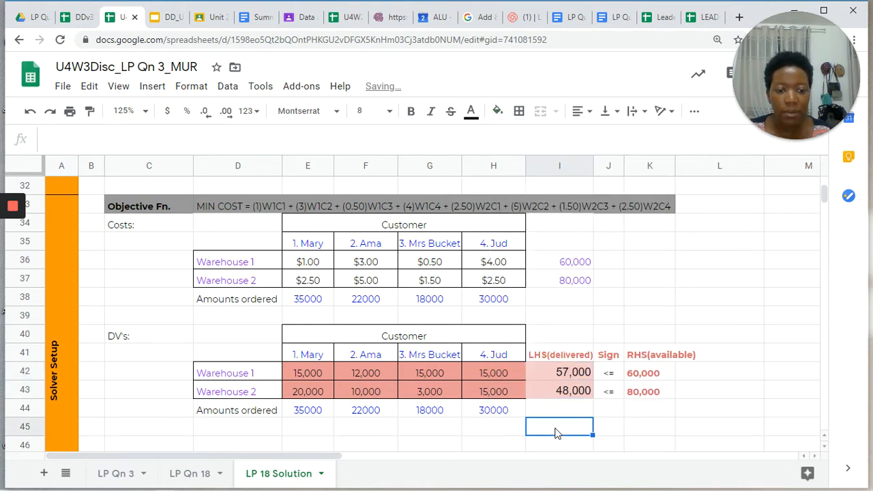
# - Compare the products delivered constraints in rows 25 to 29 with the amounts ordered under the decision variables table
pyautogui.scroll(-1, 449, 432)
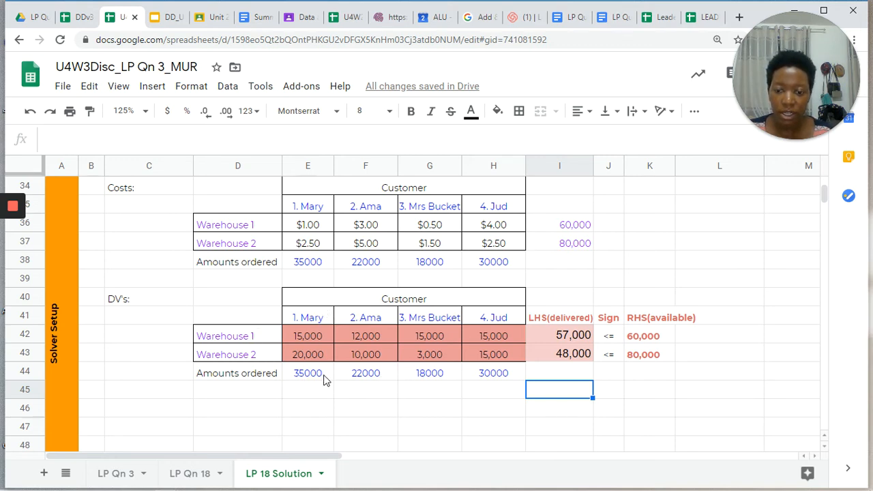
pyautogui.scroll(5, 324, 380)
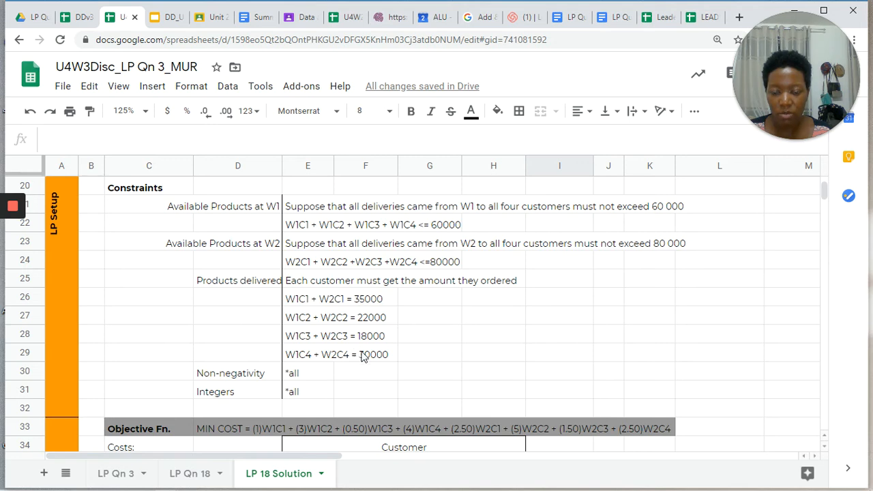
pyautogui.scroll(-1, 361, 357)
pyautogui.scroll(-5, 362, 357)
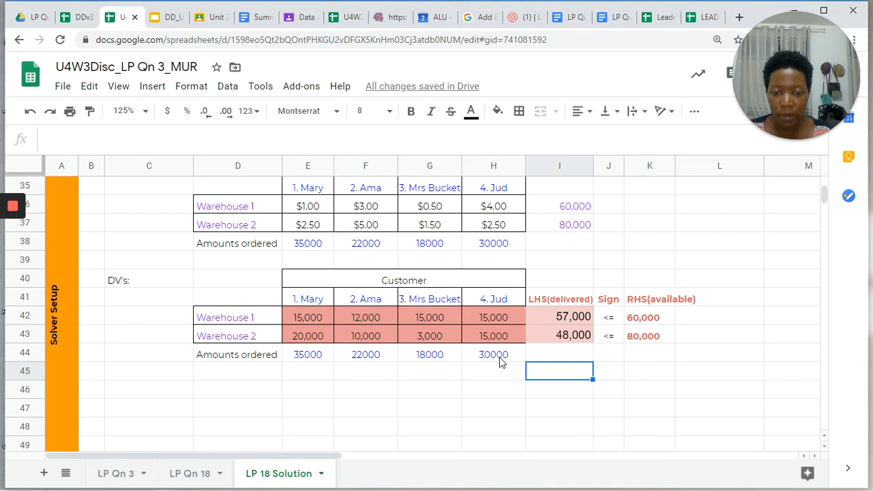
pyautogui.scroll(3, 482, 352)
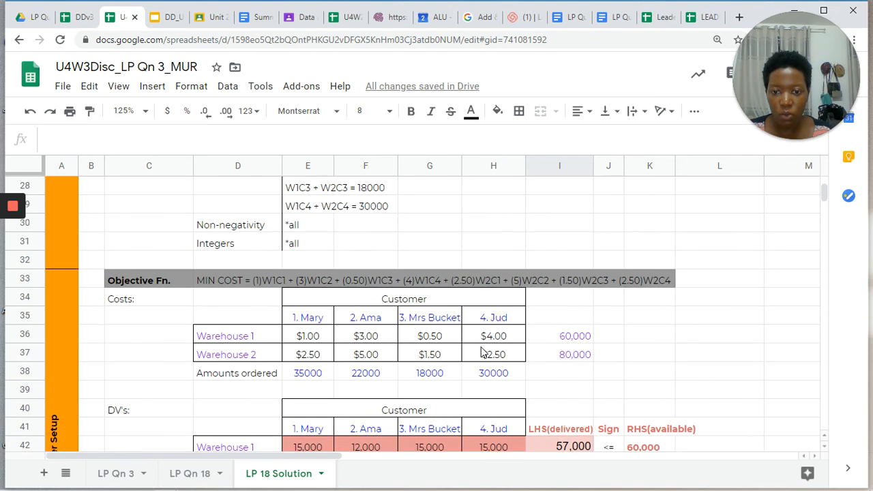
pyautogui.scroll(3, 481, 352)
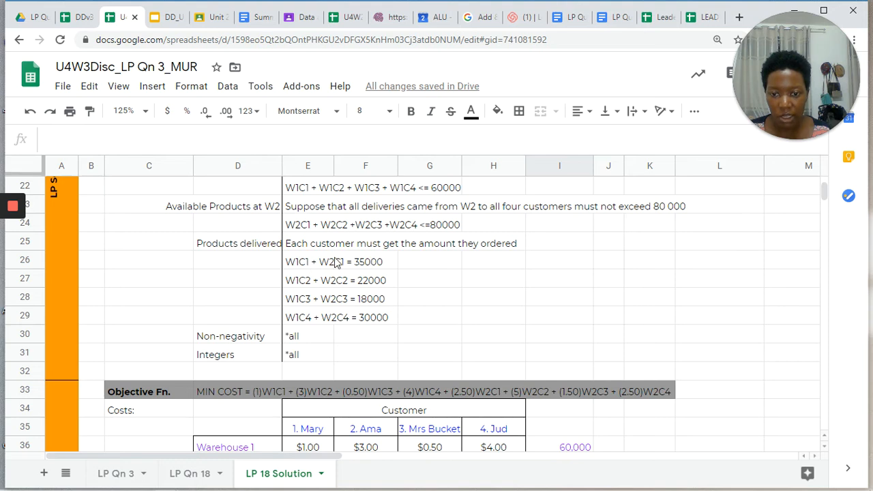
pyautogui.scroll(-6, 333, 268)
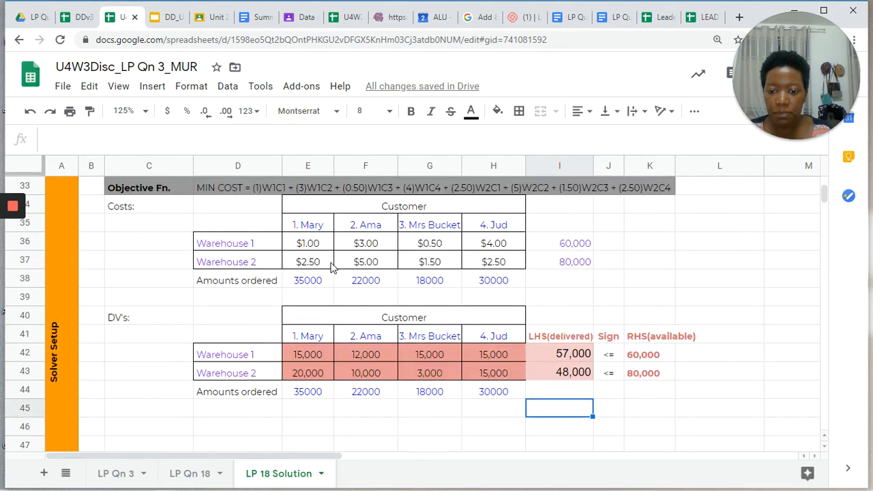
# - Move the Amounts ordered row from D44:H44 down to row 46, starting in D46
pyautogui.moveTo(262, 307); pyautogui.dragTo(496, 304)
pyautogui.hotkey('ctrl', 'c')
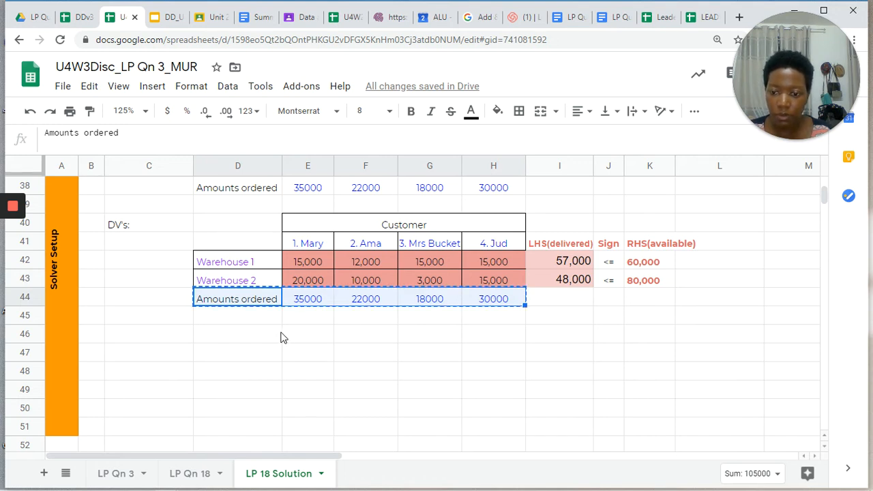
pyautogui.click(258, 339)
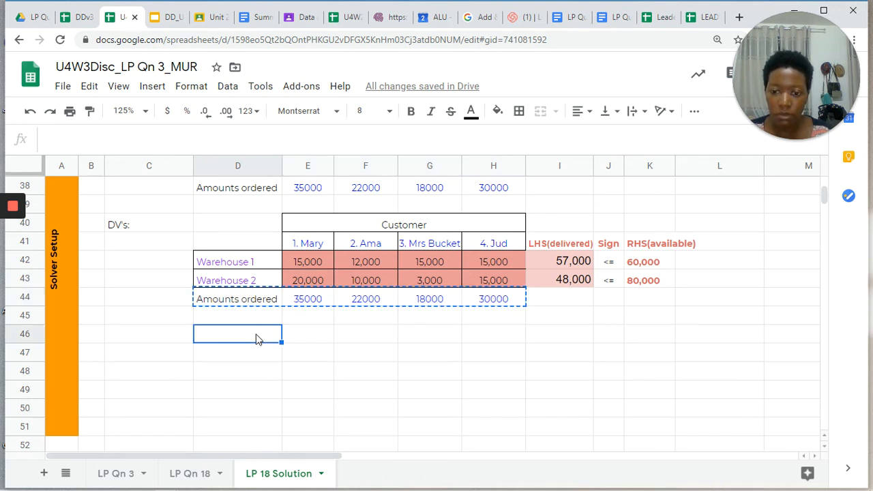
pyautogui.hotkey('ctrl', 'v')
# - Replace the label of the moved orders row in D46 with "RHS (ordered)"
pyautogui.click(253, 337)
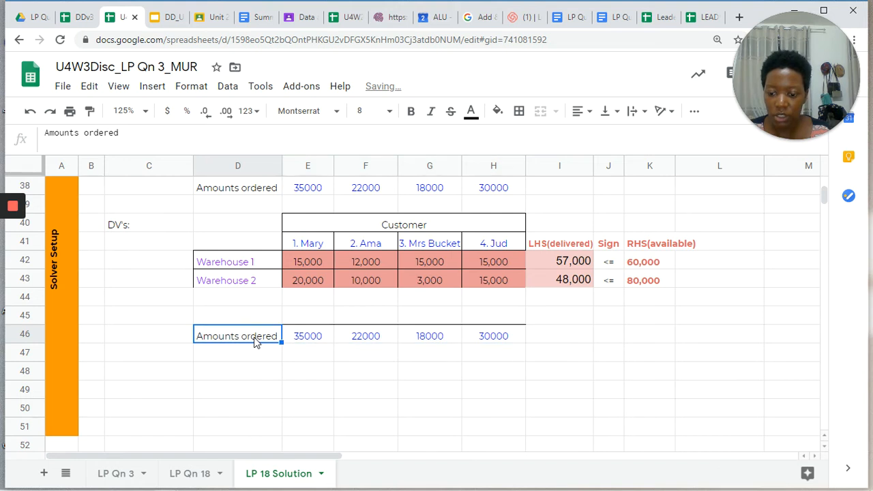
pyautogui.write('RHS')
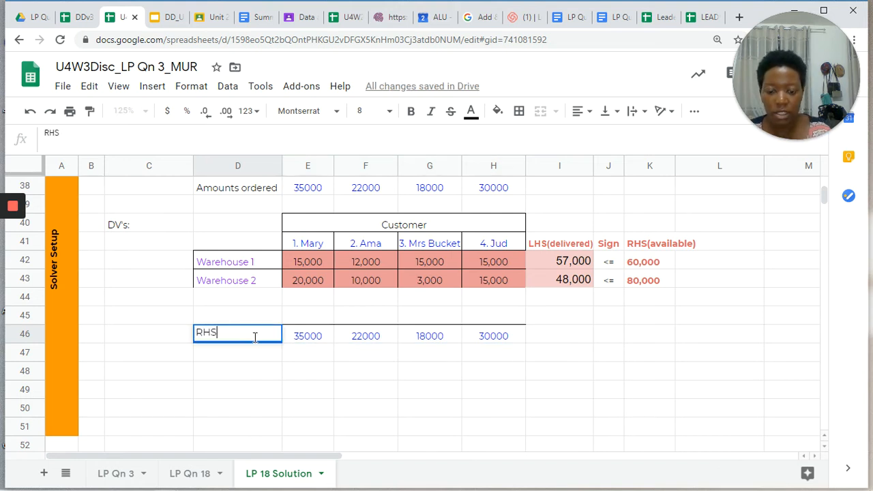
pyautogui.write(' (ORD')
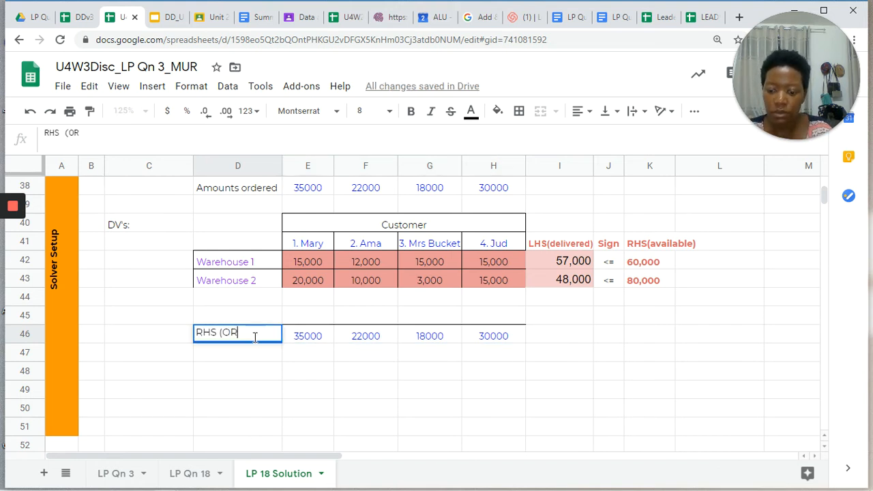
pyautogui.press('BackSpace')
pyautogui.press('BackSpace')
pyautogui.press('BackSpace')
pyautogui.press('BackSpace')
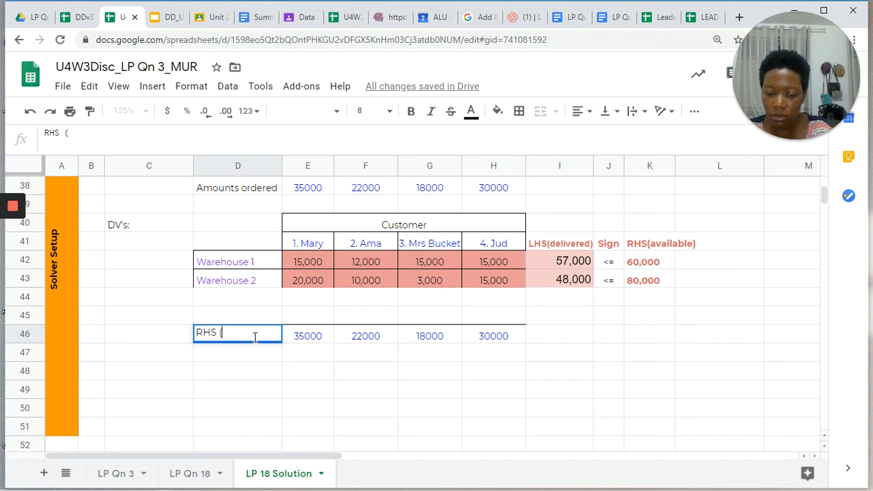
pyautogui.write('ordered')
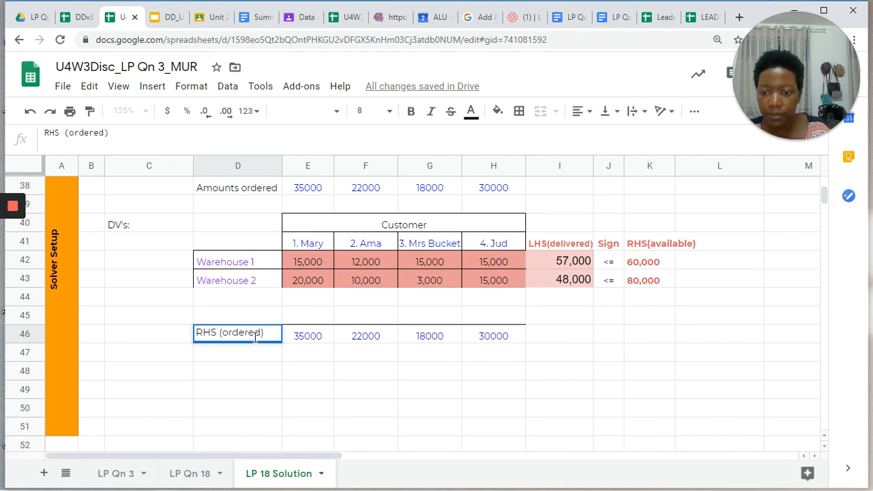
# - Label the two empty rows above RHS (ordered) with "LHS (delivered)" in D44 and "Sign" in D45
pyautogui.click(247, 303)
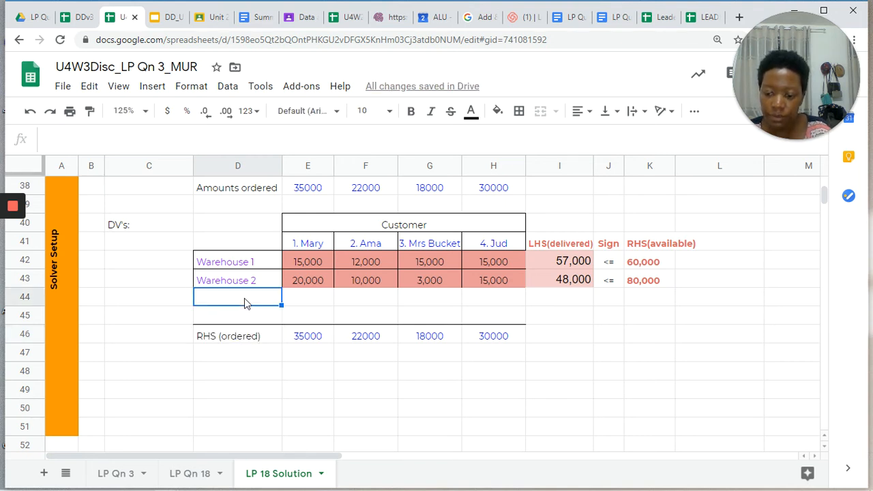
pyautogui.write('LHS')
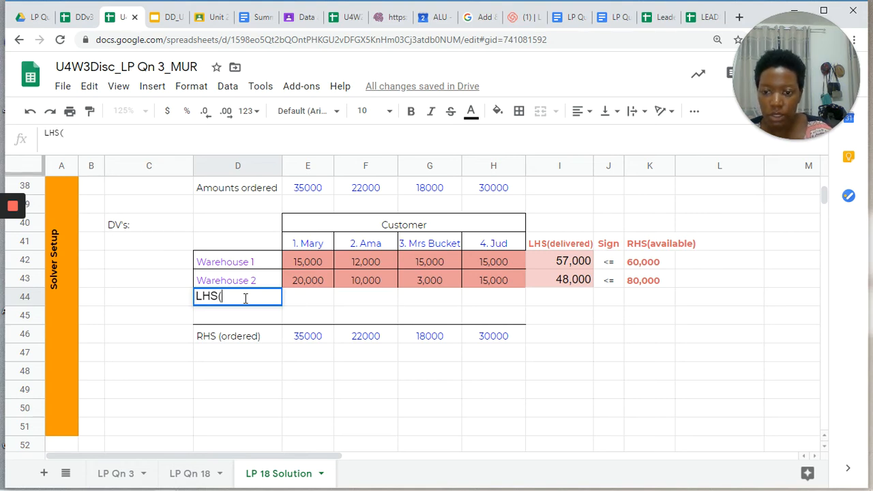
pyautogui.write(' (deliv')
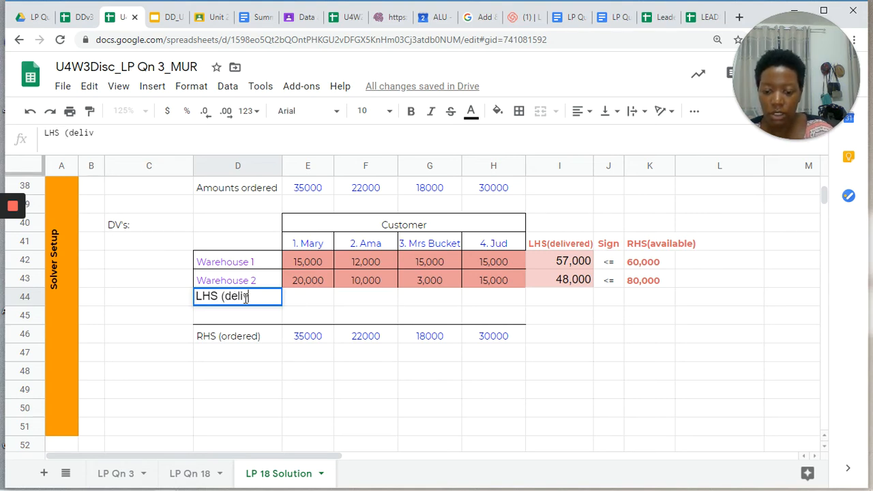
pyautogui.write('ered')
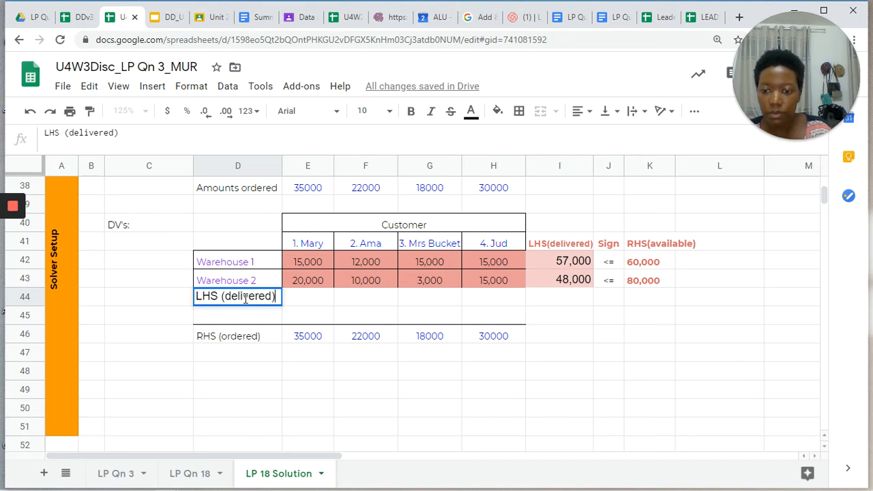
pyautogui.click(246, 321)
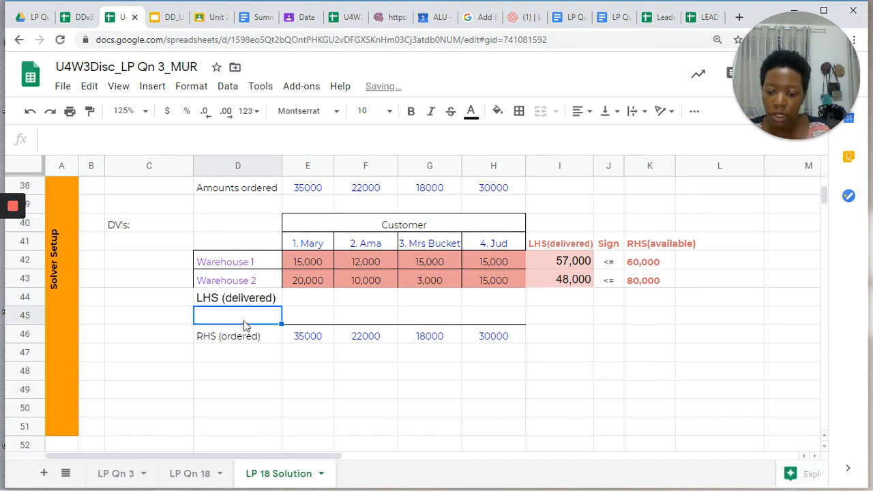
pyautogui.write('Si')
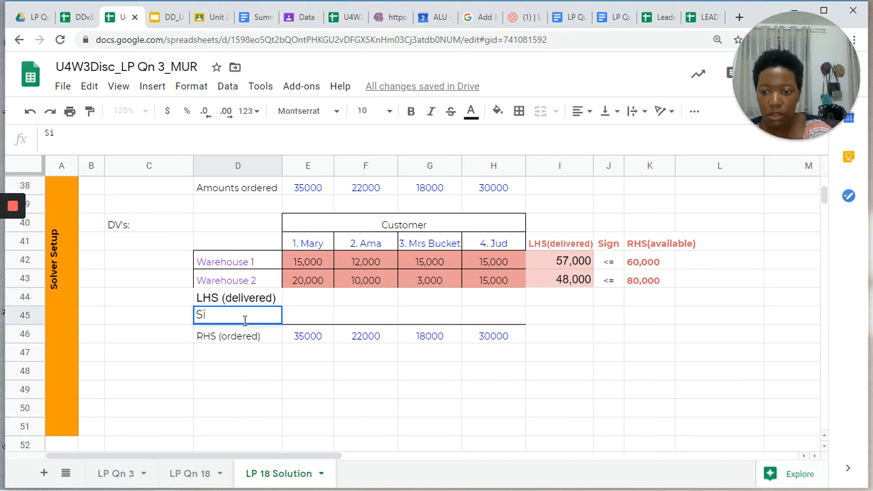
pyautogui.write('gn')
pyautogui.click(292, 374)
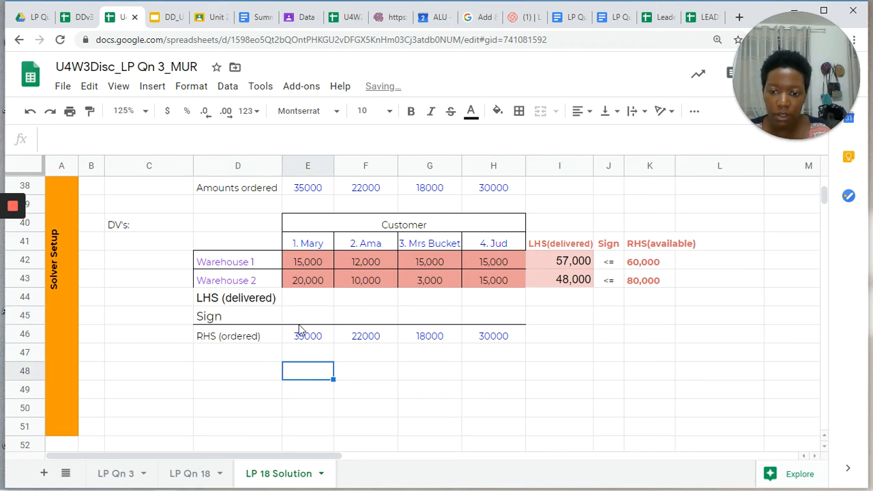
# - Enter the equality sign "=" as text in E45 for the first customer's constraint
pyautogui.click(305, 323)
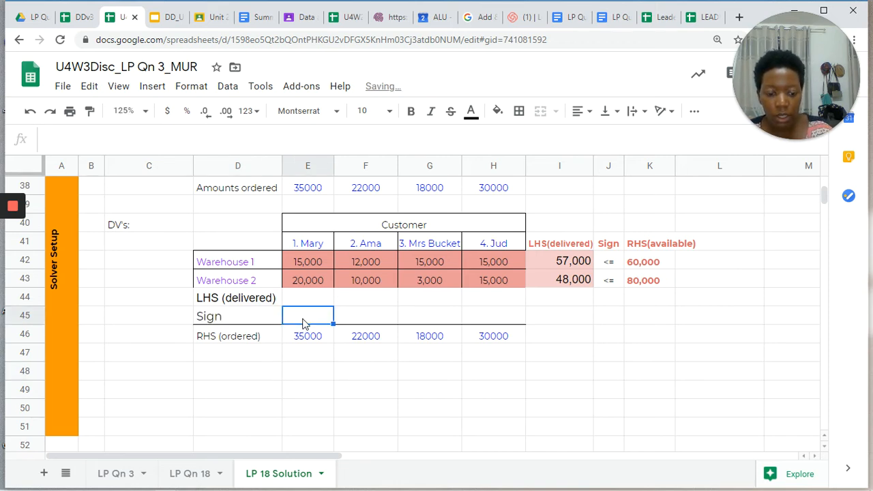
pyautogui.write("'=")
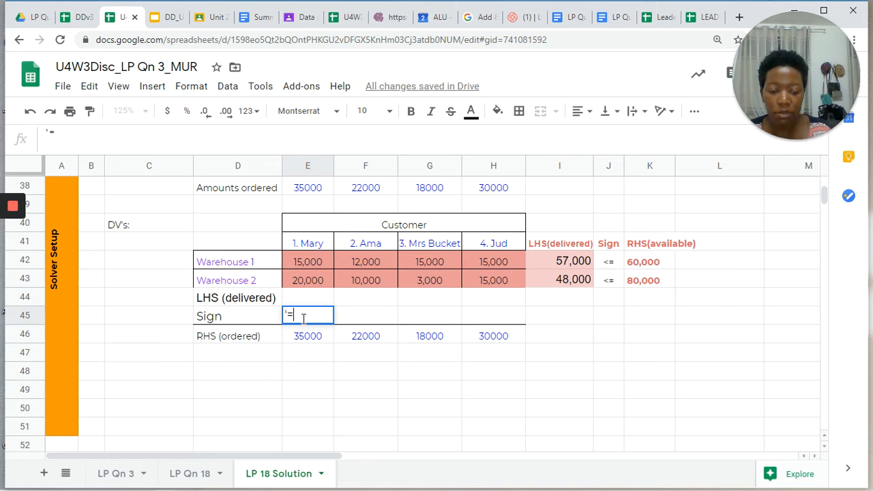
pyautogui.press('Return')
pyautogui.click(305, 320)
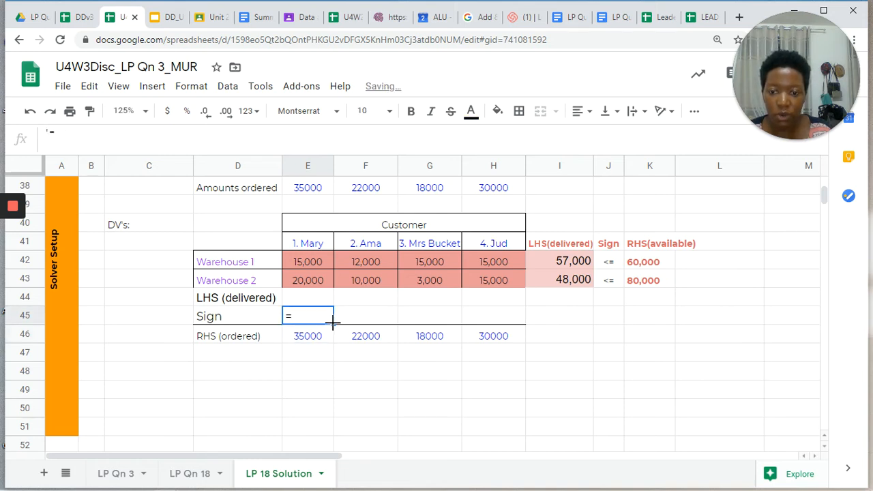
# - Copy the equality sign from E45 across to H45 and remove all borders from the RHS (ordered) row D46:H46
pyautogui.moveTo(333, 325); pyautogui.dragTo(242, 342)
pyautogui.click(437, 378)
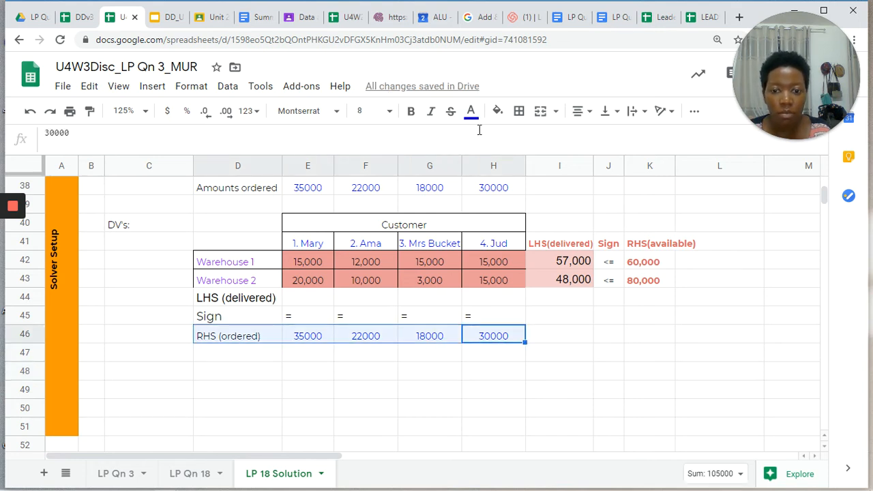
pyautogui.click(521, 114)
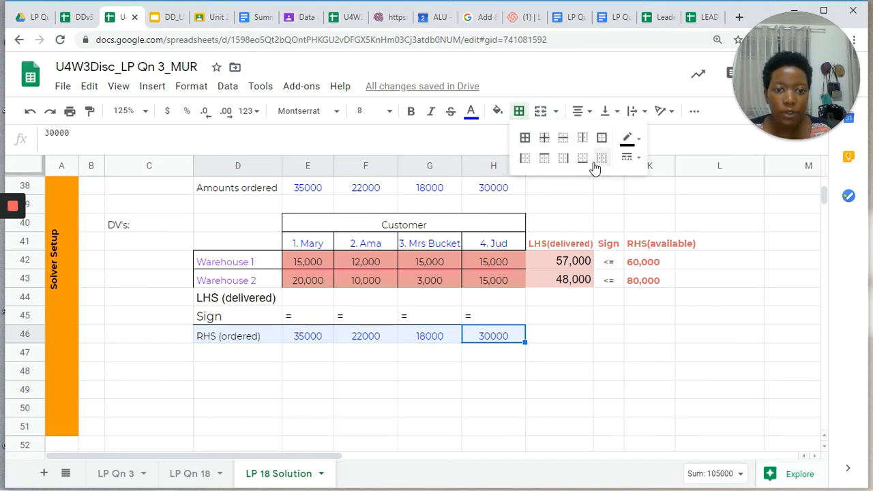
pyautogui.click(603, 161)
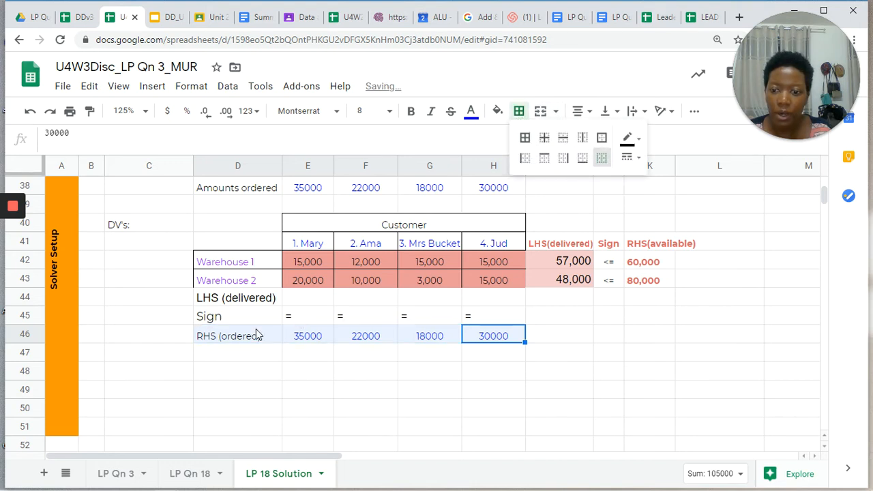
# - Format the constraint labels in D44:D46 in Montserrat at font size 8
pyautogui.moveTo(259, 302); pyautogui.dragTo(261, 335)
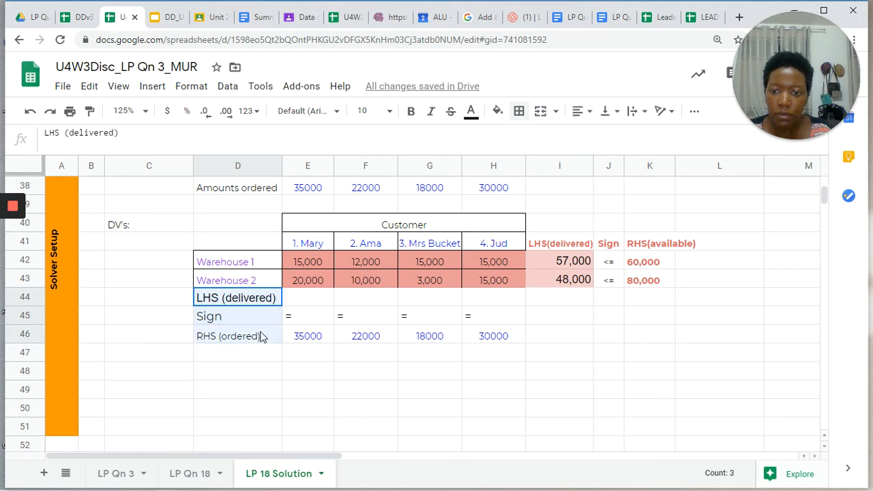
pyautogui.click(338, 112)
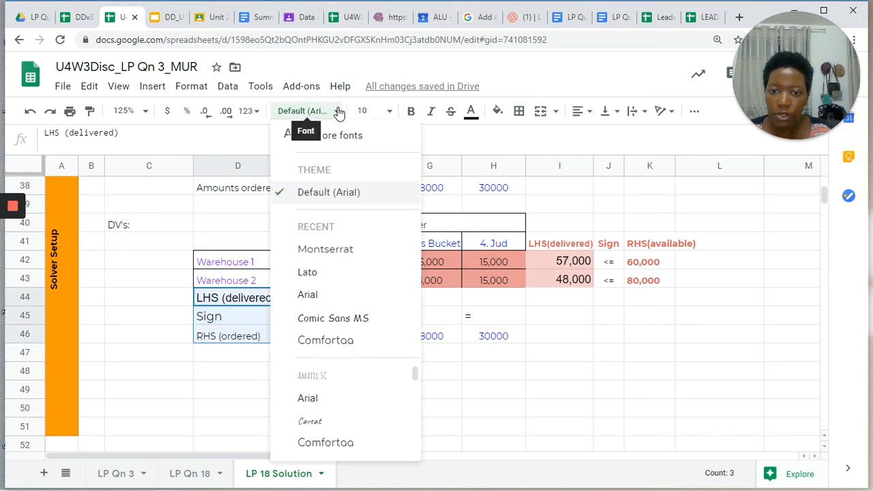
pyautogui.click(341, 253)
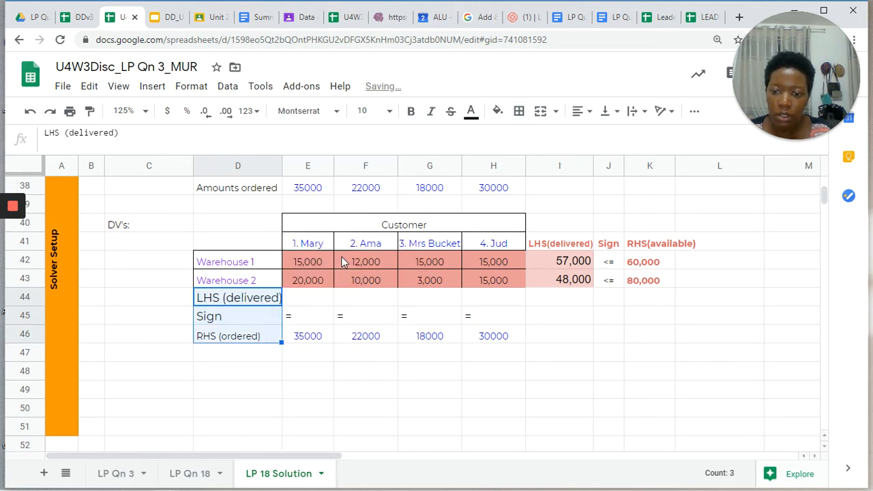
pyautogui.click(372, 116)
pyautogui.click(368, 225)
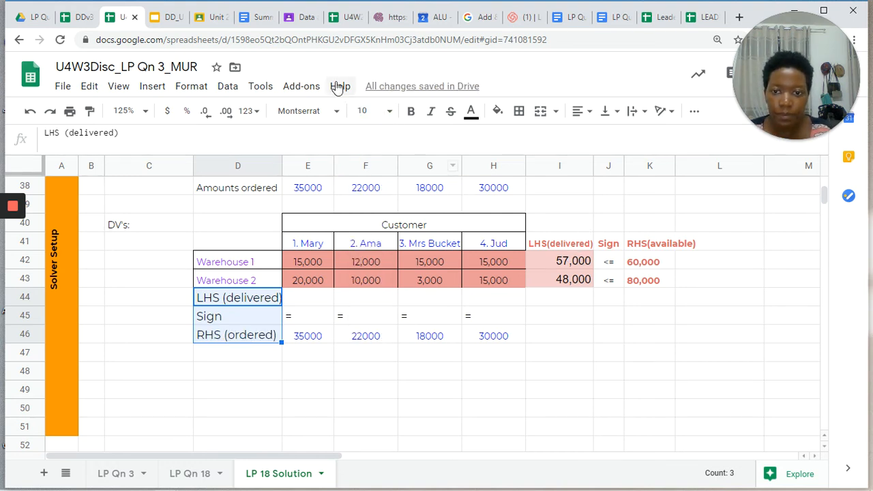
pyautogui.click(368, 114)
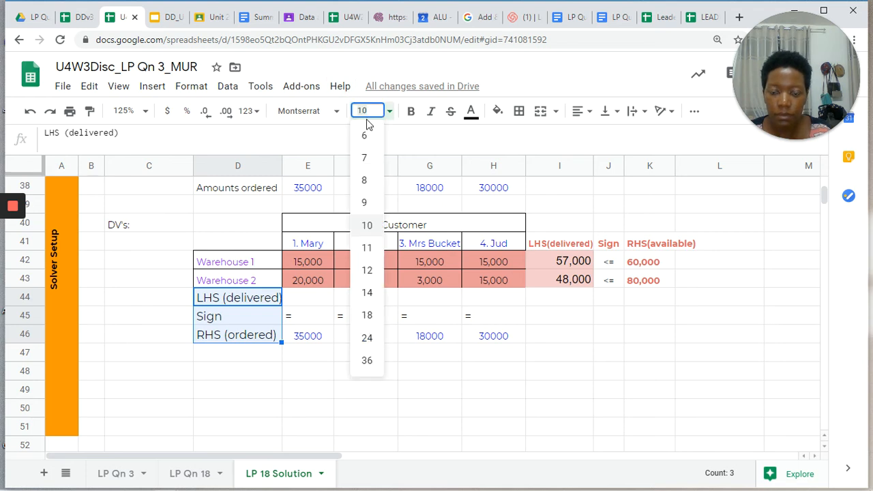
pyautogui.click(366, 180)
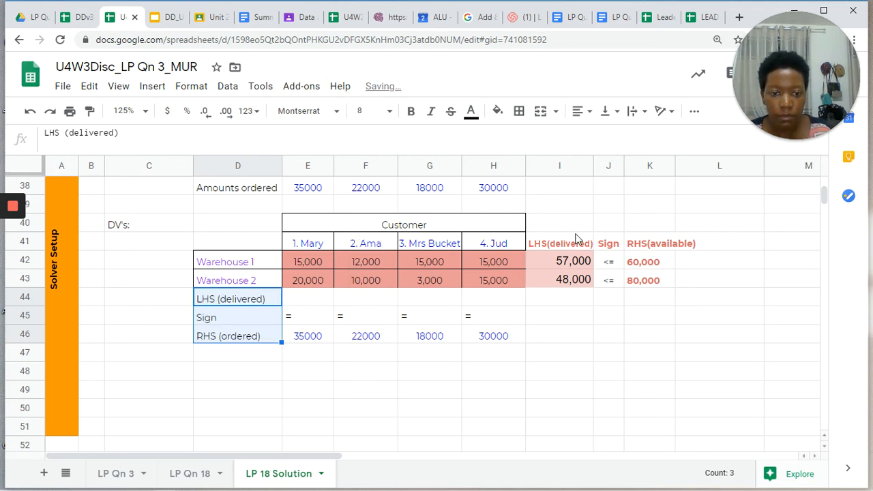
pyautogui.click(365, 359)
# - Change the font of the warehouse constraint block I41:K43 to Montserrat
pyautogui.moveTo(553, 243); pyautogui.dragTo(647, 291)
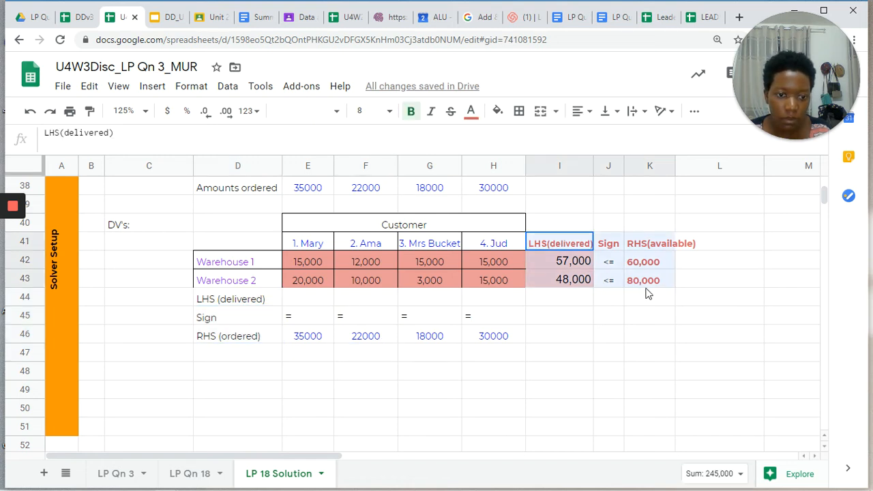
pyautogui.click(335, 115)
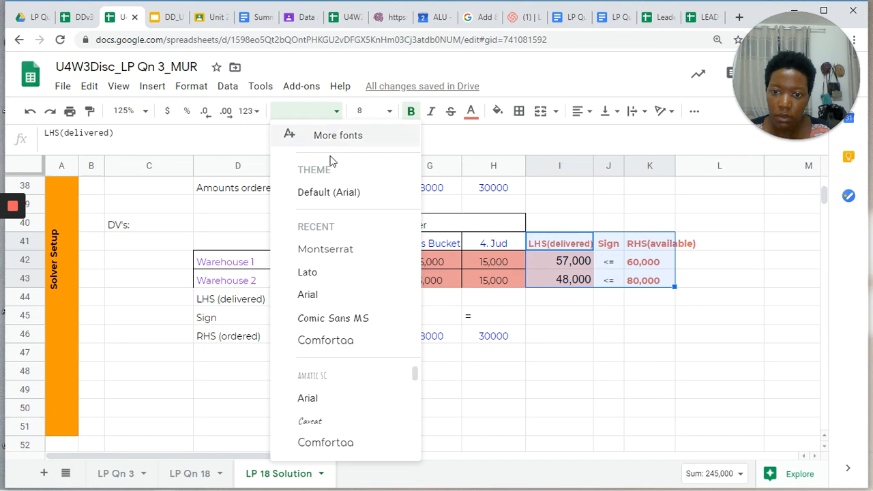
pyautogui.click(338, 264)
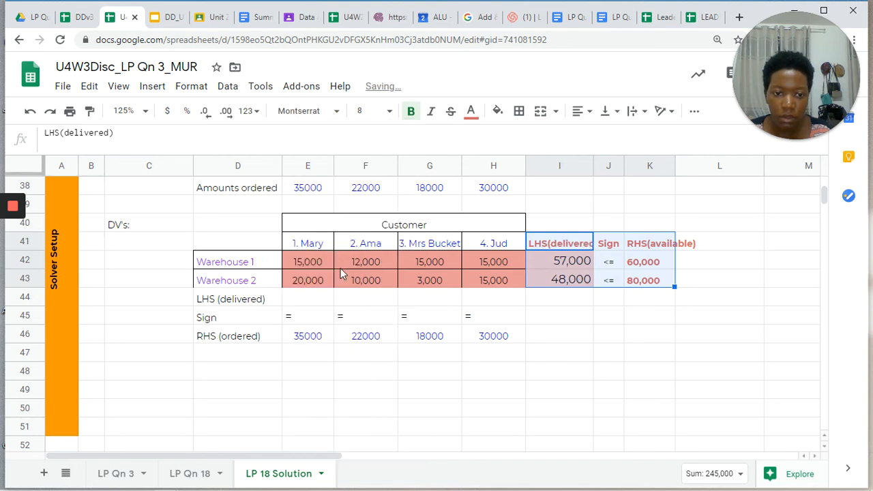
# - Enter =SUM(E42:E43) in E44 as the first customer's LHS (delivered), following the products delivered constraints listed higher up
pyautogui.click(303, 306)
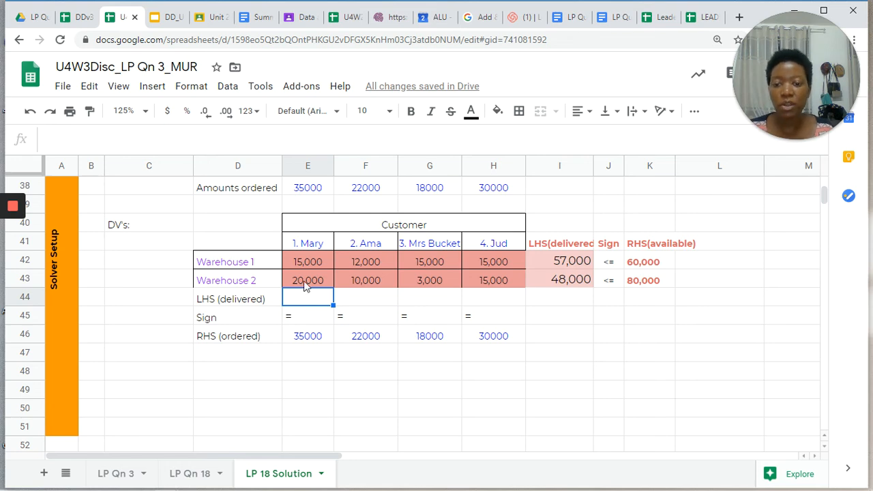
pyautogui.scroll(5, 311, 286)
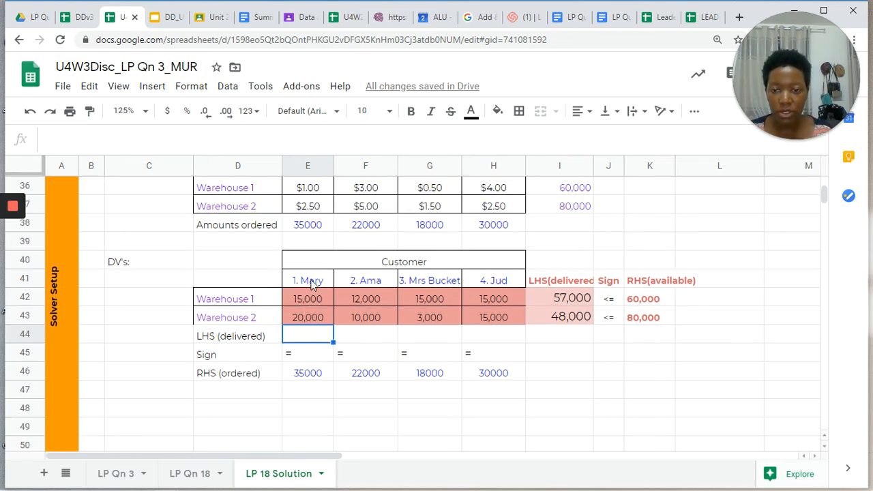
pyautogui.scroll(1, 311, 285)
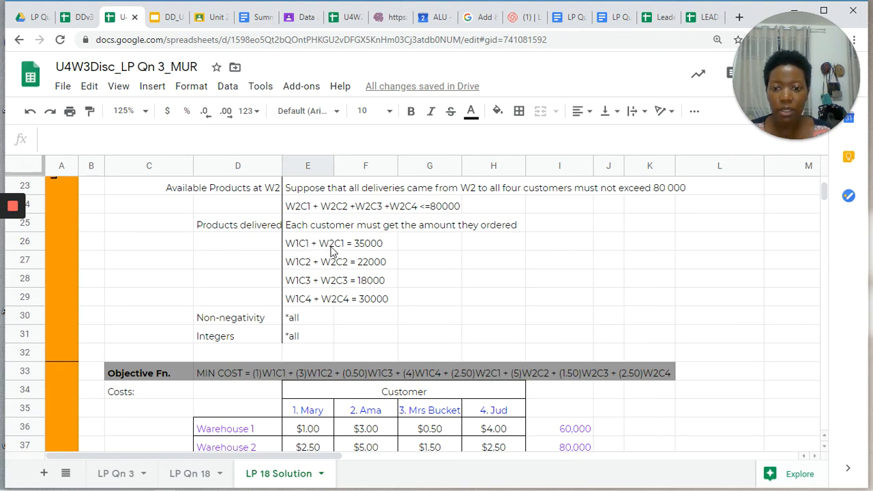
pyautogui.scroll(-2, 362, 285)
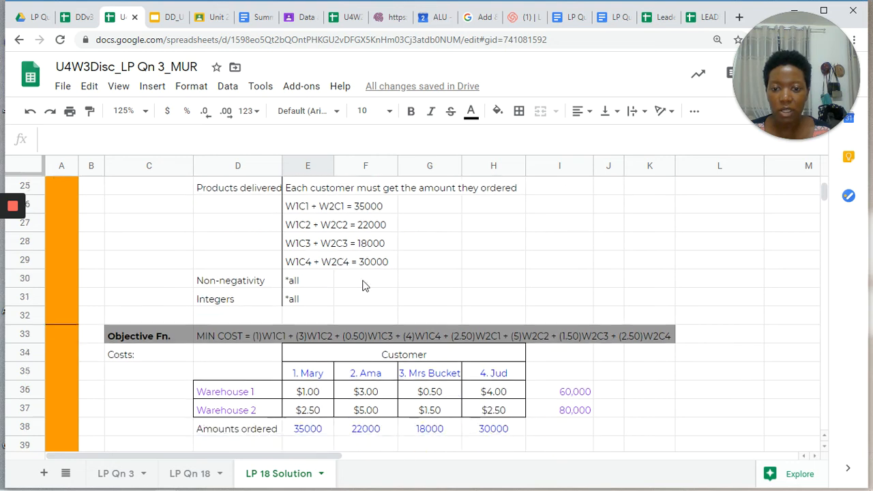
pyautogui.scroll(-3, 362, 285)
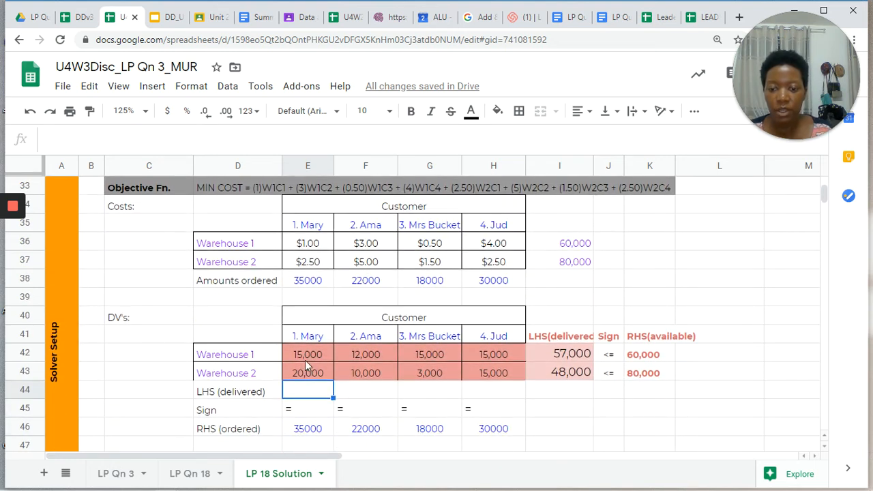
pyautogui.write('=')
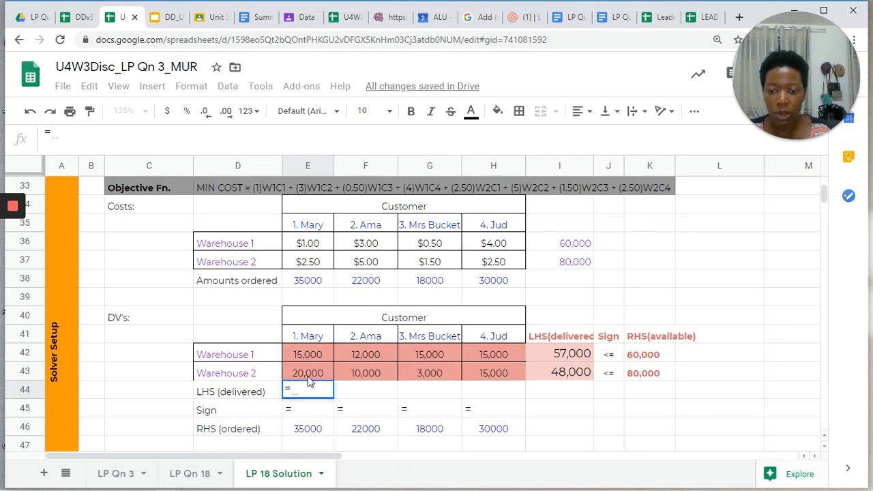
pyautogui.write('S')
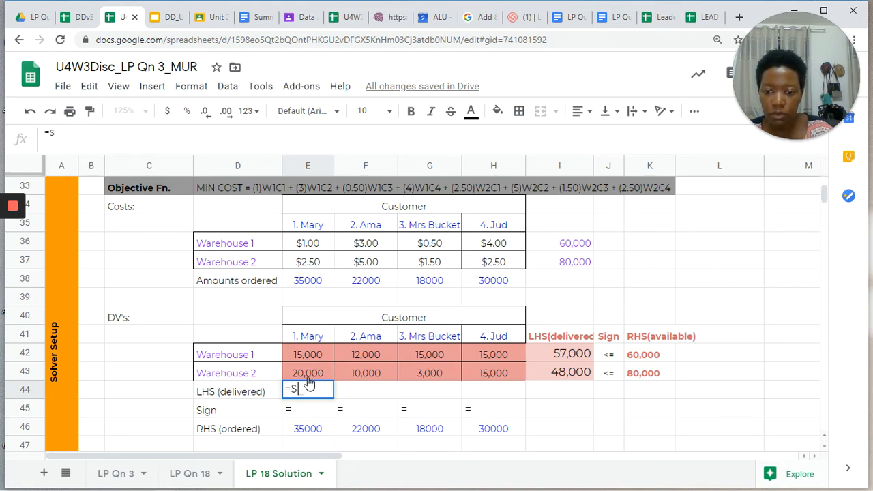
pyautogui.write('UM(')
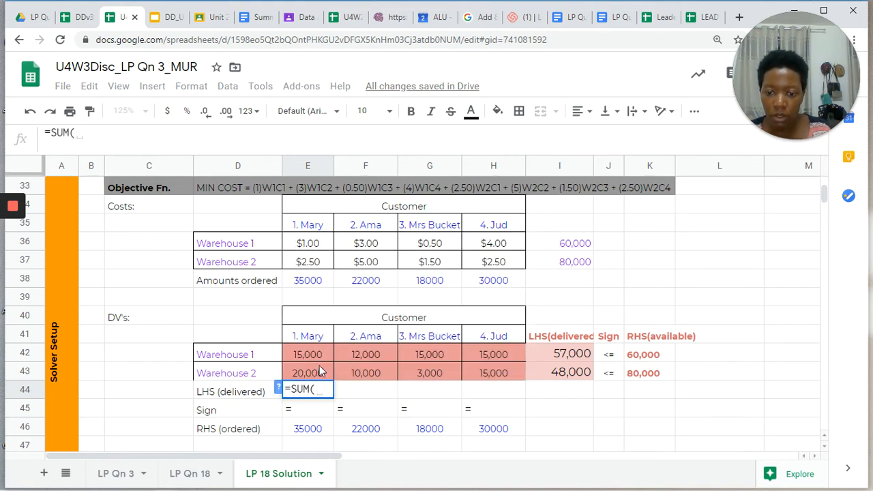
pyautogui.moveTo(320, 359); pyautogui.dragTo(320, 376)
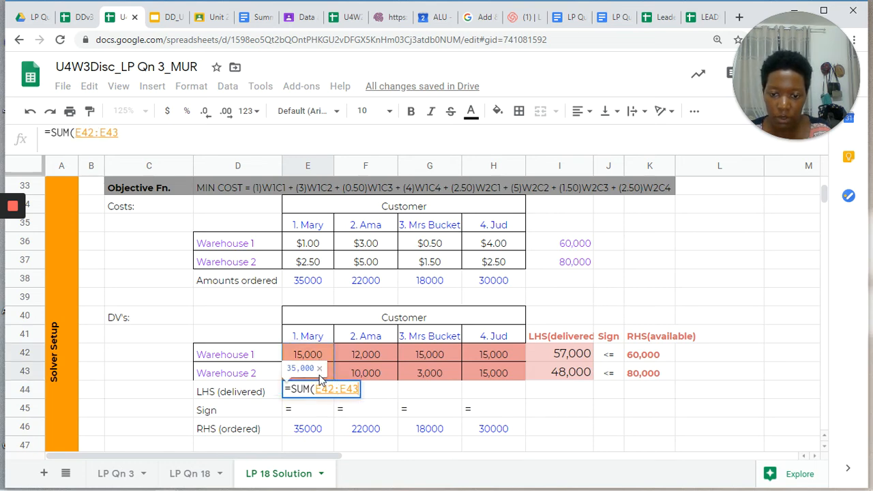
pyautogui.write(')')
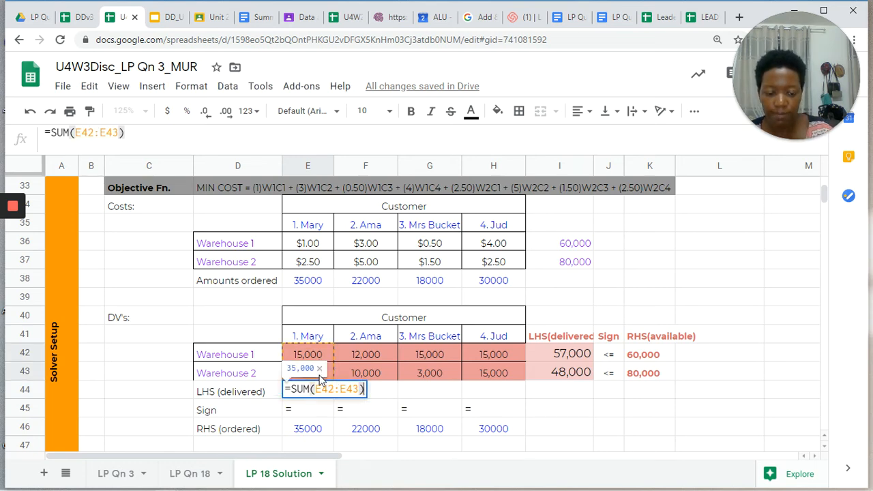
pyautogui.press('Return')
# - Copy the E44 sum formula across to H44 for the other three customers
pyautogui.click(321, 392)
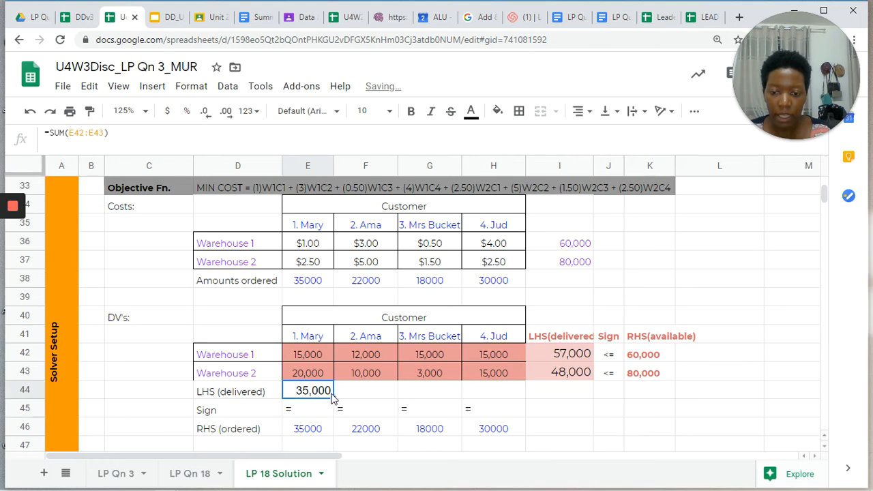
pyautogui.moveTo(335, 395); pyautogui.dragTo(483, 396)
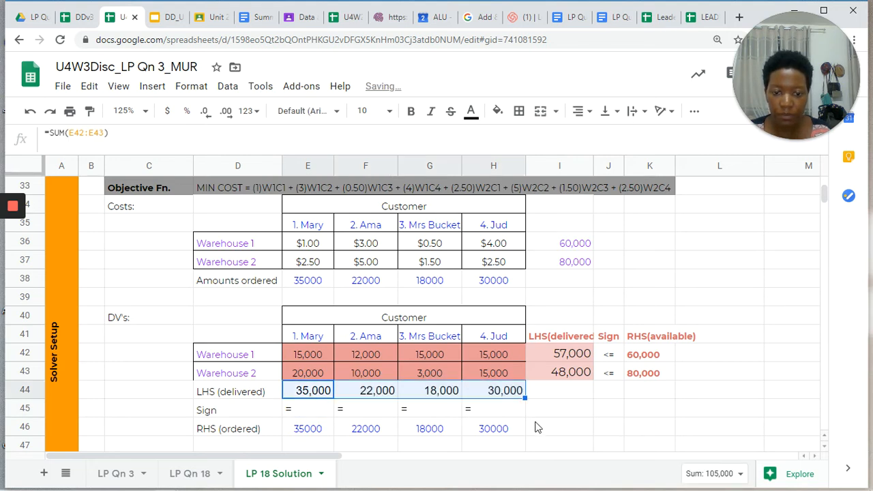
pyautogui.click(535, 426)
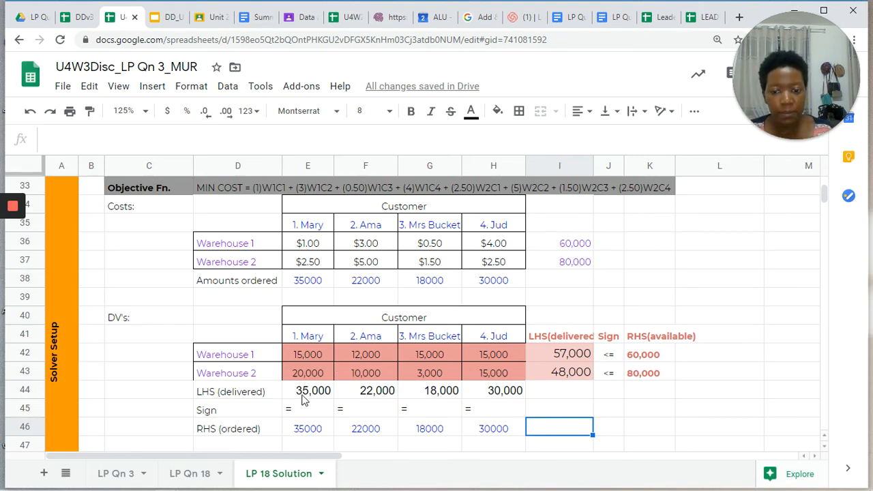
# - Change the font of the customer constraint cells E44:H46 to Montserrat
pyautogui.moveTo(303, 398); pyautogui.dragTo(497, 435)
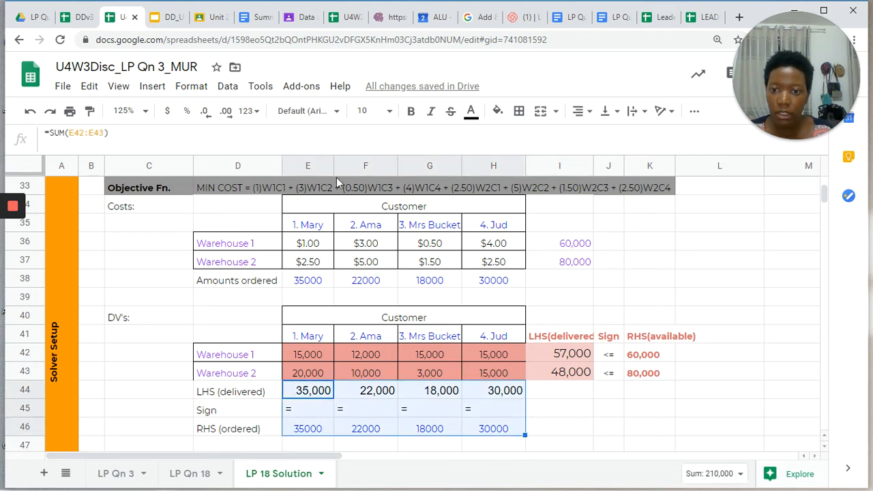
pyautogui.click(338, 112)
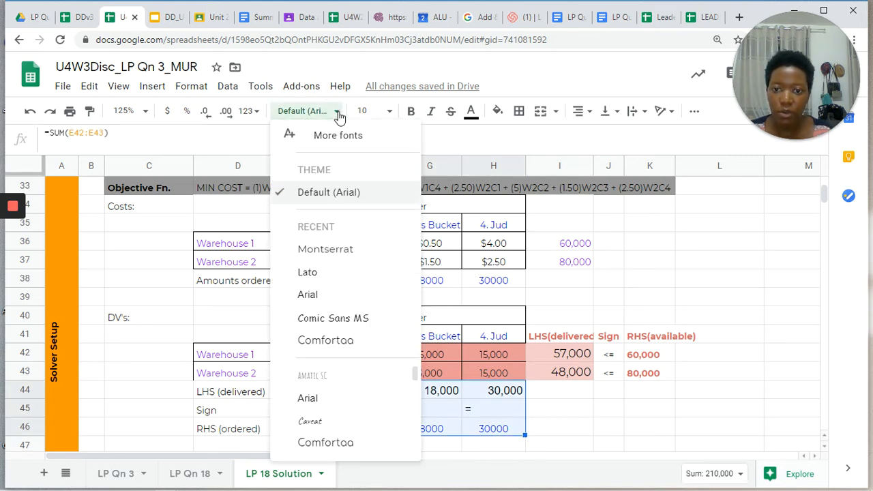
pyautogui.click(348, 250)
pyautogui.click(554, 432)
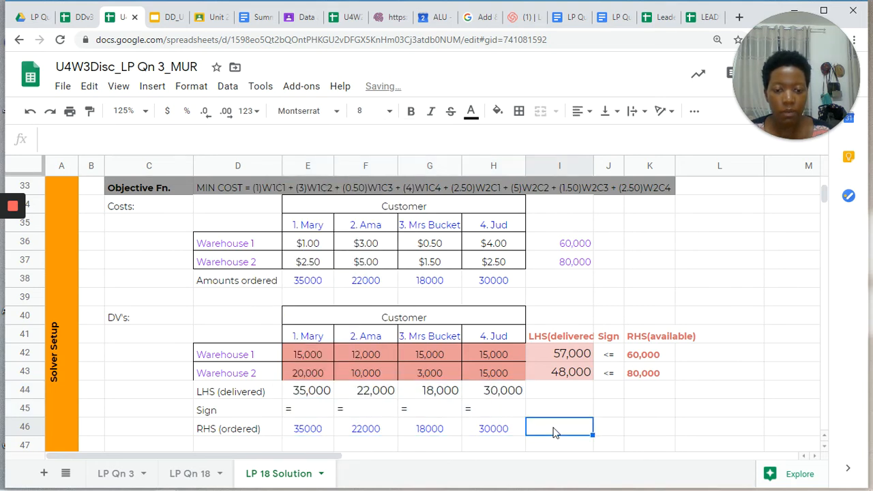
# - Format the LHS, Sign and RHS labels in D44:D46 as bold light red text
pyautogui.scroll(-1, 554, 431)
pyautogui.scroll(-1, 554, 432)
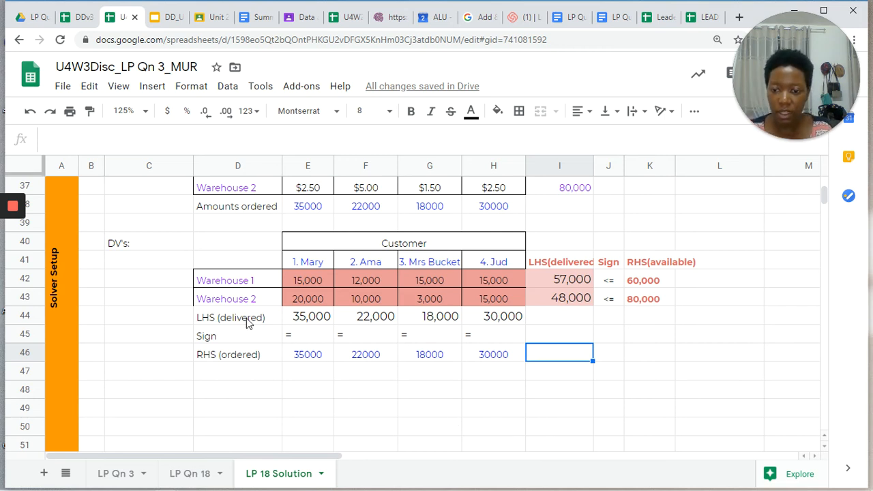
pyautogui.moveTo(247, 324); pyautogui.dragTo(250, 357)
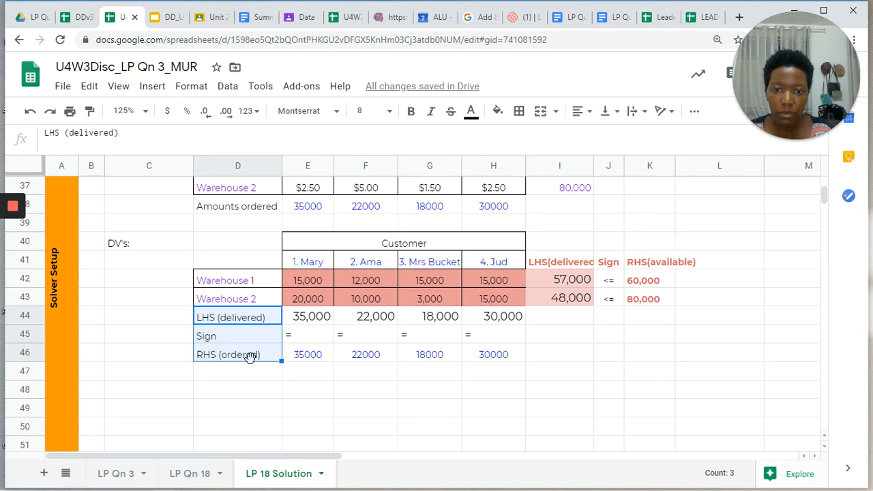
pyautogui.click(471, 110)
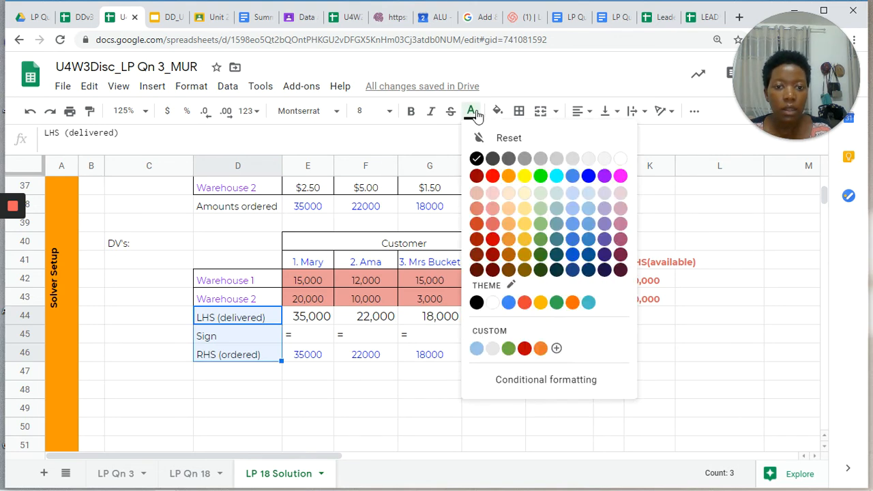
pyautogui.click(493, 223)
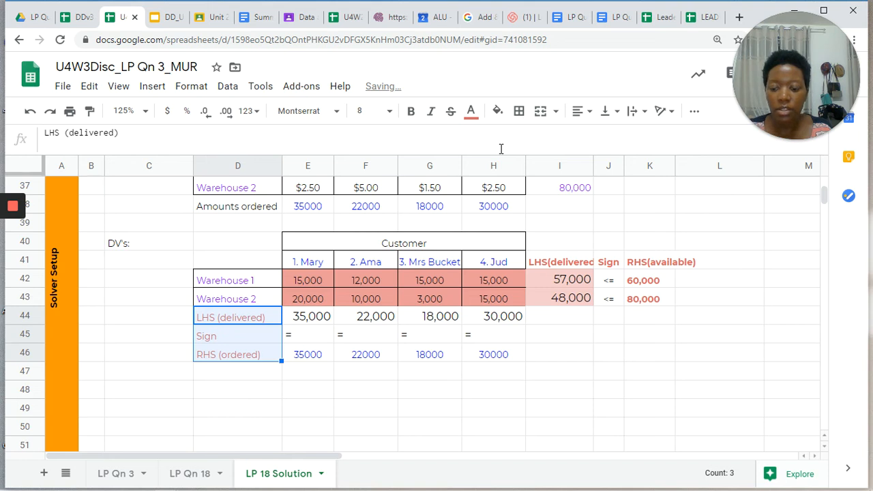
pyautogui.hotkey('ctrl', 'b')
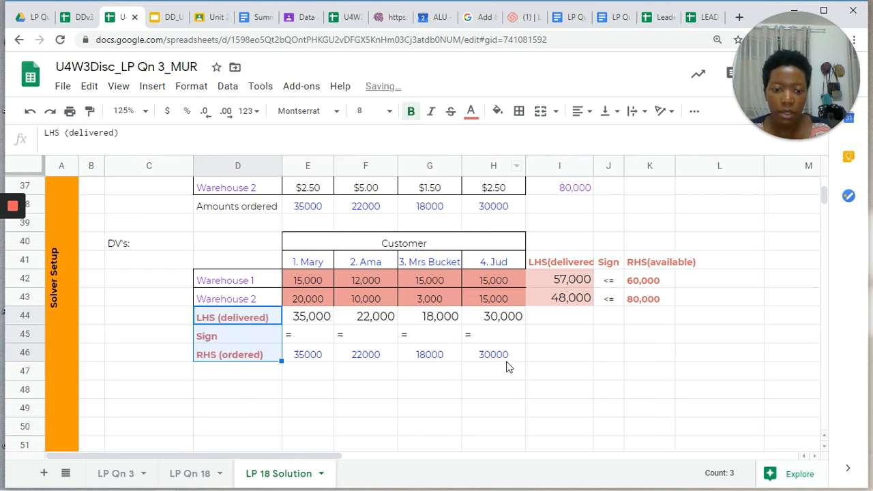
# - Format the RHS (ordered) values in E46:H46 as bold light red text
pyautogui.moveTo(508, 359); pyautogui.dragTo(298, 355)
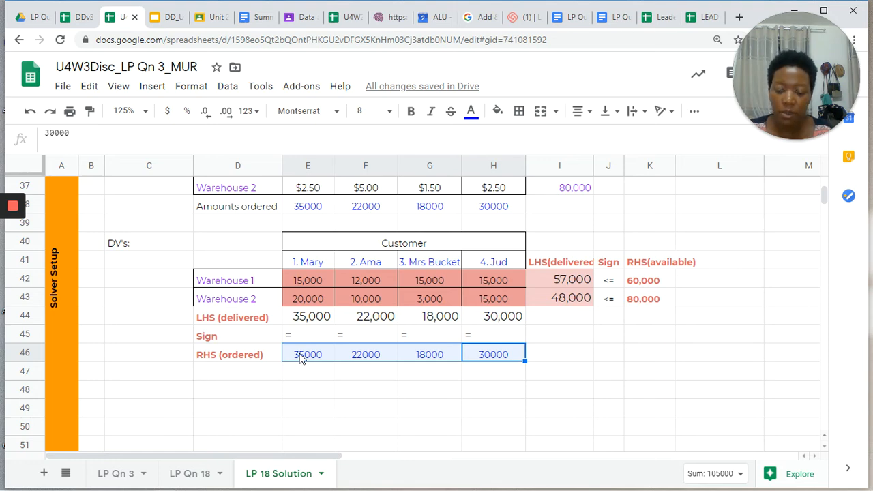
pyautogui.hotkey('ctrl', 'b')
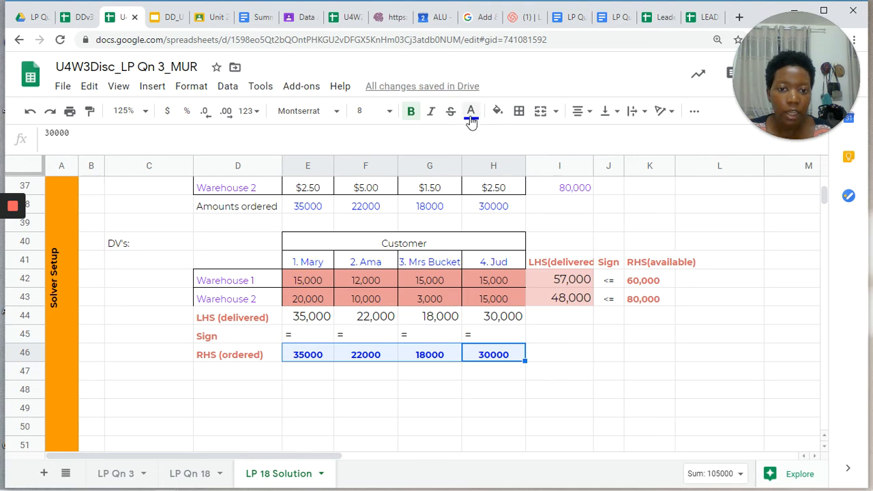
pyautogui.click(471, 111)
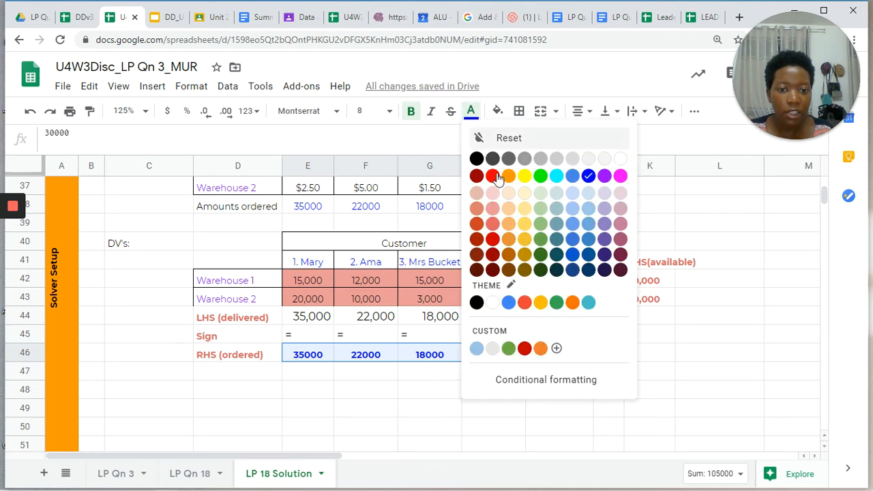
pyautogui.click(497, 233)
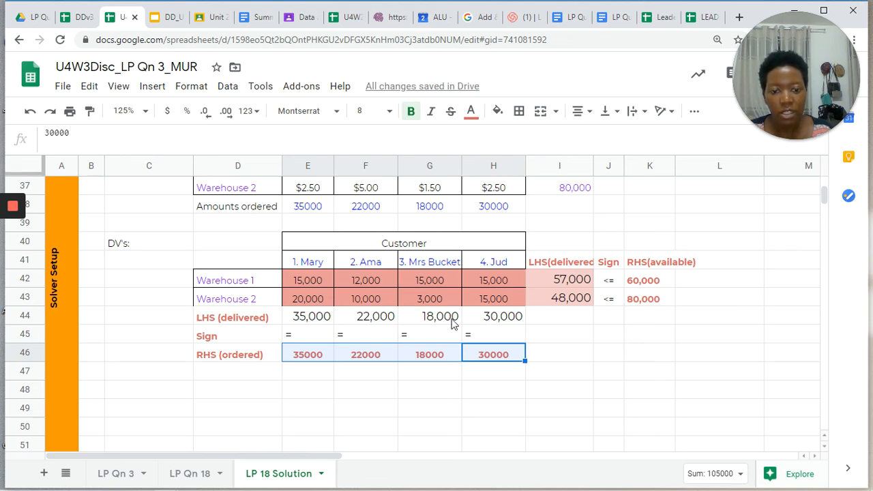
# - Fill the LHS (delivered) cells E44:H44 with a pale red matching the warehouse LHS cells
pyautogui.moveTo(328, 318); pyautogui.dragTo(517, 318)
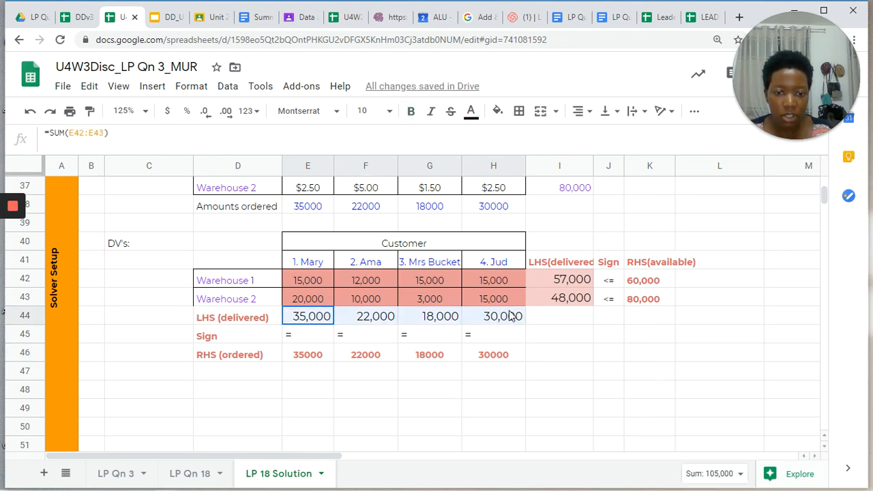
pyautogui.click(498, 111)
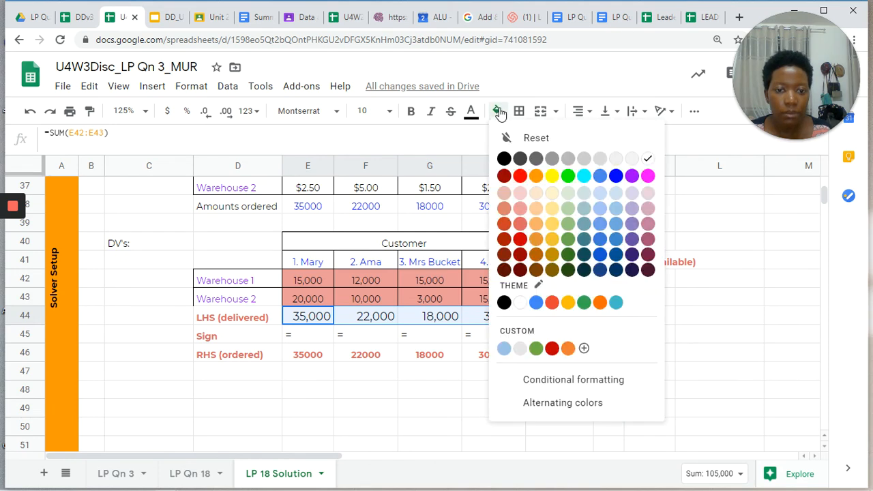
pyautogui.click(521, 194)
pyautogui.click(352, 361)
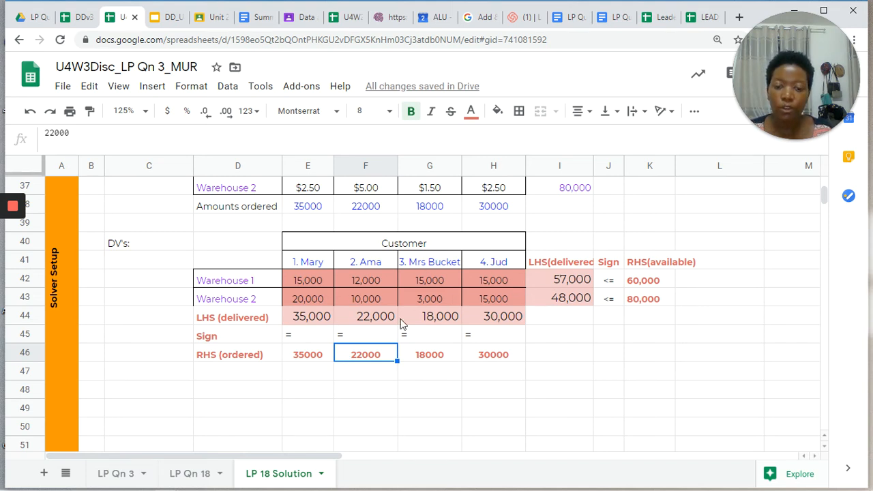
# - Enter the label "Optimal Solution - MIN cost =" in C48, below the customer constraints
pyautogui.click(174, 396)
pyautogui.write('oP')
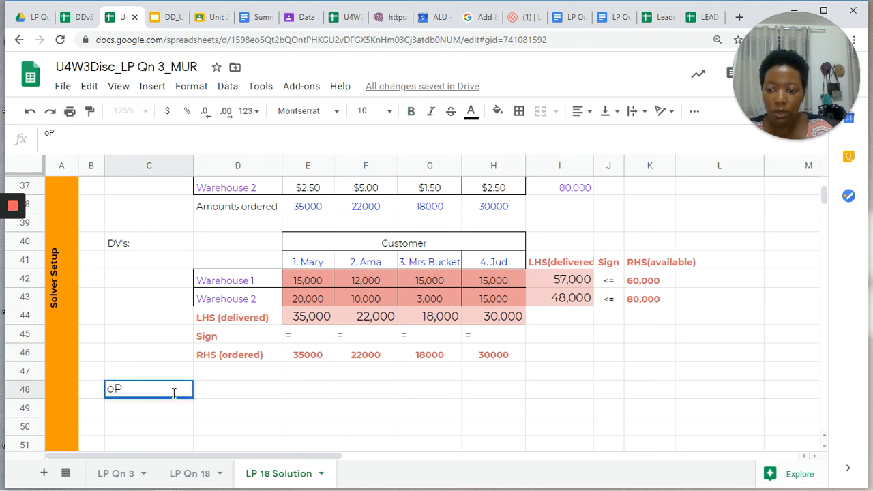
pyautogui.press('BackSpace')
pyautogui.press('BackSpace')
pyautogui.write('Optim')
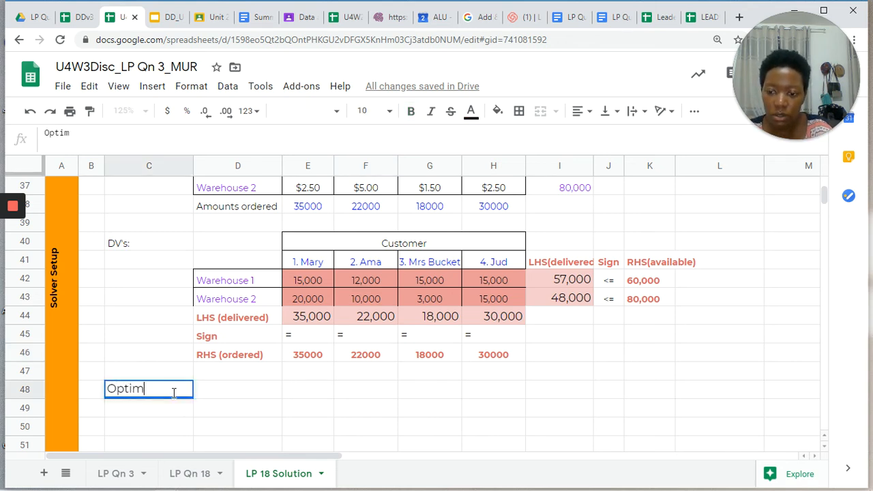
pyautogui.write('al SOlutio')
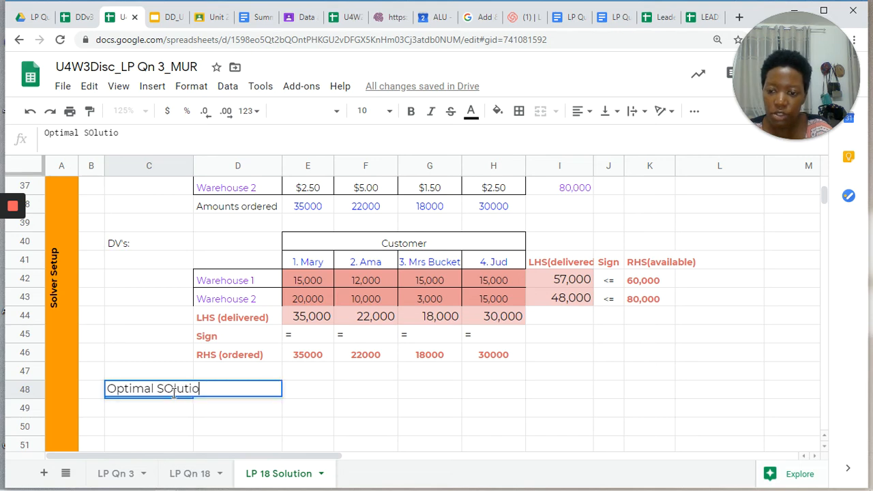
pyautogui.write('n')
pyautogui.press('BackSpace')
pyautogui.press('BackSpace')
pyautogui.press('BackSpace')
pyautogui.press('BackSpace')
pyautogui.press('BackSpace')
pyautogui.press('BackSpace')
pyautogui.press('BackSpace')
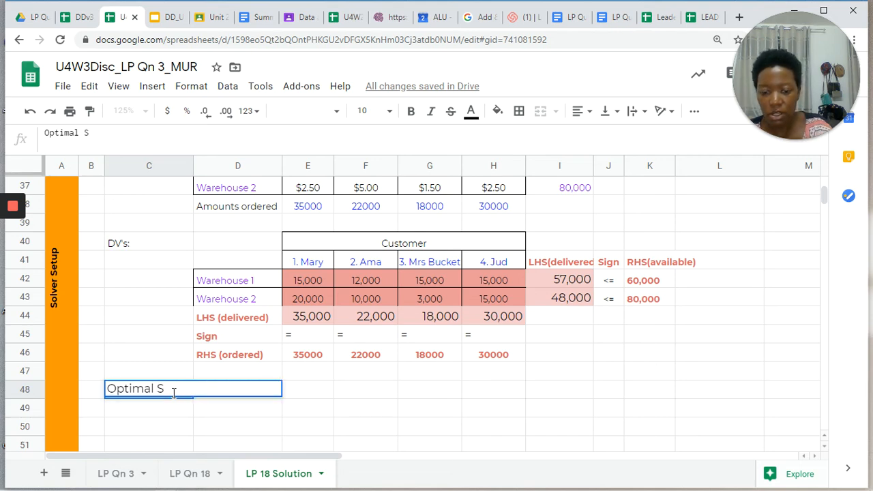
pyautogui.write('O')
pyautogui.press('BackSpace')
pyautogui.write('olution')
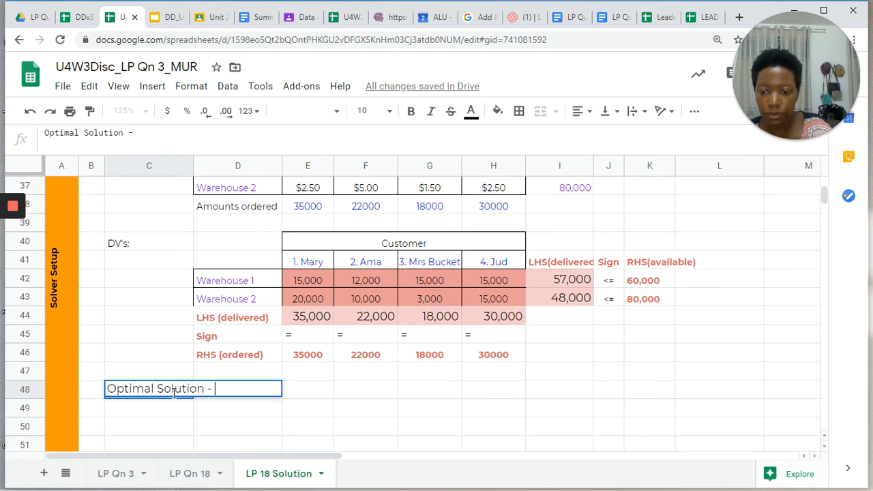
pyautogui.write(' - MIN ')
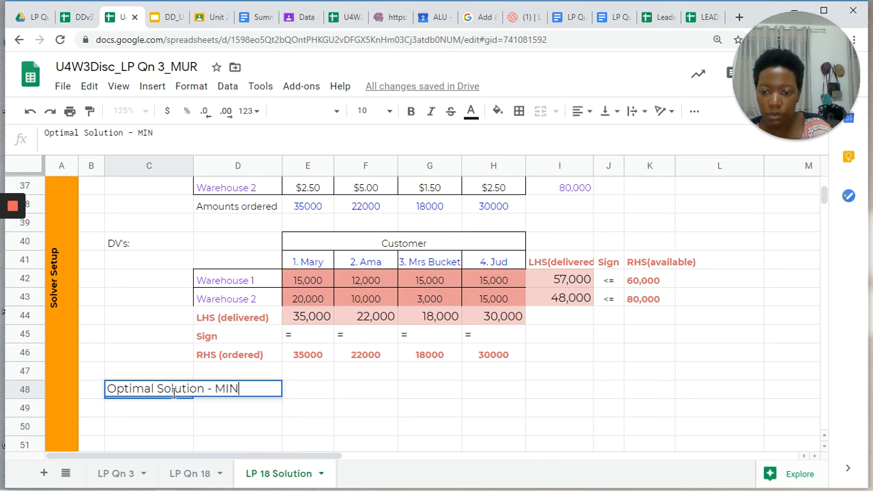
pyautogui.write('cost =')
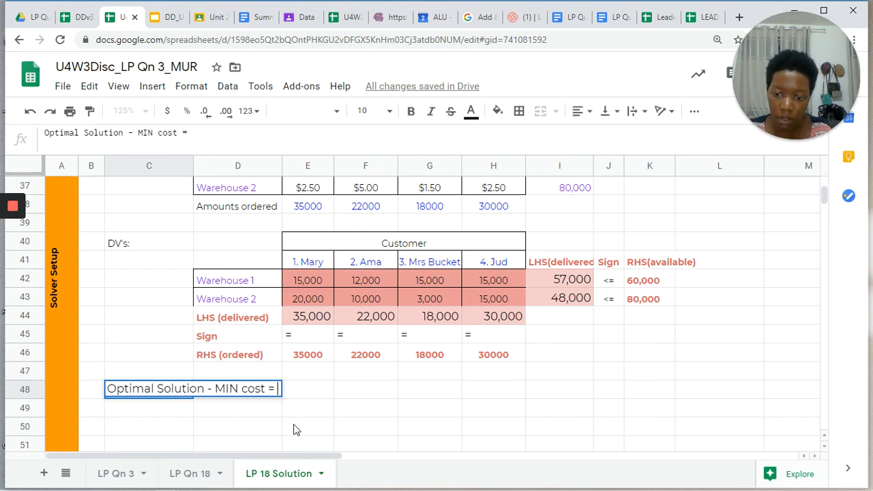
# - Enter =SUMPRODUCT(E42:H43,E36:H37) in E48 to calculate the total cost from the decision variables and unit costs
pyautogui.doubleClick(322, 389)
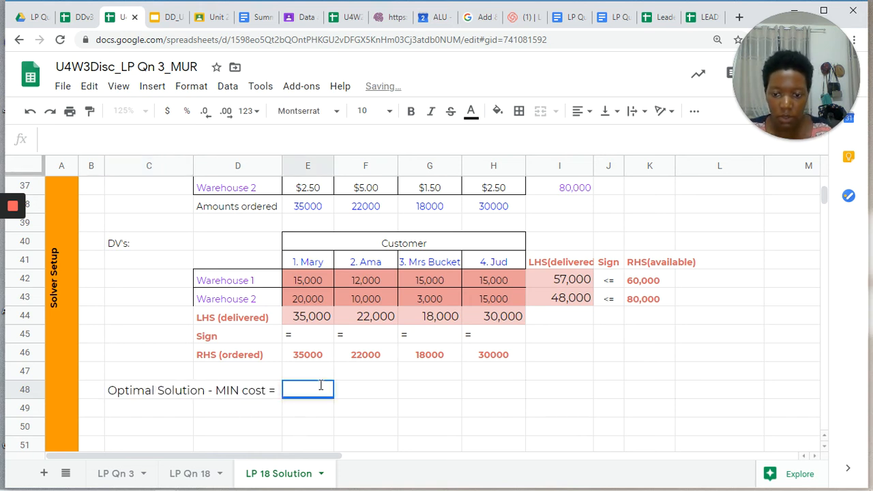
pyautogui.write('=')
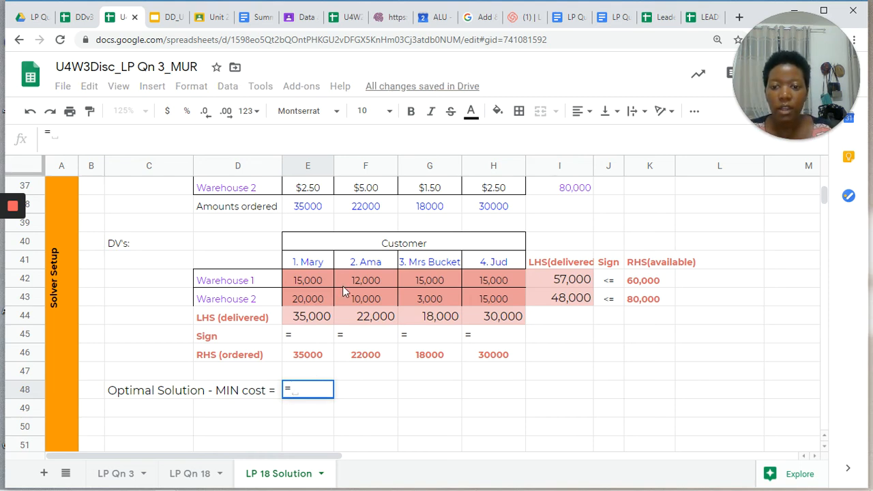
pyautogui.scroll(3, 343, 286)
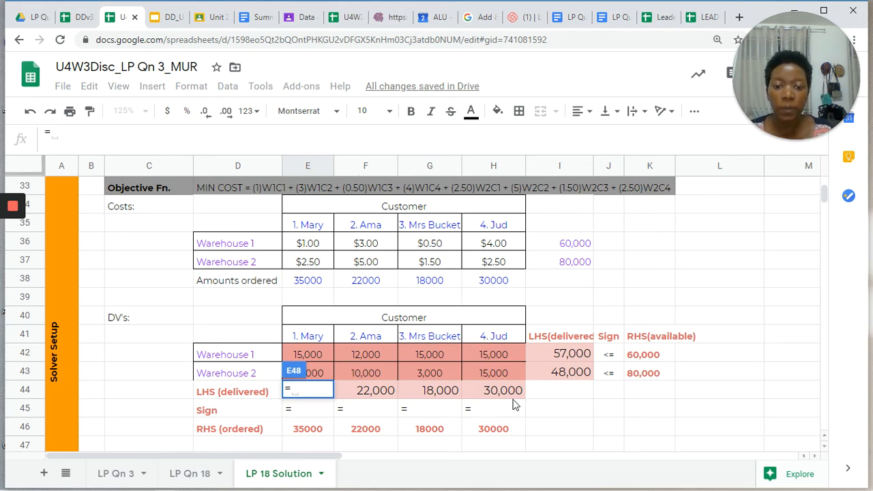
pyautogui.scroll(-2, 513, 404)
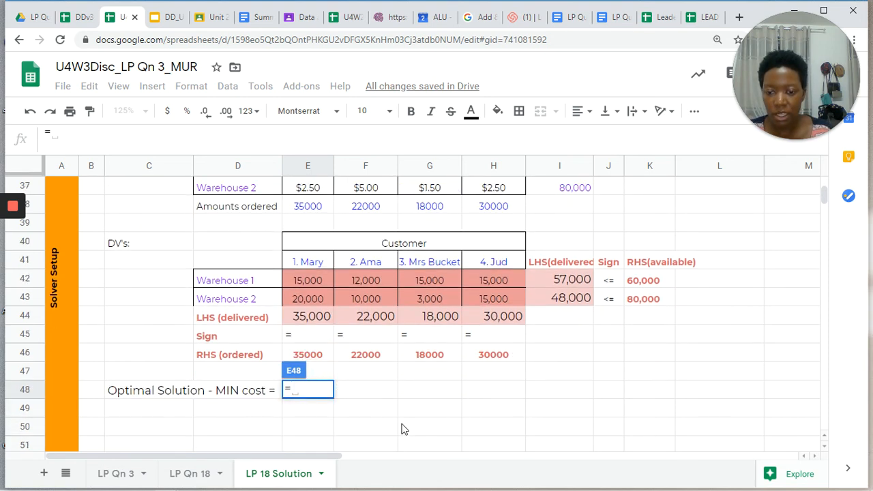
pyautogui.write('SUM')
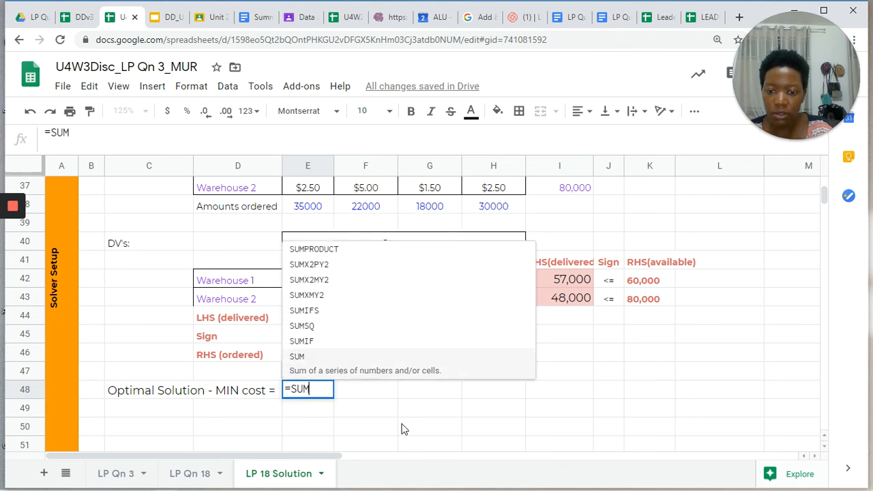
pyautogui.click(326, 256)
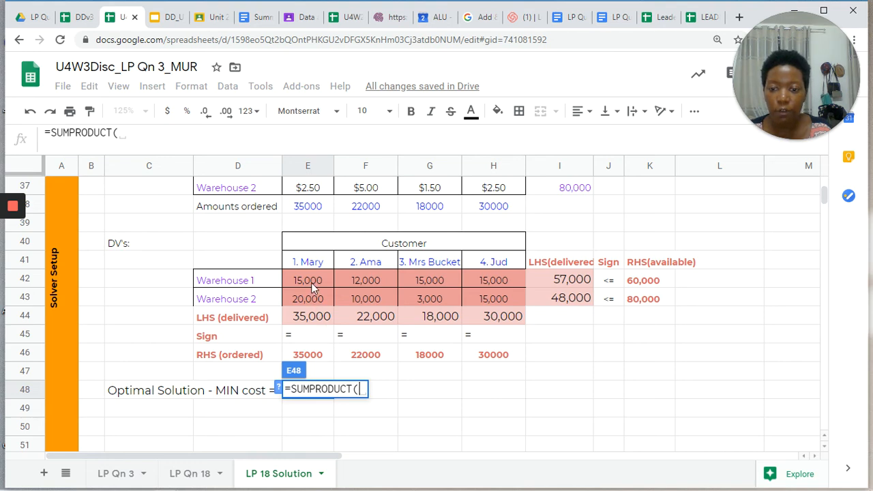
pyautogui.moveTo(311, 282); pyautogui.dragTo(485, 308)
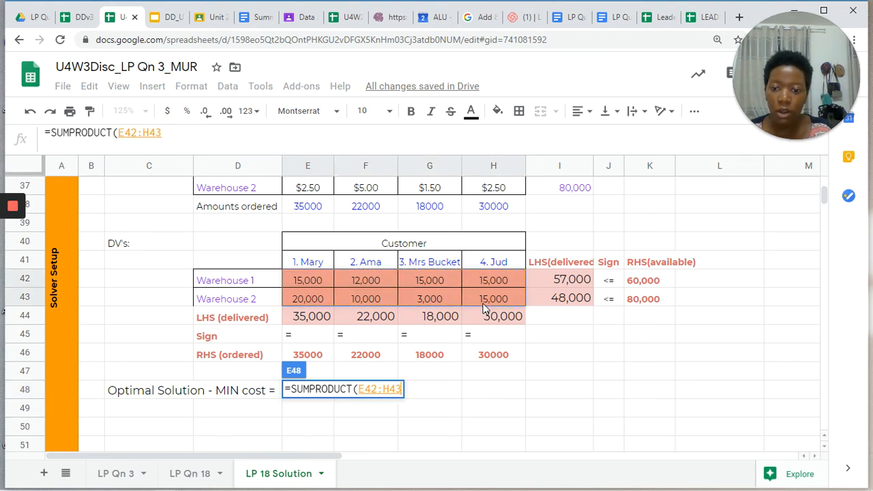
pyautogui.write(',')
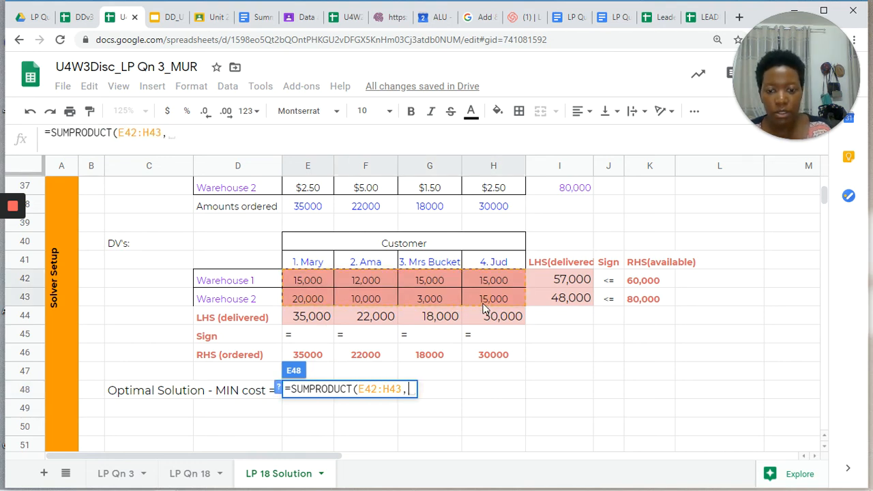
pyautogui.scroll(1, 485, 309)
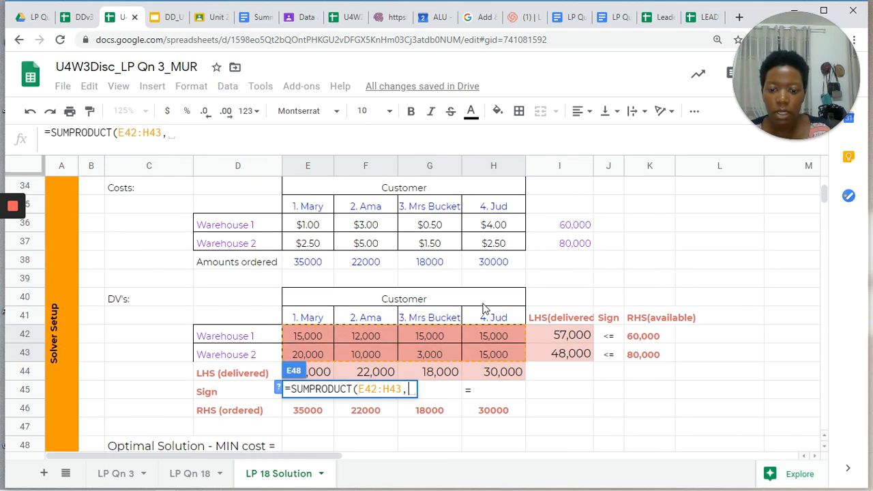
pyautogui.moveTo(308, 228); pyautogui.dragTo(382, 244)
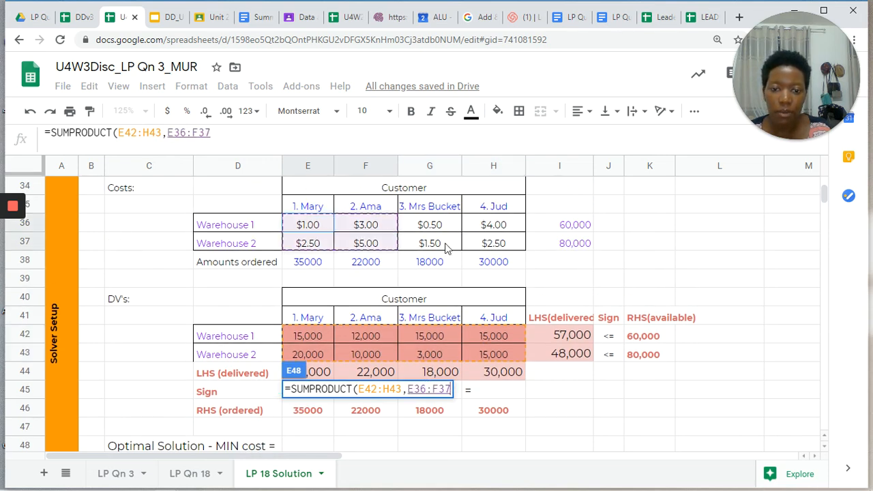
pyautogui.moveTo(445, 248); pyautogui.dragTo(501, 248)
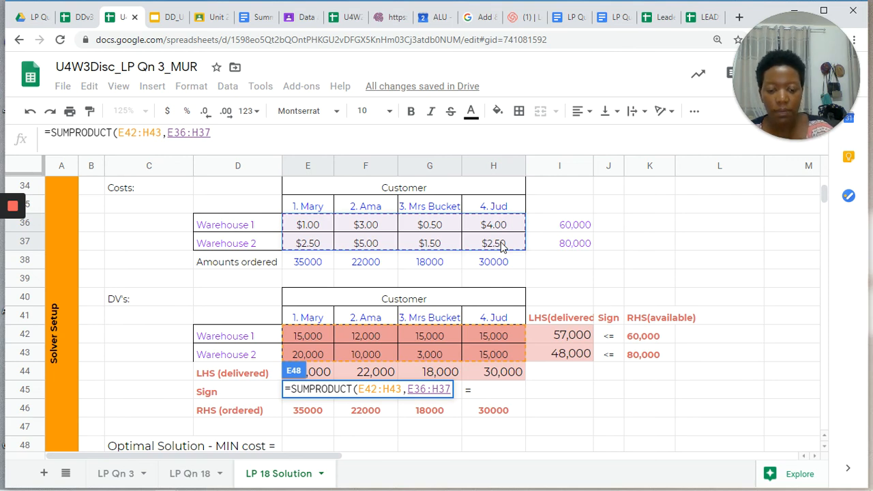
pyautogui.write(')')
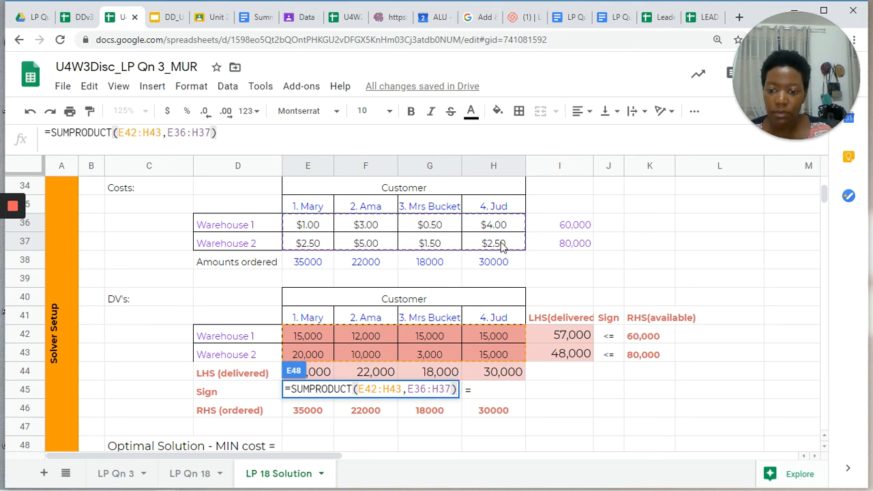
pyautogui.press('Return')
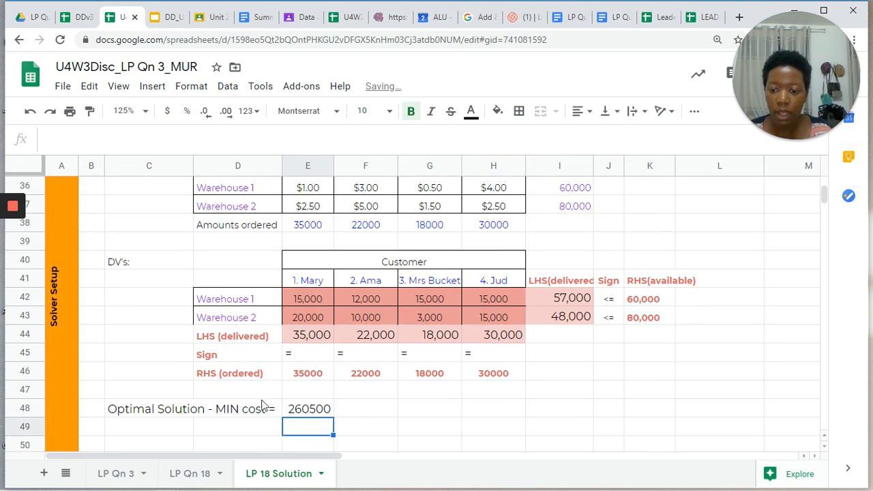
# - Format the minimum cost cell E48 as dollar currency with a bright green fill, and widen column E to fit it
pyautogui.click(311, 413)
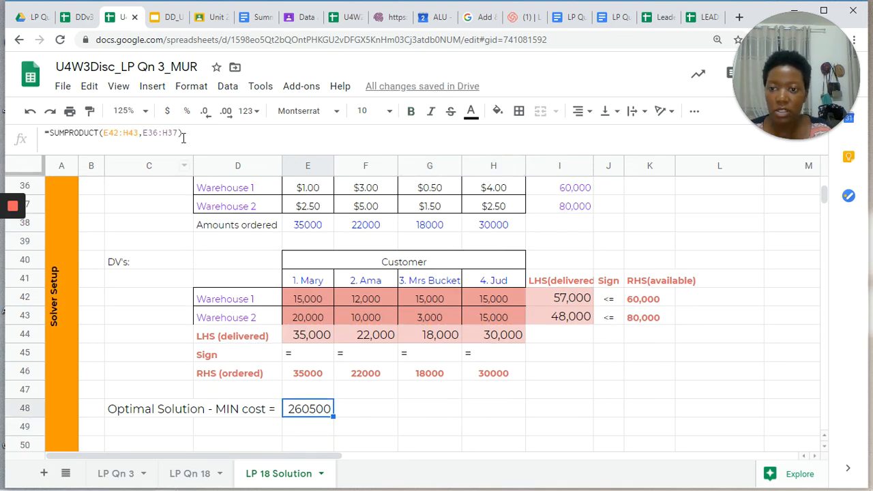
pyautogui.click(165, 112)
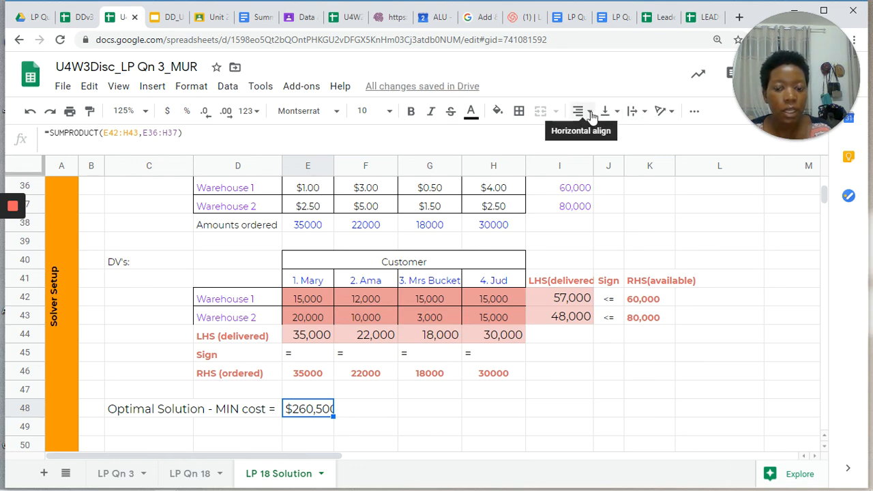
pyautogui.click(498, 112)
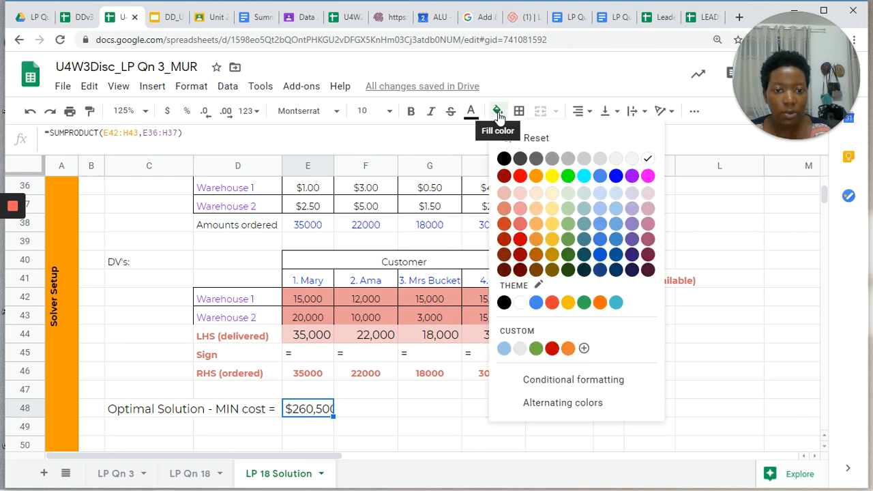
pyautogui.click(568, 179)
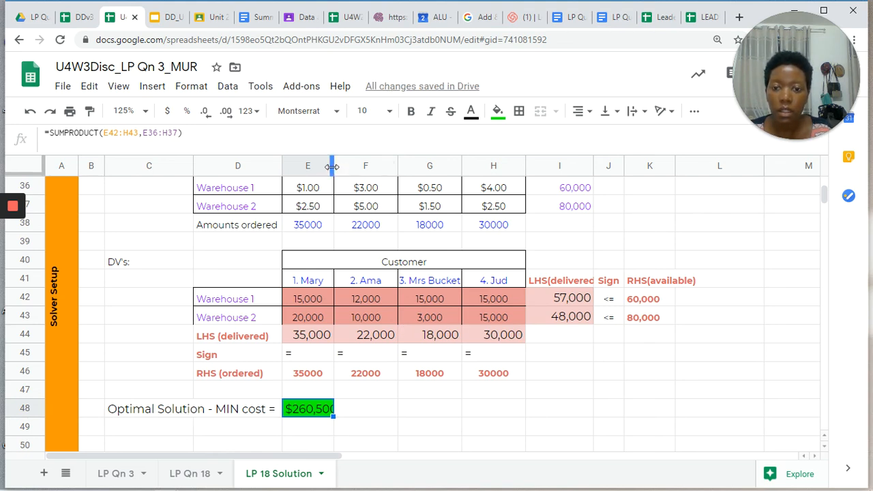
pyautogui.moveTo(333, 167); pyautogui.dragTo(358, 179)
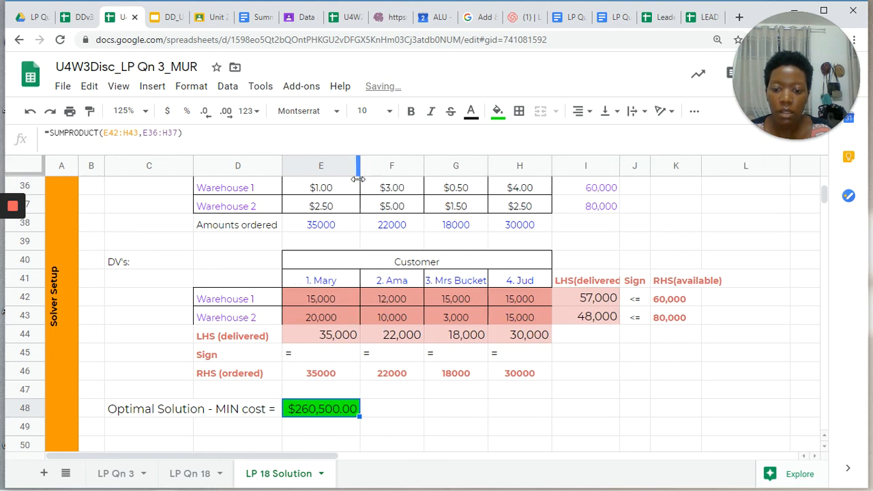
pyautogui.click(381, 429)
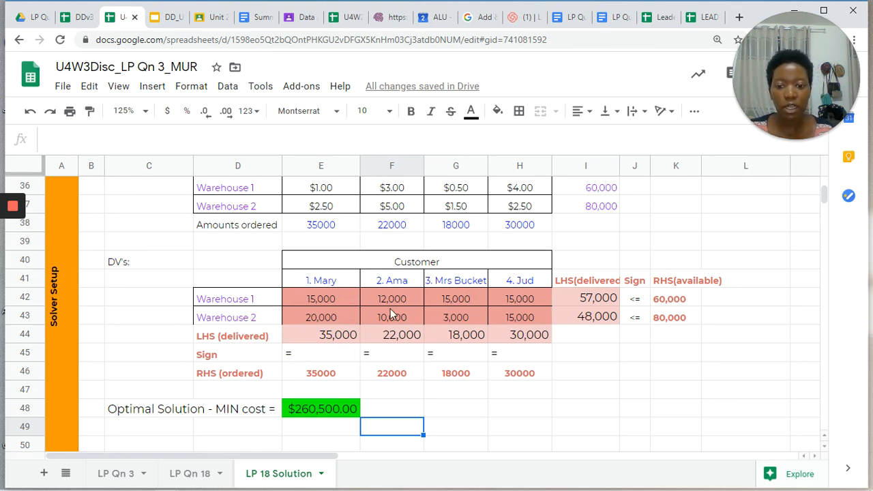
# - Make the Optimal Solution label in C48 bold
pyautogui.click(202, 416)
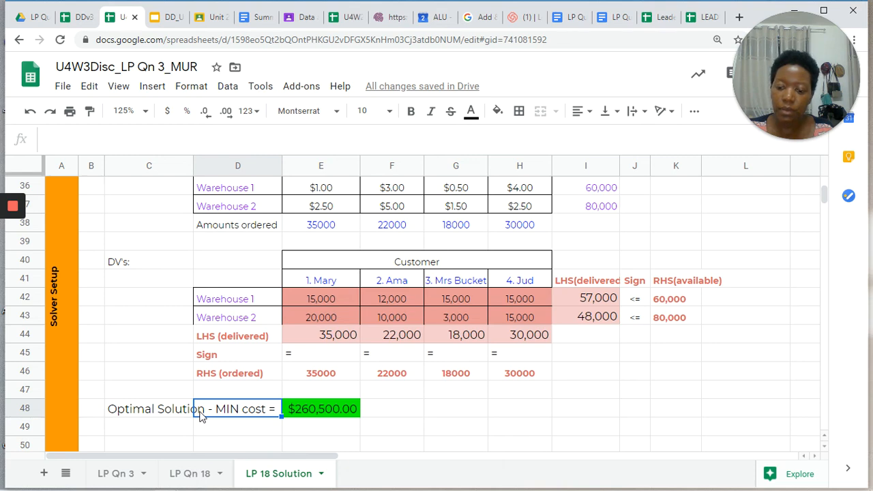
pyautogui.hotkey('ctrl', 'b')
pyautogui.click(178, 413)
pyautogui.hotkey('ctrl', 'b')
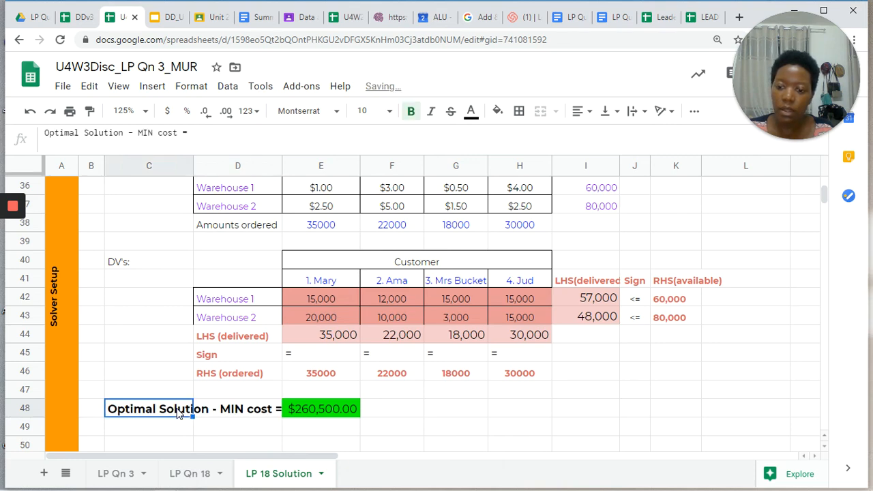
# - Change the label in C48 to "Optimal Solution: MIN cost =", replacing the dash with a colon
pyautogui.click(134, 132)
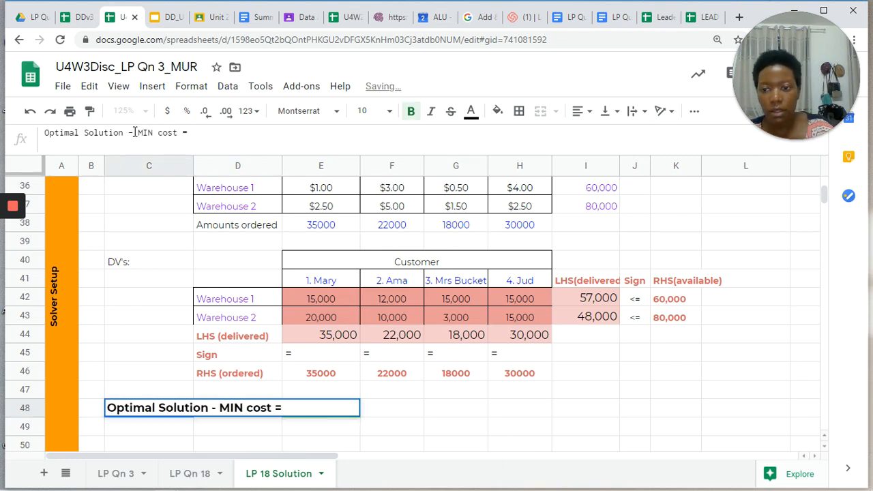
pyautogui.press('BackSpace')
pyautogui.press('BackSpace')
pyautogui.write(':')
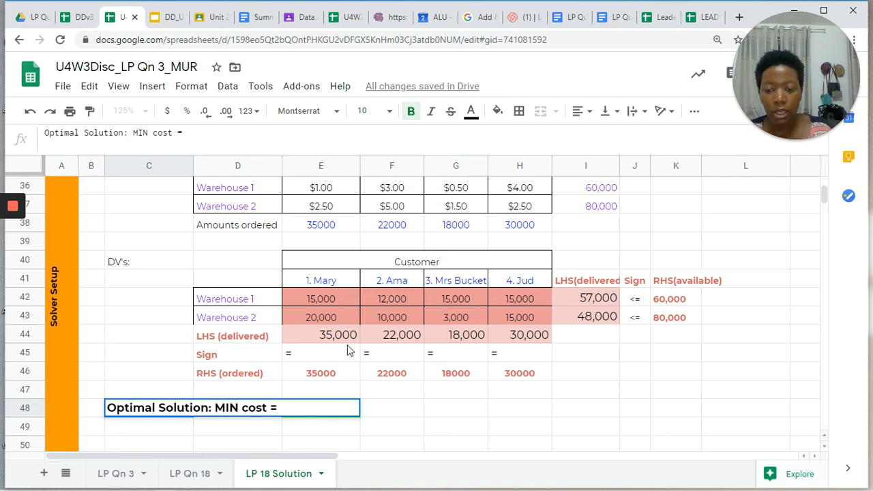
pyautogui.click(420, 426)
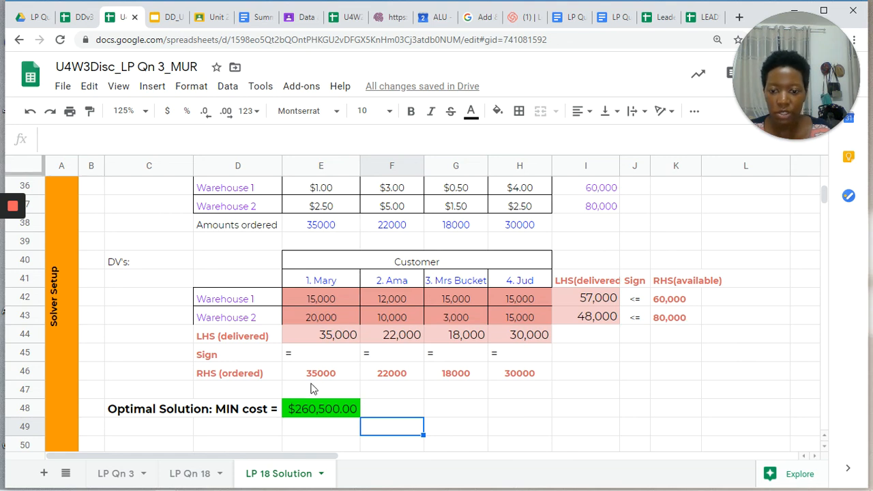
# - Review the solver setup from the objective function and cost table through the decision variables, constraints and minimum cost cell
pyautogui.scroll(4, 539, 374)
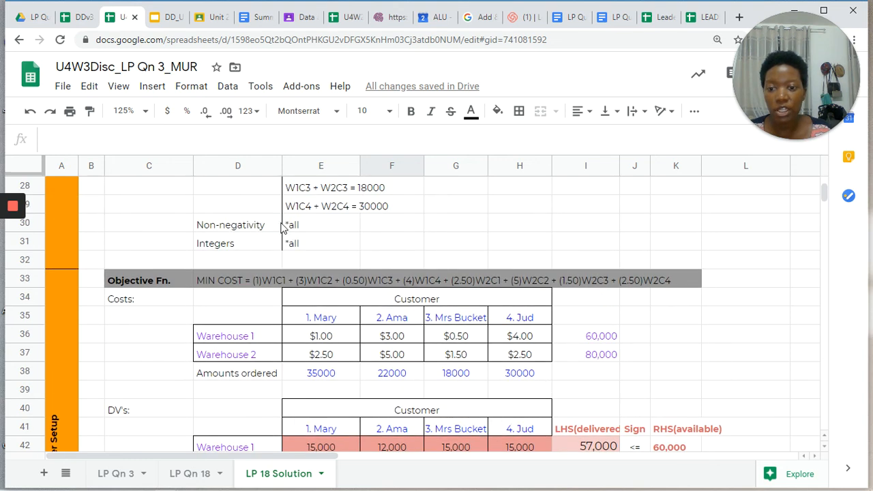
pyautogui.scroll(-3, 304, 244)
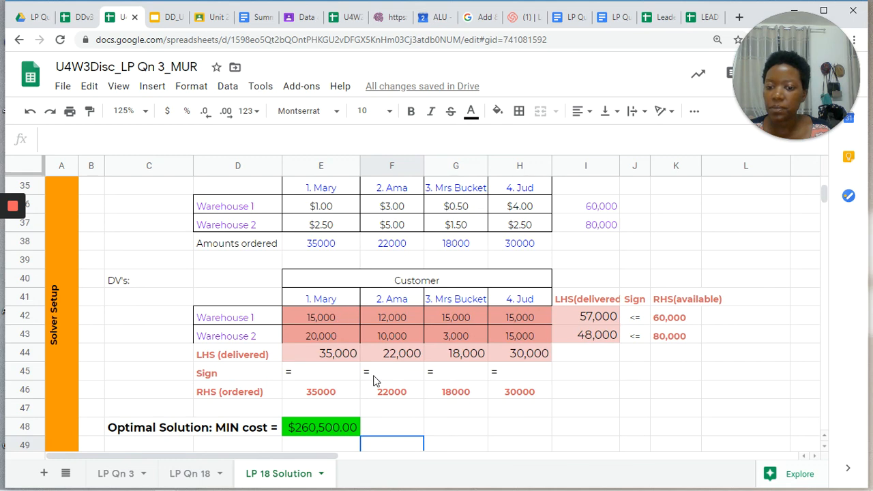
pyautogui.scroll(-2, 376, 380)
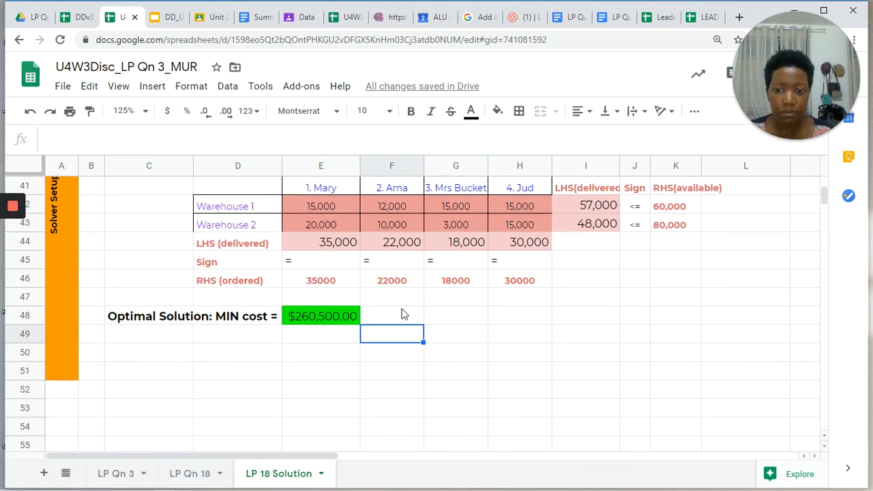
pyautogui.scroll(1, 401, 313)
pyautogui.scroll(1, 402, 313)
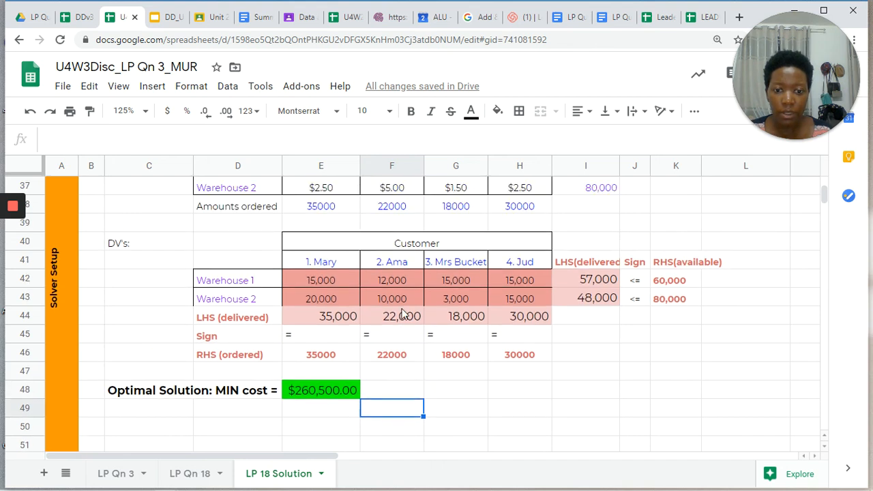
pyautogui.scroll(1, 403, 314)
pyautogui.scroll(1, 402, 313)
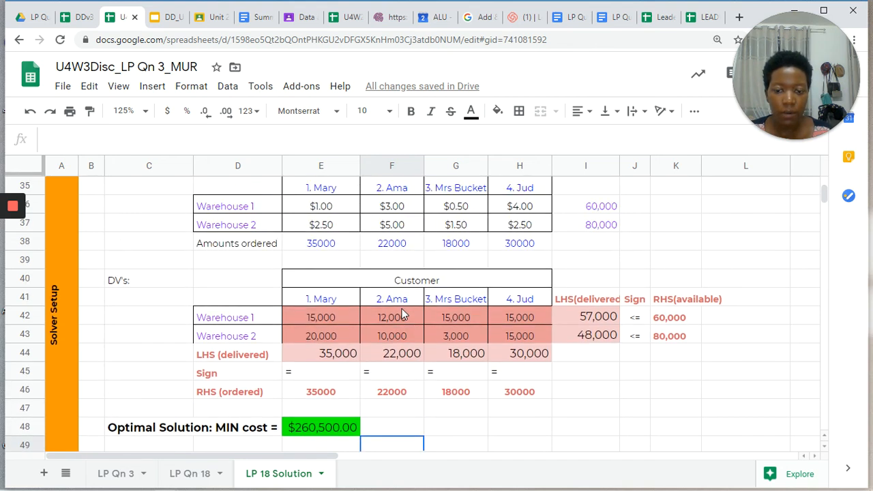
pyautogui.moveTo(5, 227)
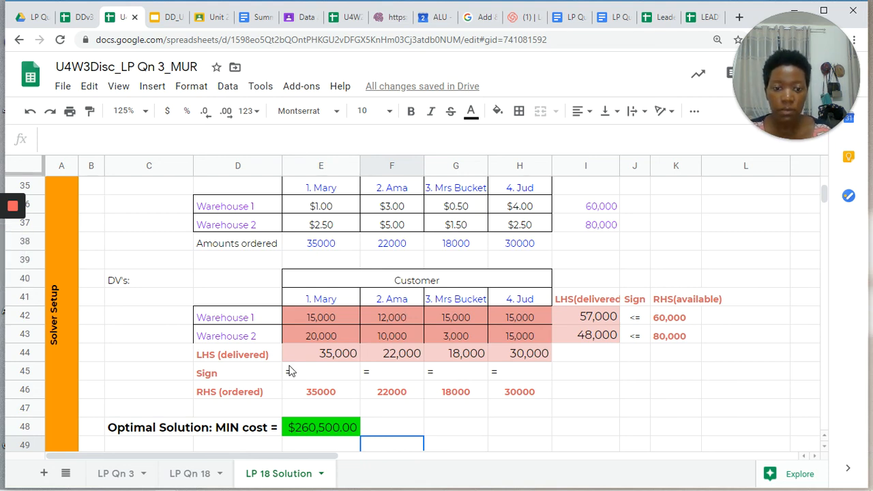
pyautogui.scroll(-1, 290, 371)
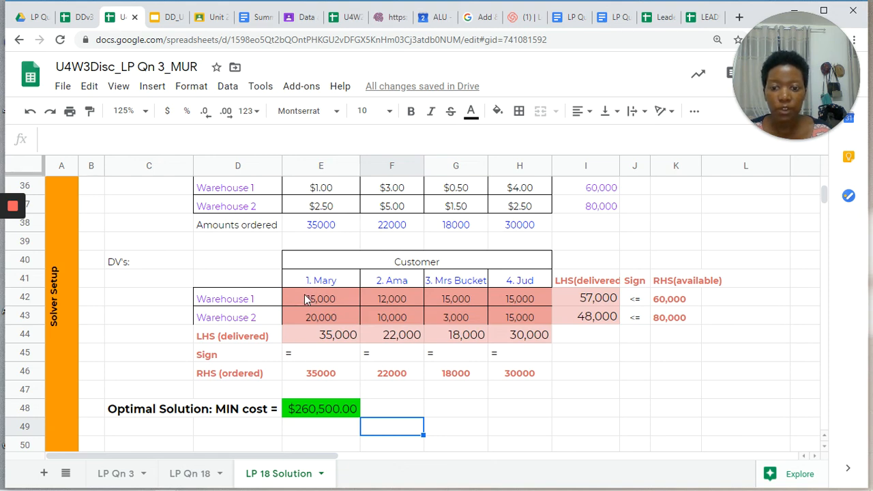
# - Clear all trial delivery quantities from the decision variable cells E42:H43 for both warehouses
pyautogui.moveTo(305, 295); pyautogui.dragTo(537, 318)
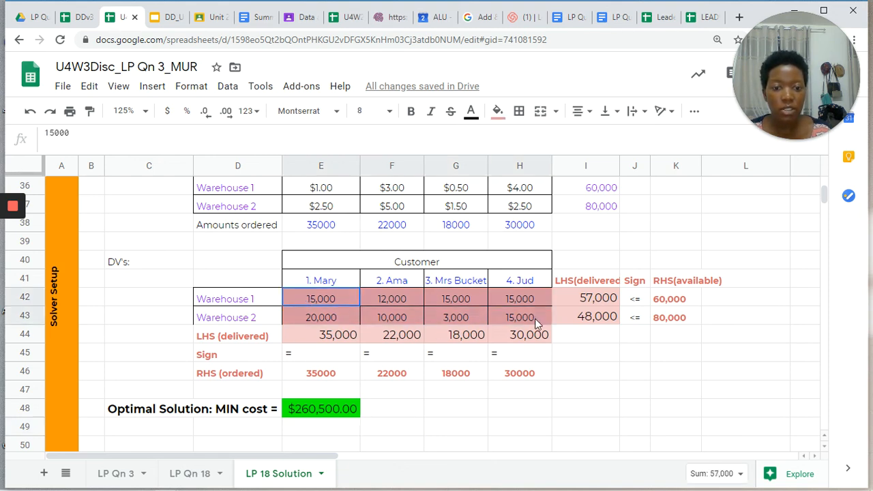
pyautogui.click(538, 320)
pyautogui.press('Delete')
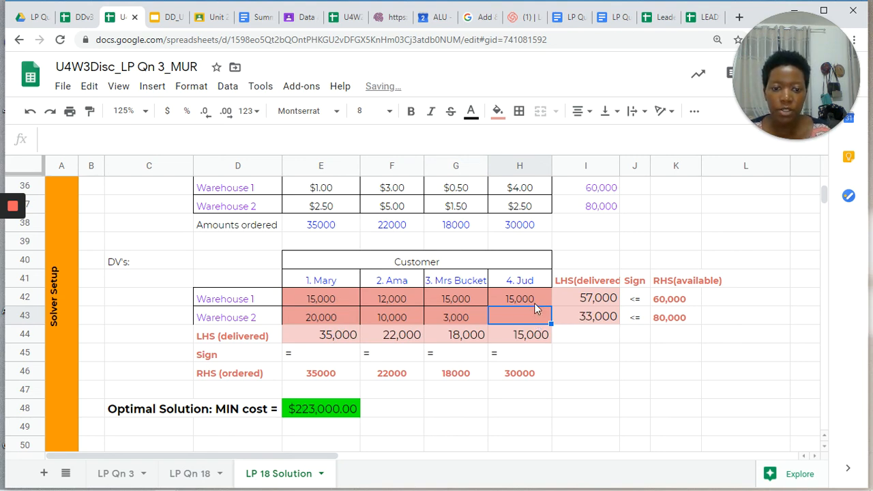
pyautogui.click(326, 303)
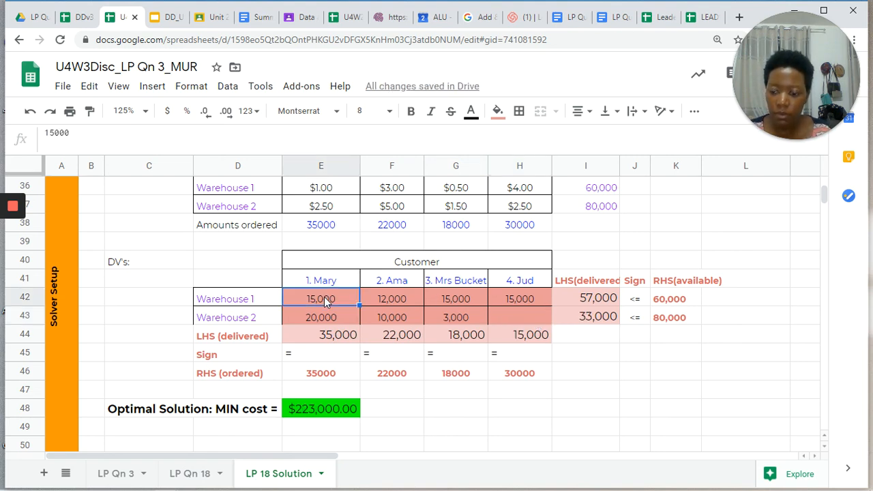
pyautogui.keyDown('shift'); pyautogui.click(516, 316); pyautogui.keyUp('shift')
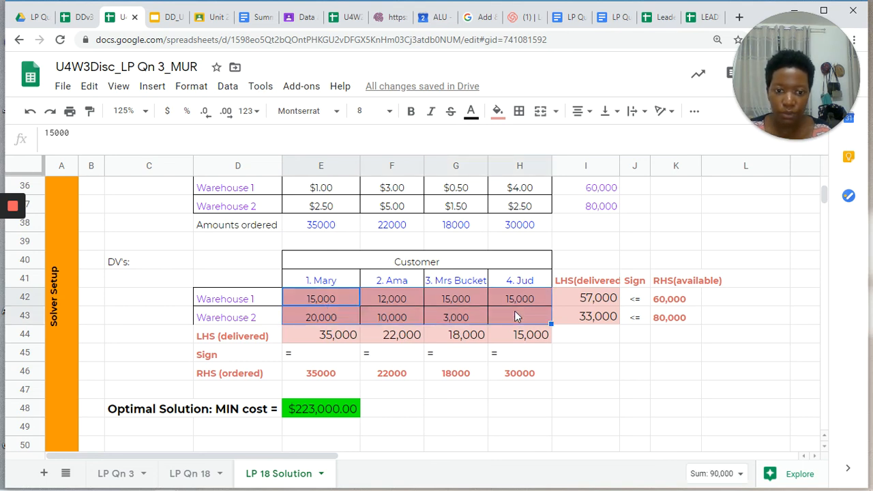
pyautogui.press('Delete')
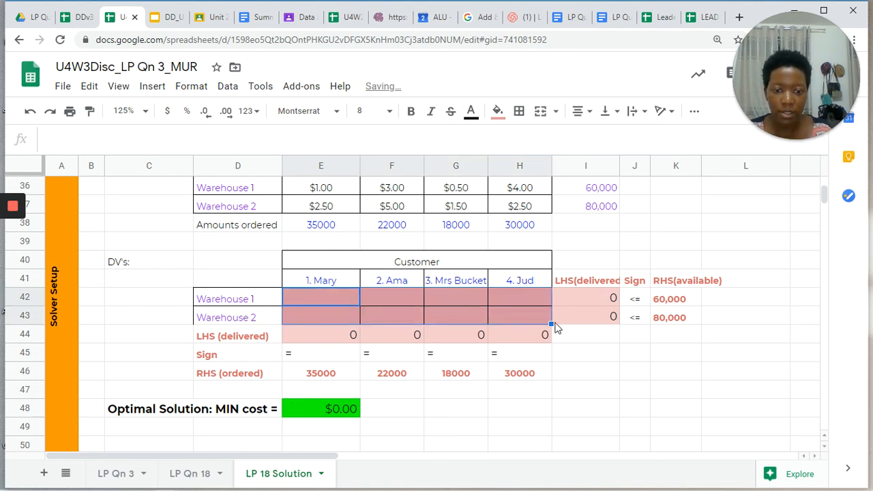
pyautogui.click(564, 334)
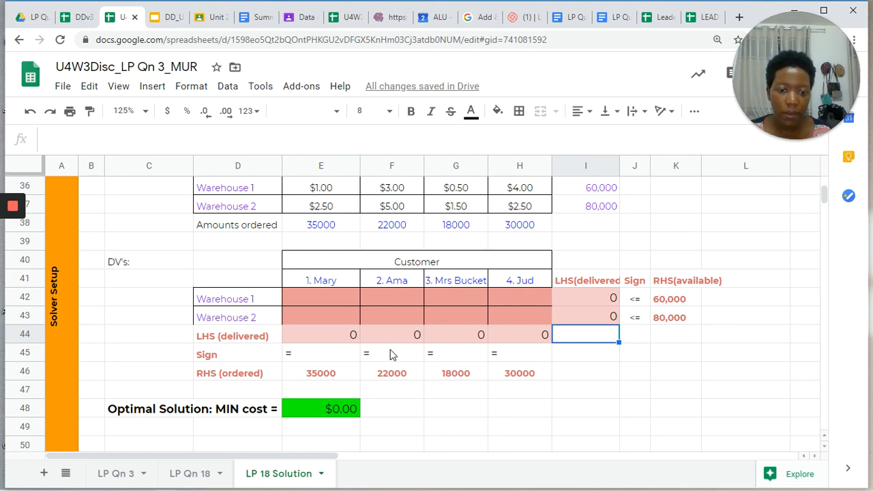
pyautogui.click(517, 397)
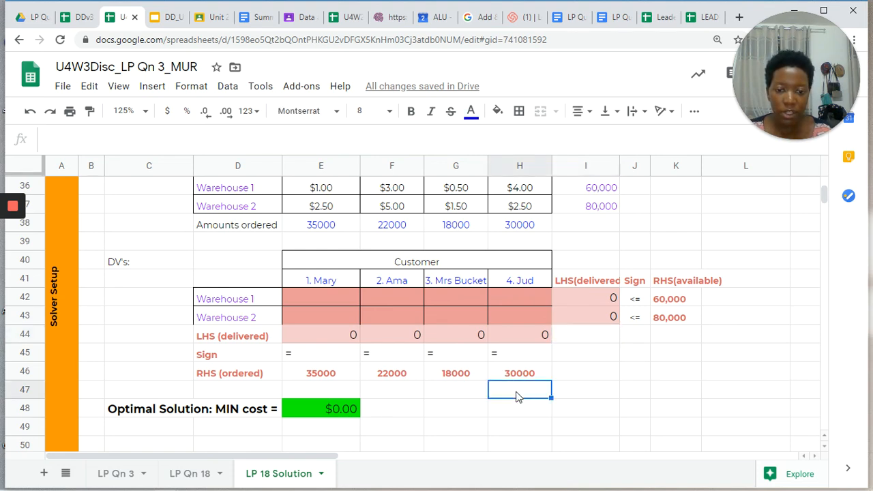